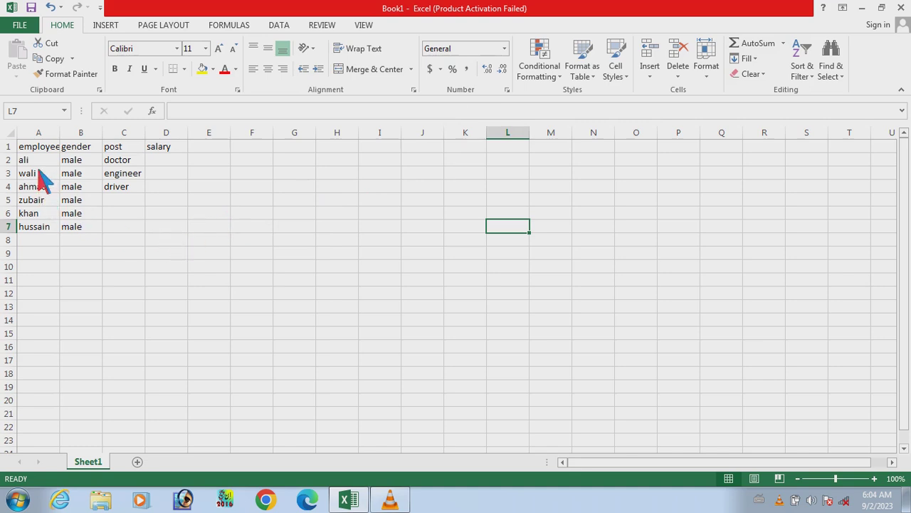
Copy the doctor, engineer and driver posts from C2:C4 down through C7.
click(121, 203)
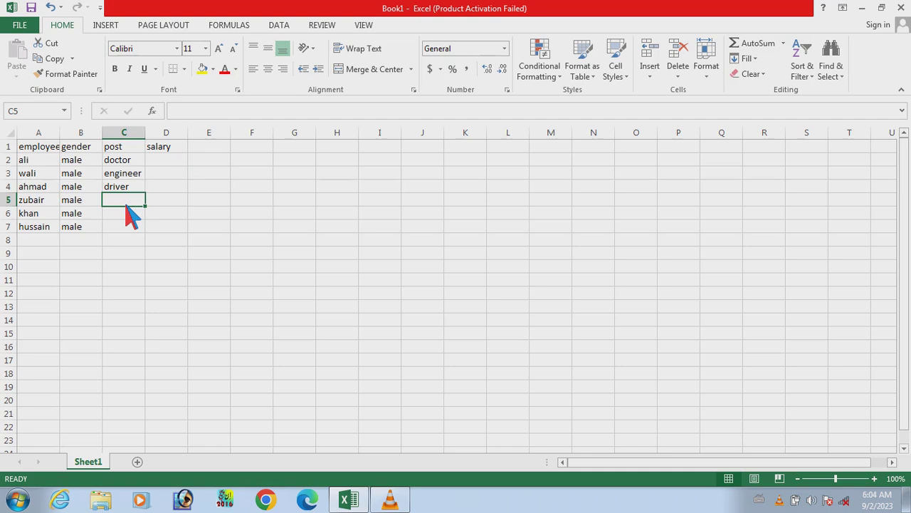
key(Up)
key(Up)
key(Up)
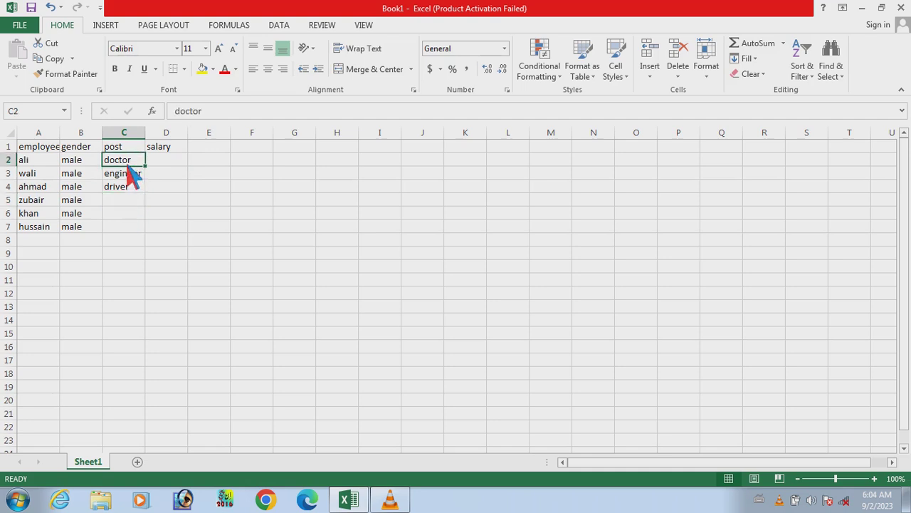
key(shift+Down)
key(shift+Down)
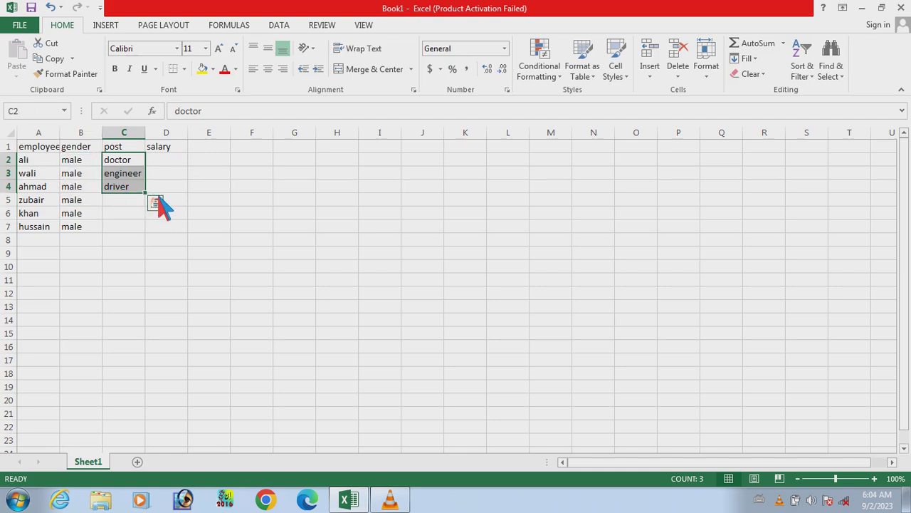
drag(146, 193, 150, 237)
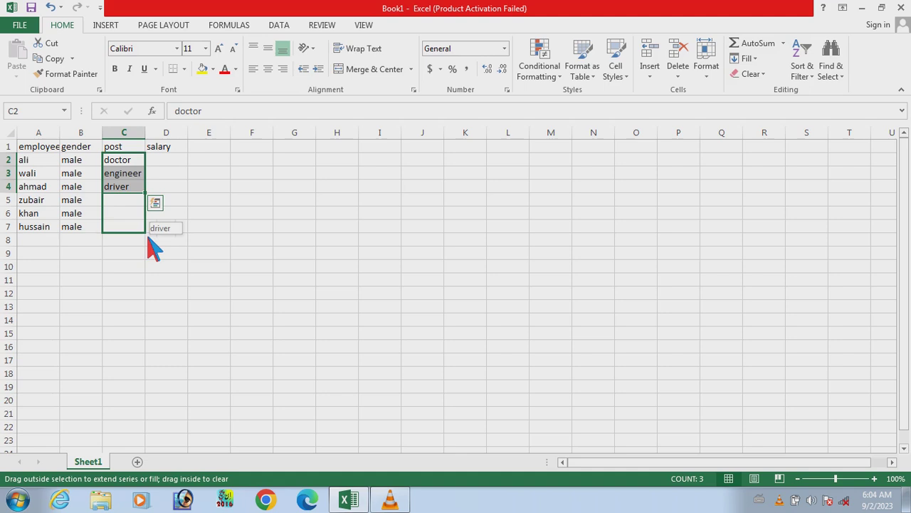
Enter 2000 and 3000 in D2:D3, then extend the salary series to 7000 in D7.
click(180, 163)
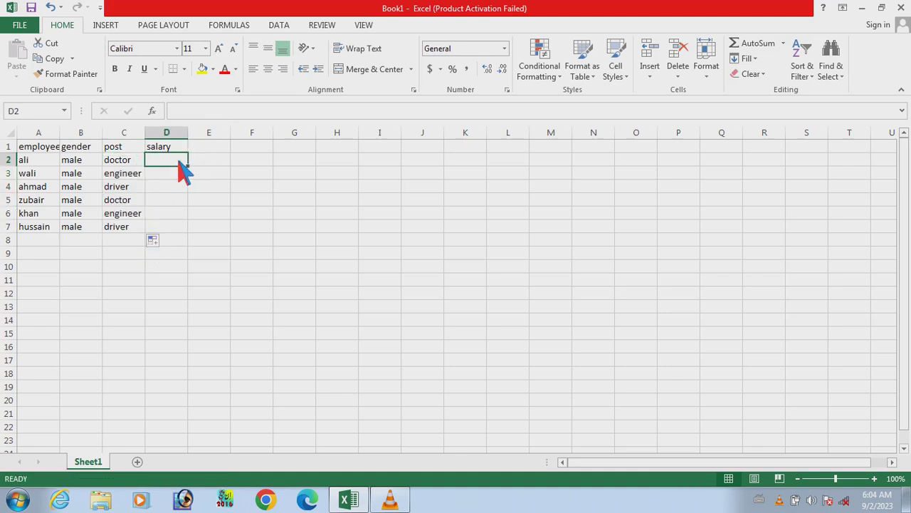
text(2000)
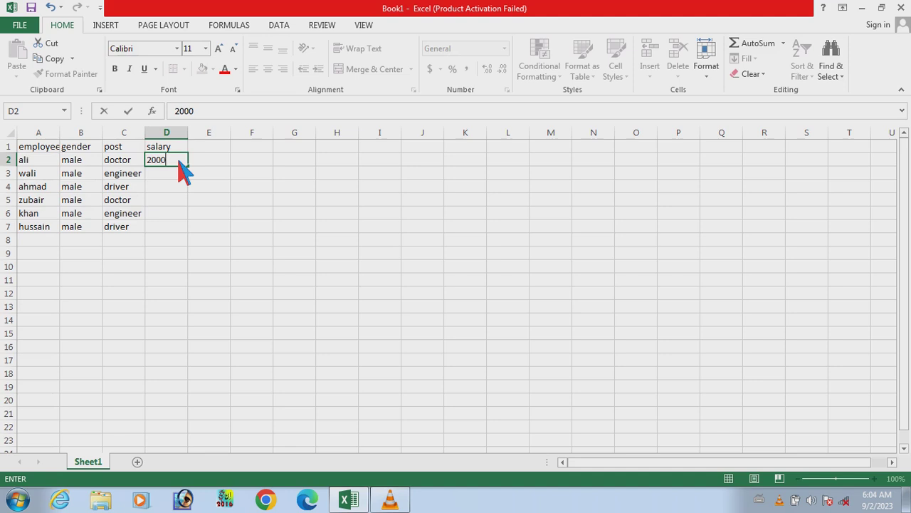
key(Return)
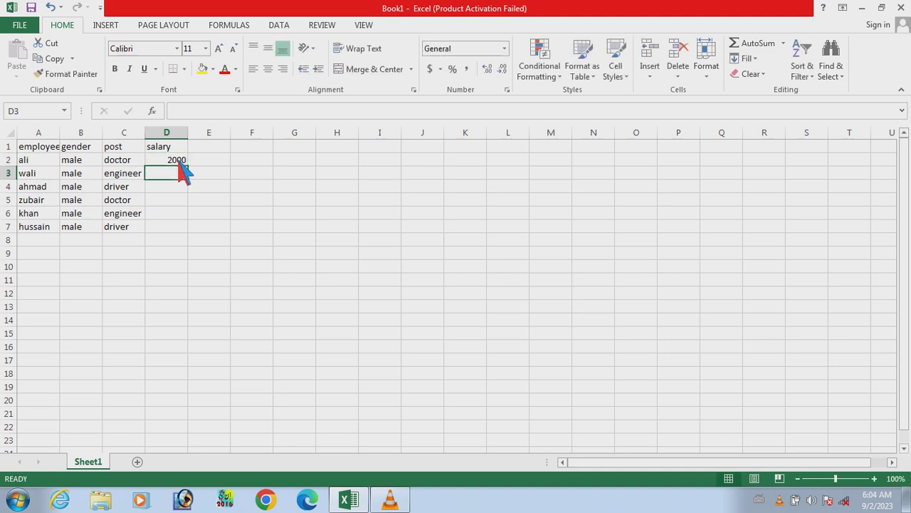
text(3000)
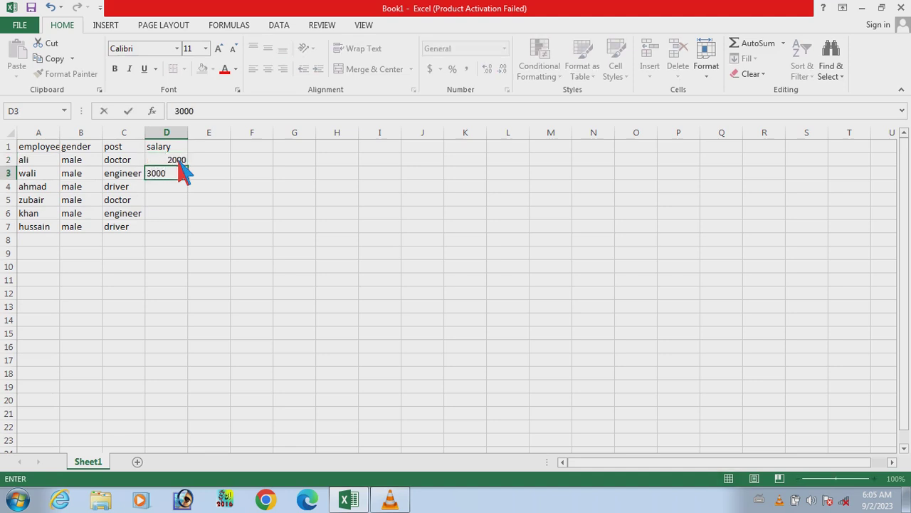
key(Return)
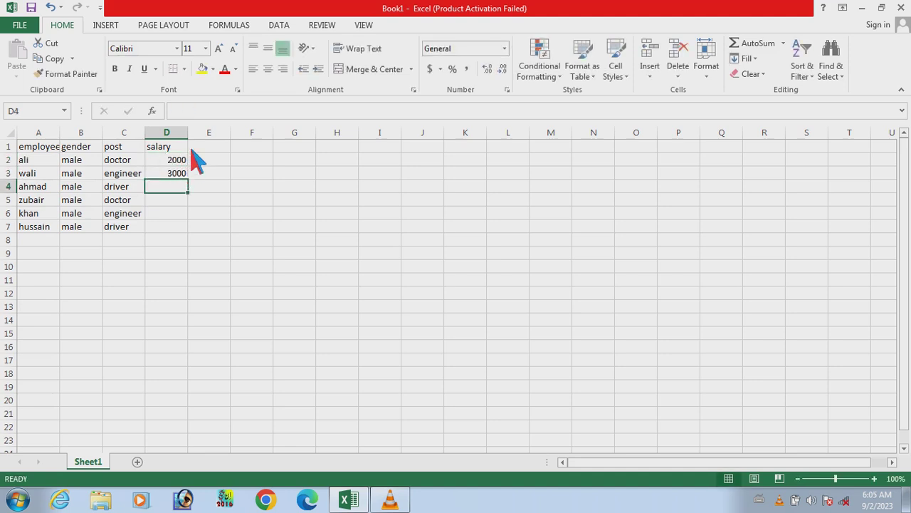
drag(184, 161, 184, 174)
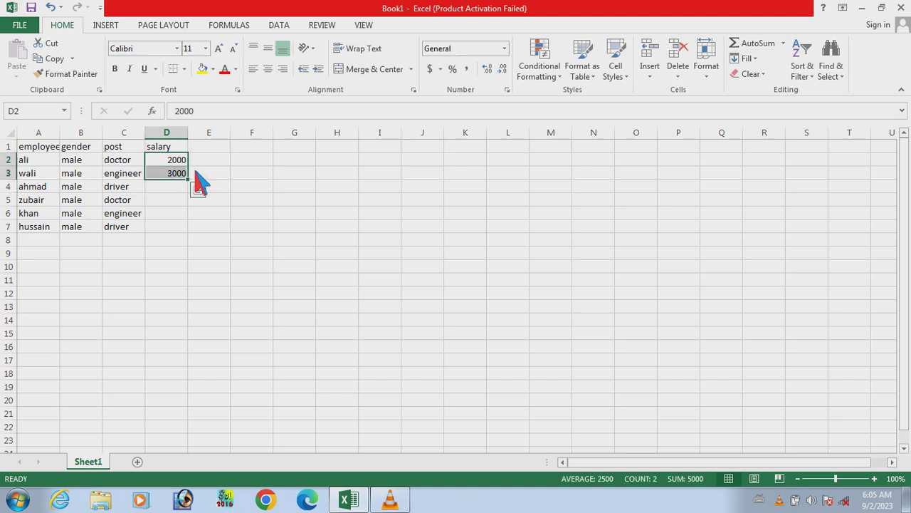
drag(198, 189, 205, 245)
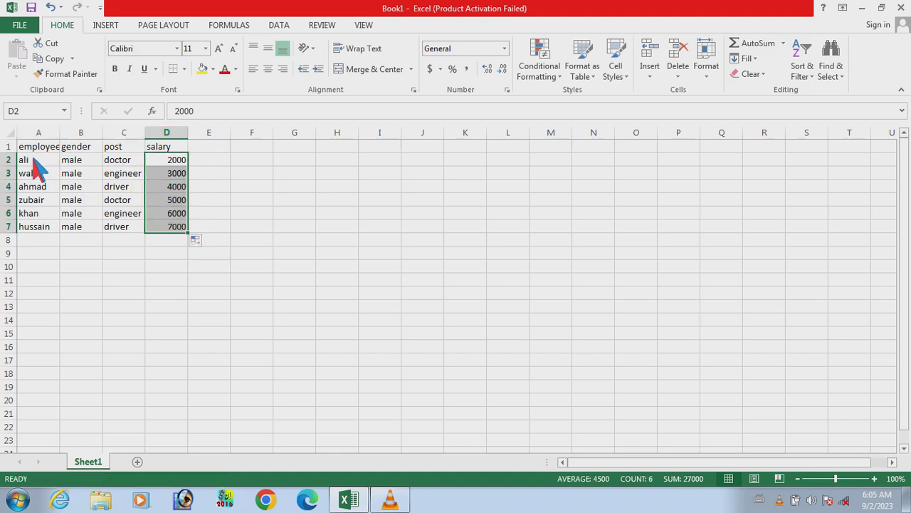
Apply All Borders to the employee table A1:D7.
drag(32, 146, 180, 242)
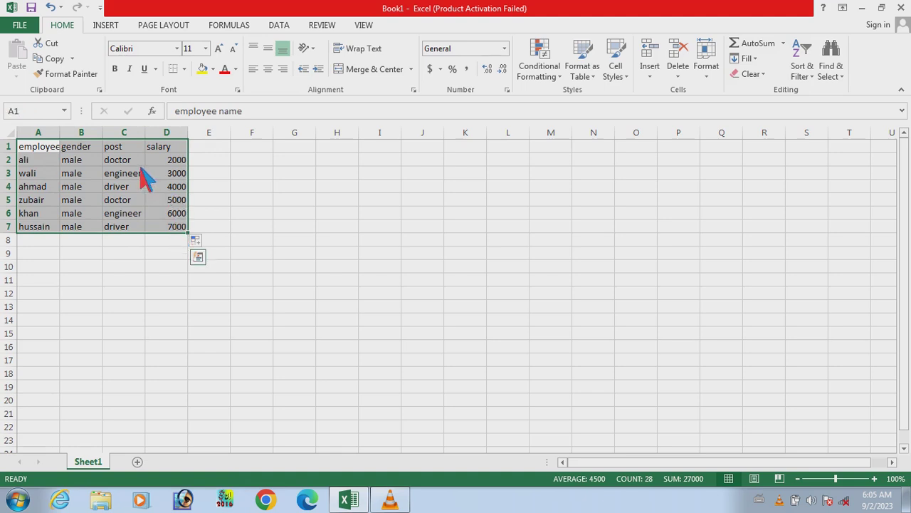
click(184, 69)
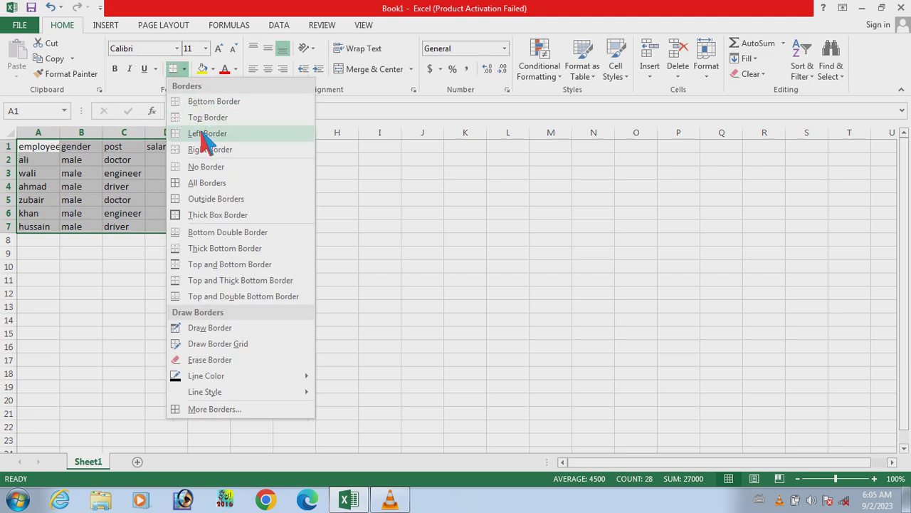
click(232, 184)
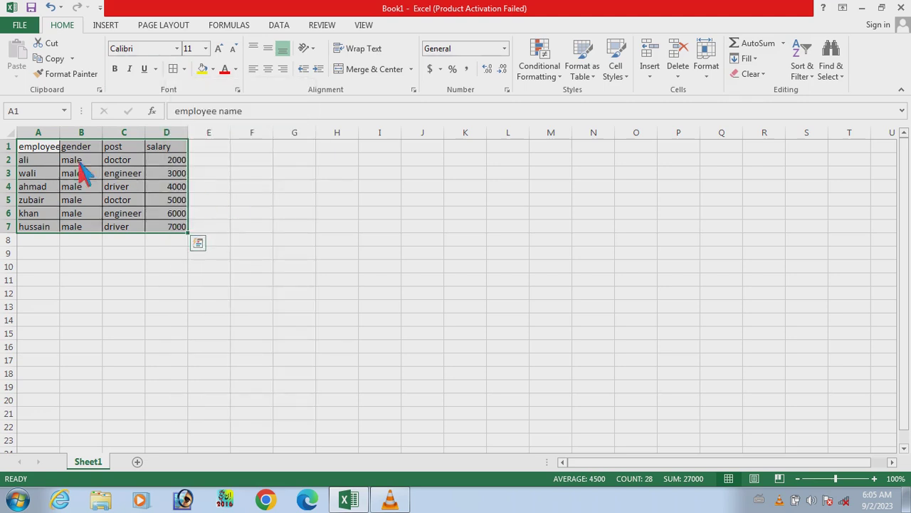
drag(54, 150, 180, 151)
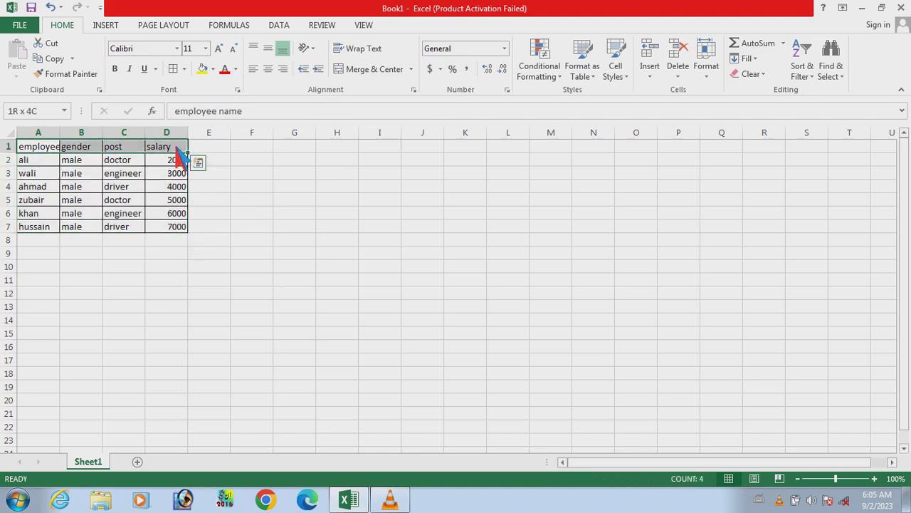
Fill the header row A1:D1 with yellow.
click(214, 69)
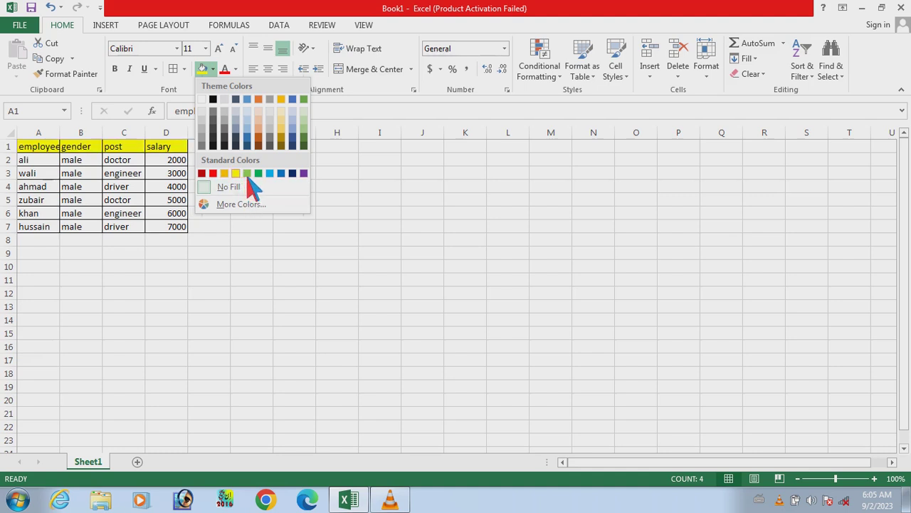
key(Escape)
click(258, 151)
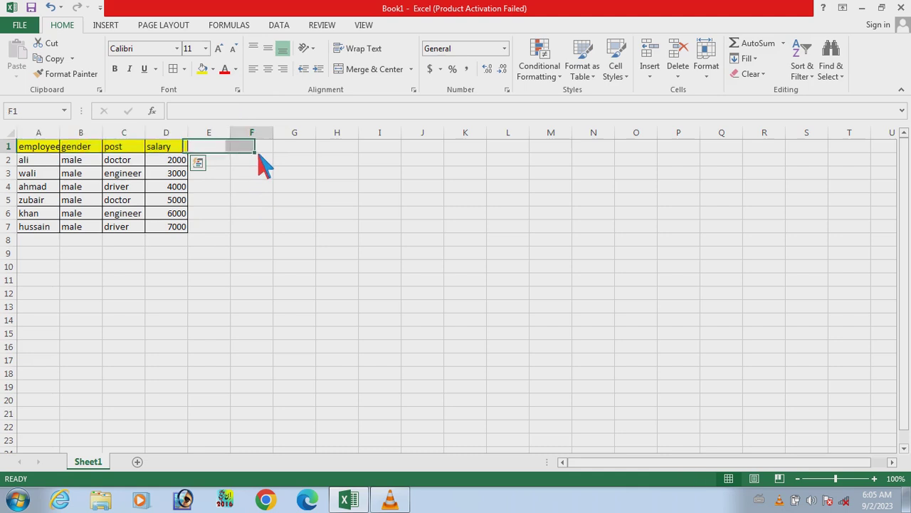
drag(184, 162, 187, 229)
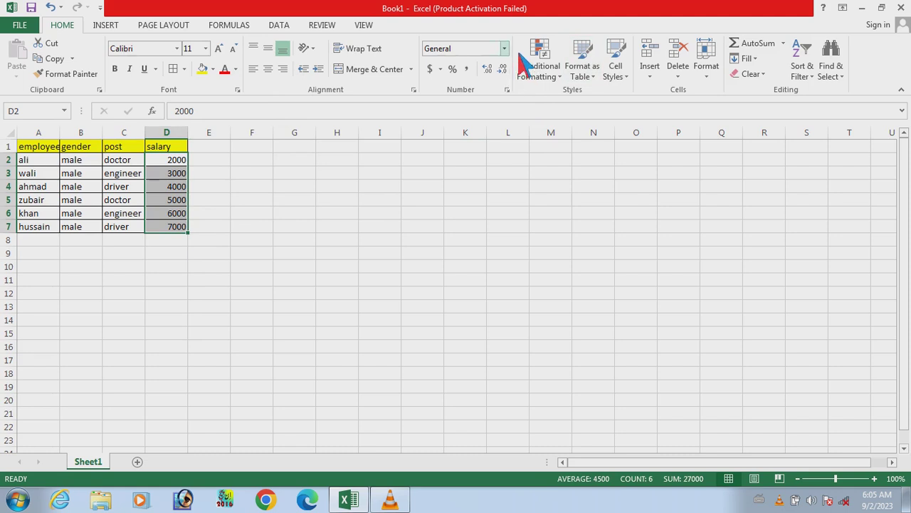
Format salaries D2:D7 as Number, then as Currency, showing $2,000.00 to $7,000.00.
key(alt+Down)
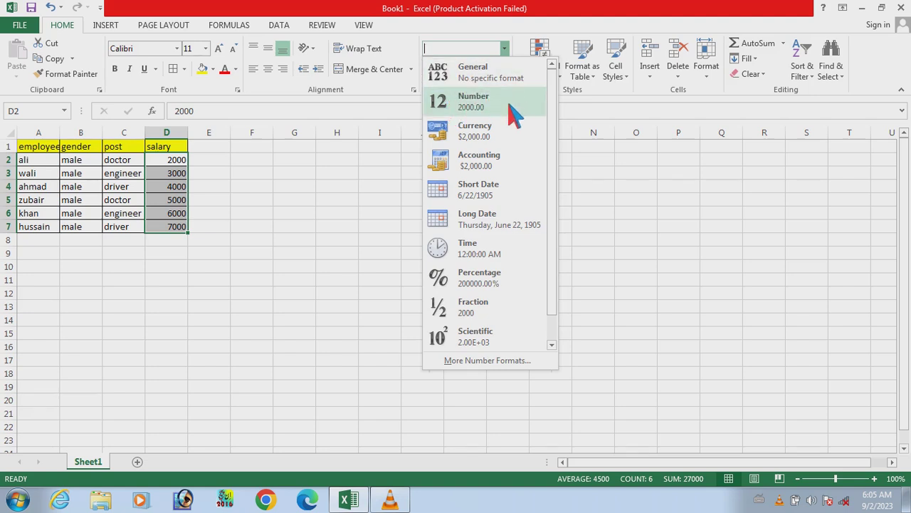
click(505, 110)
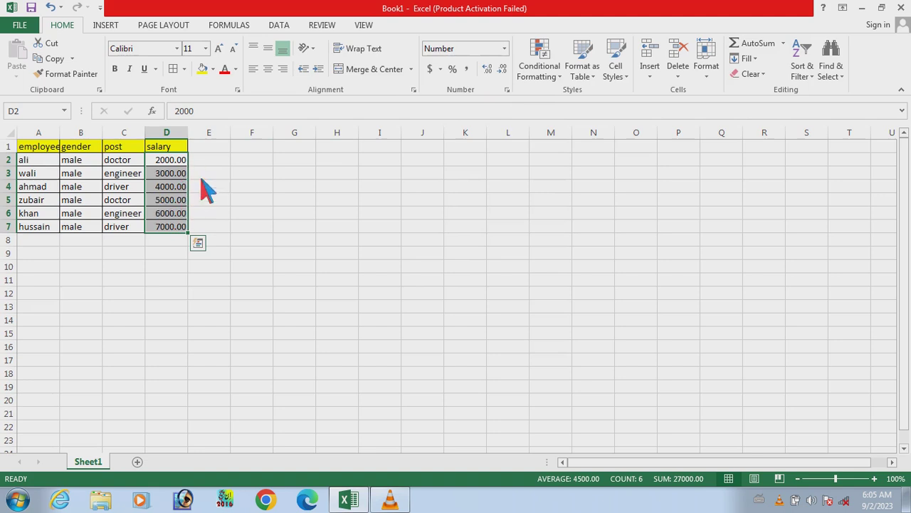
click(505, 49)
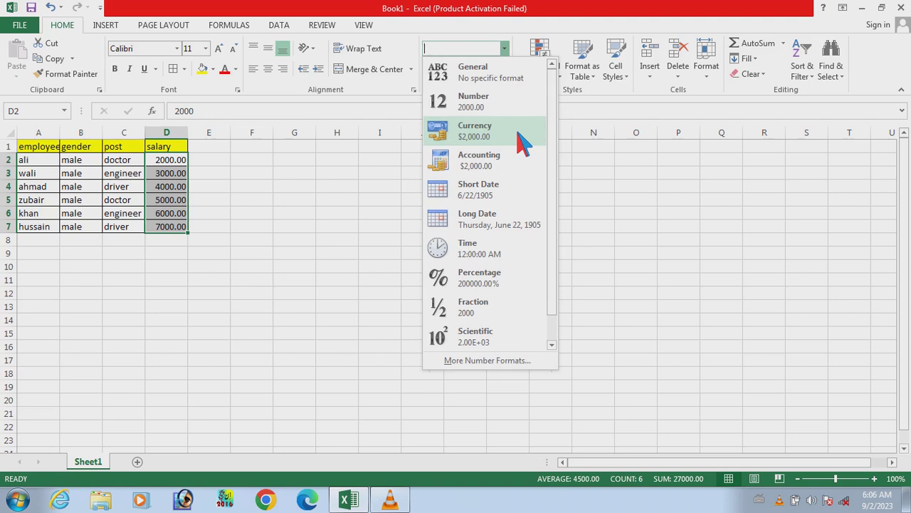
click(524, 143)
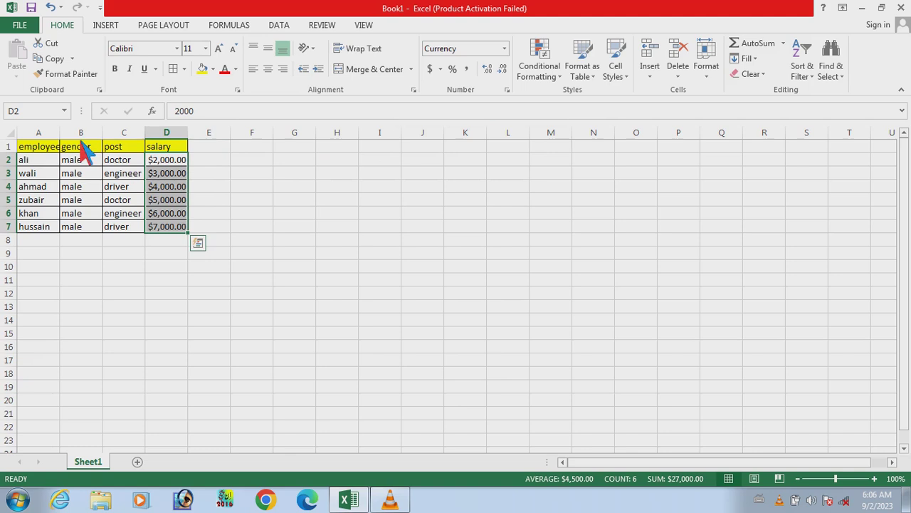
Widen column A for the names and switch salaries D2:D7 to Accounting format.
drag(61, 132, 127, 135)
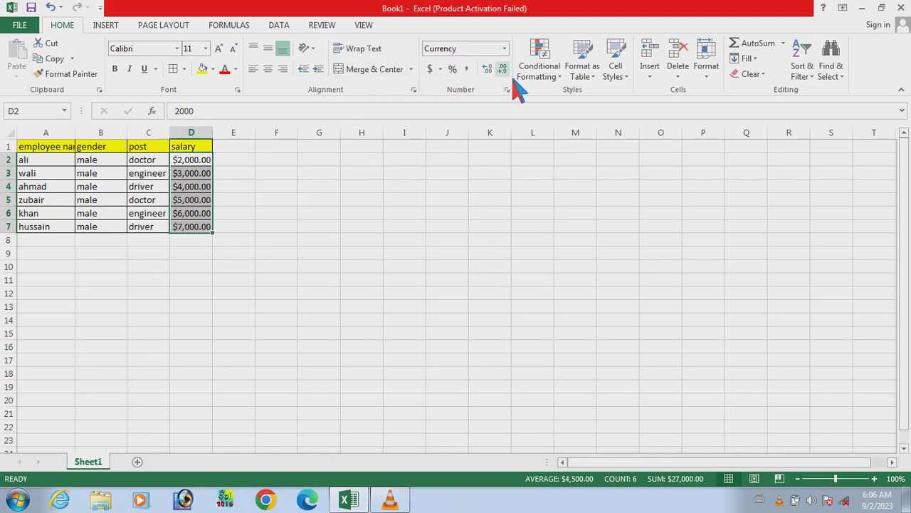
click(507, 49)
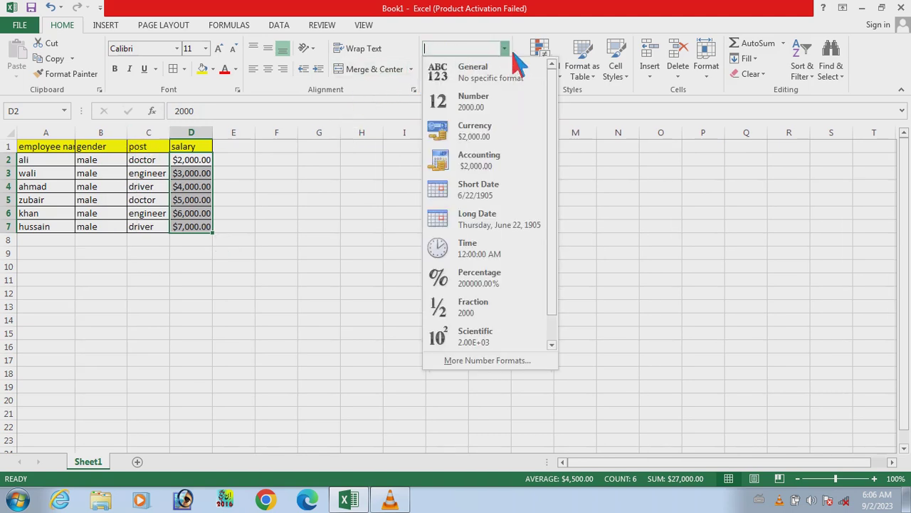
click(498, 162)
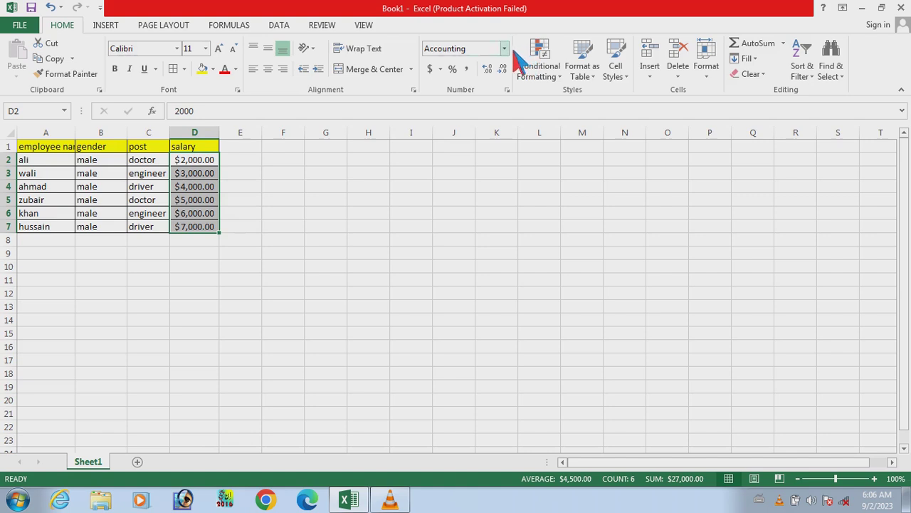
click(504, 49)
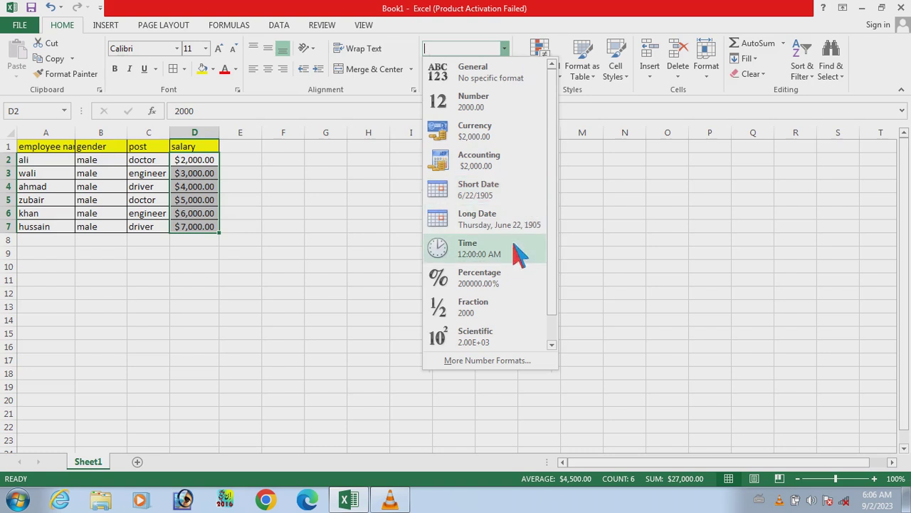
click(598, 159)
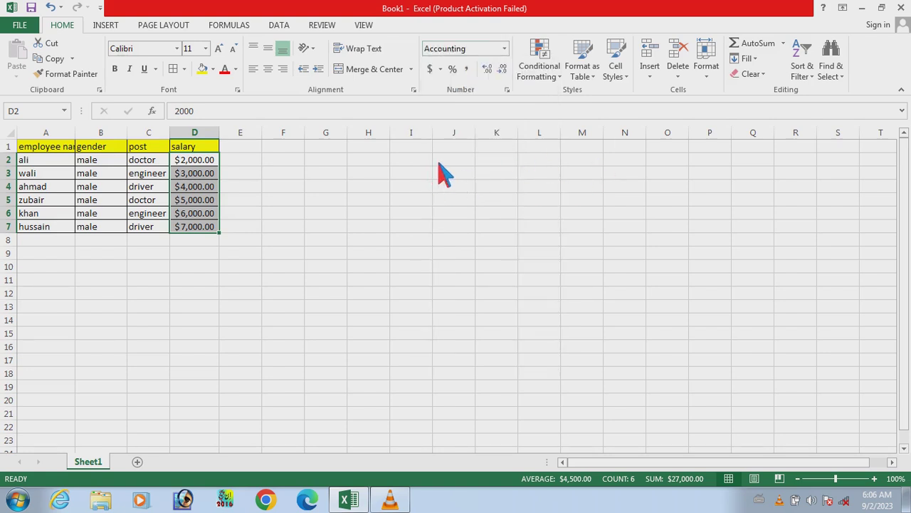
Merge and center I2:K2, enter the date 1/2/2023, and fill it yellow.
mouse_move(406, 160)
mouse_down()
mouse_move(504, 165)
mouse_move(493, 159)
mouse_up()
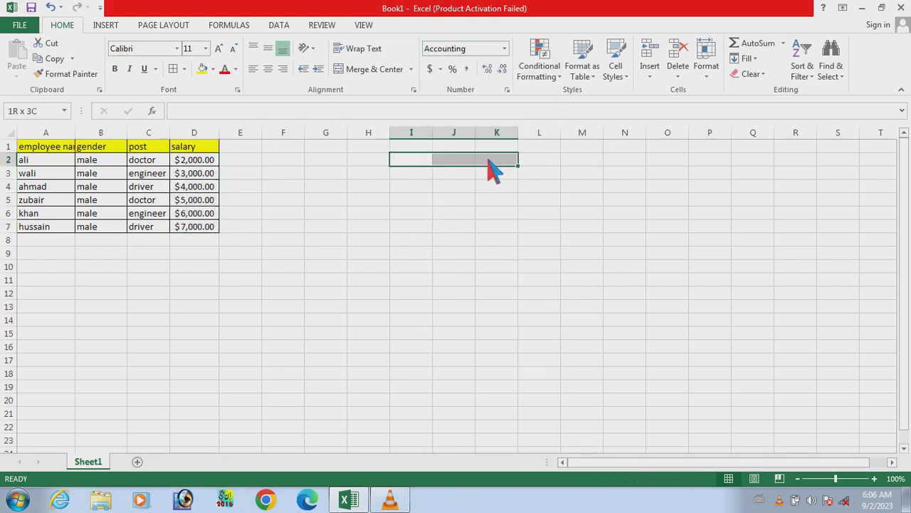
click(393, 77)
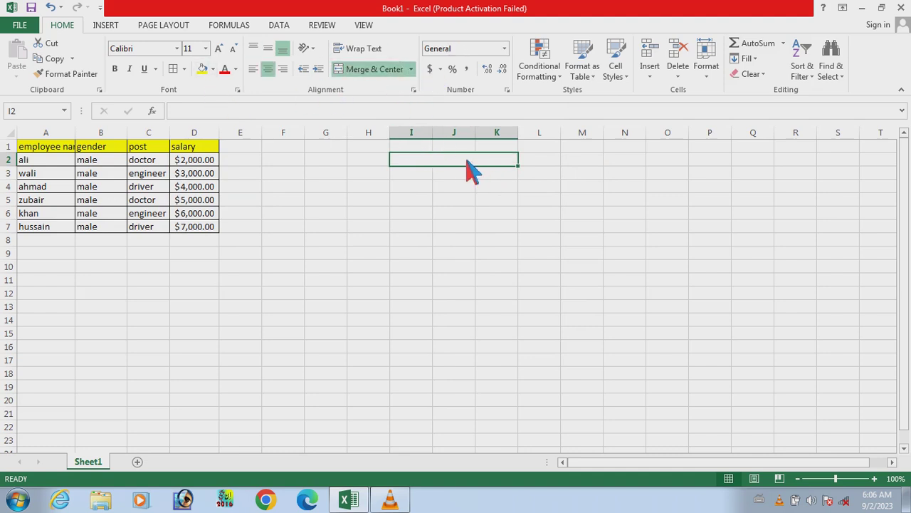
text(1/2/2023)
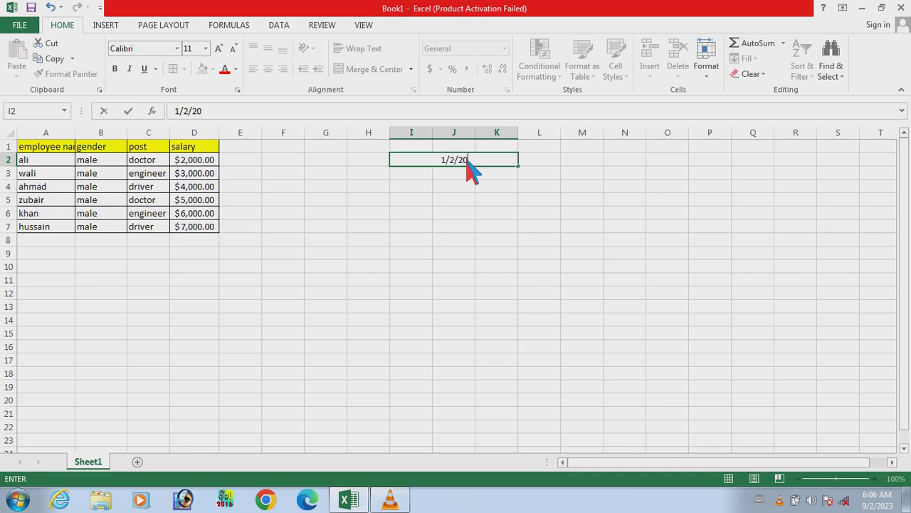
click(539, 185)
click(413, 161)
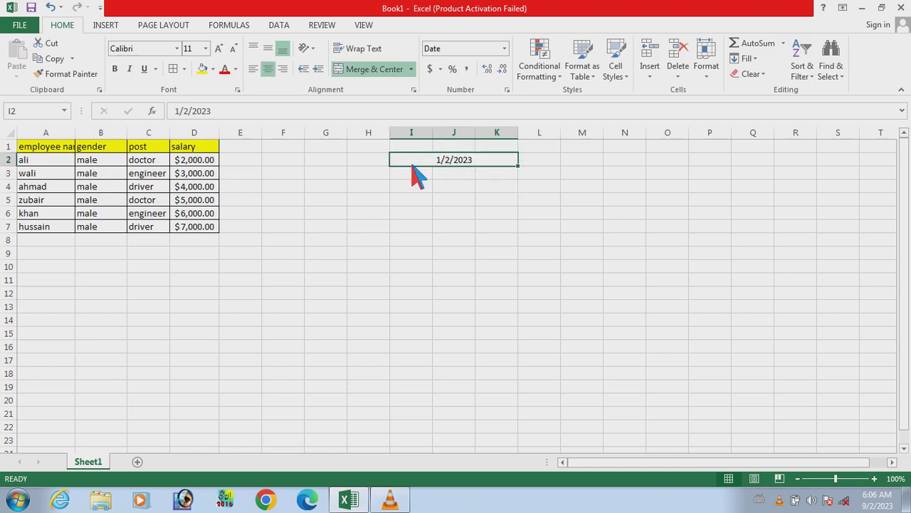
click(203, 69)
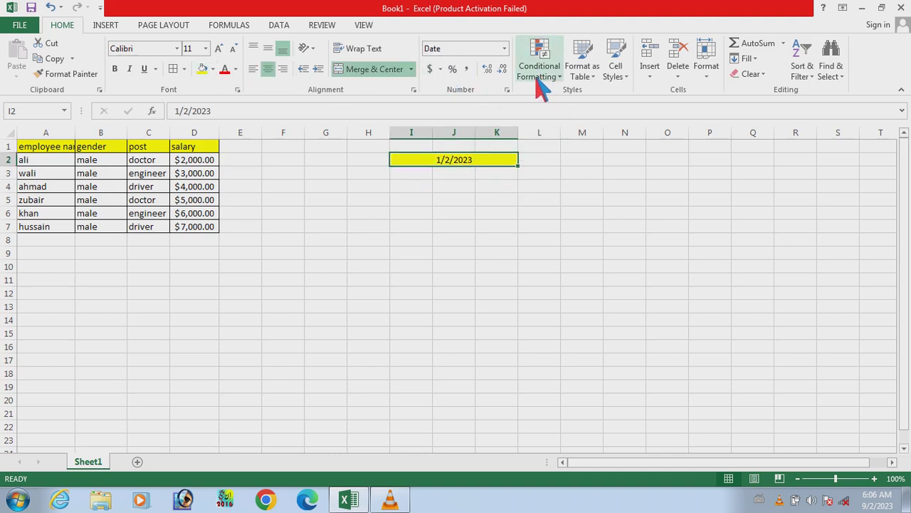
click(505, 48)
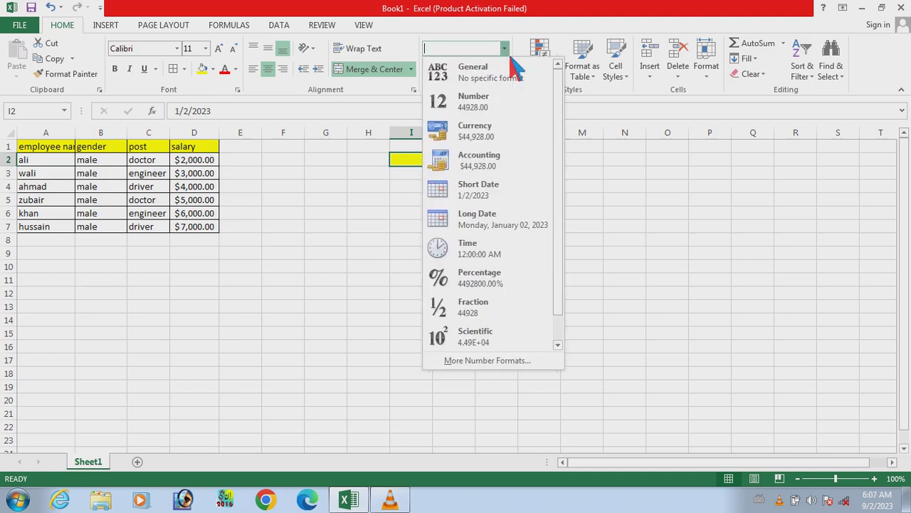
click(535, 237)
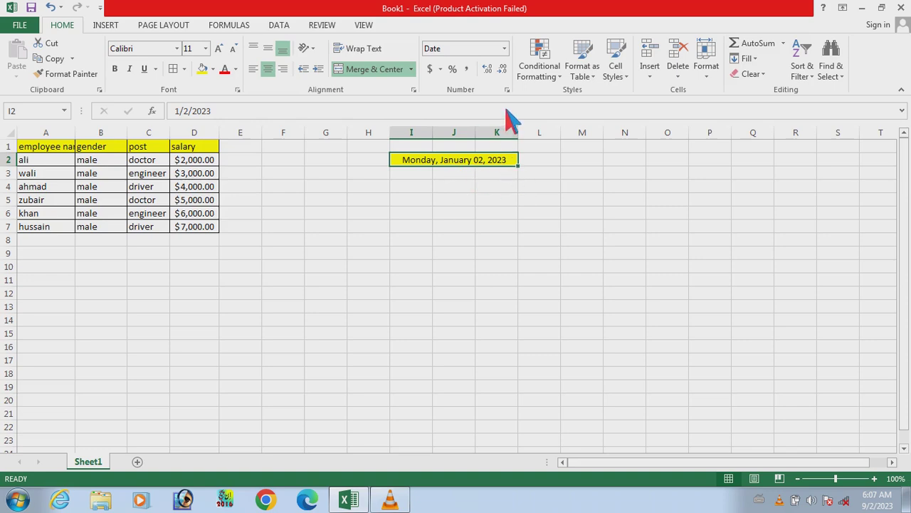
click(504, 48)
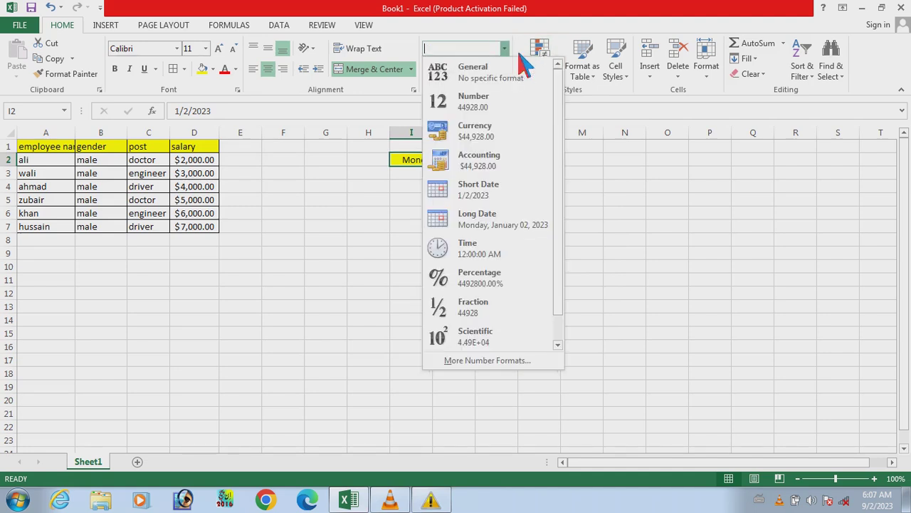
click(498, 190)
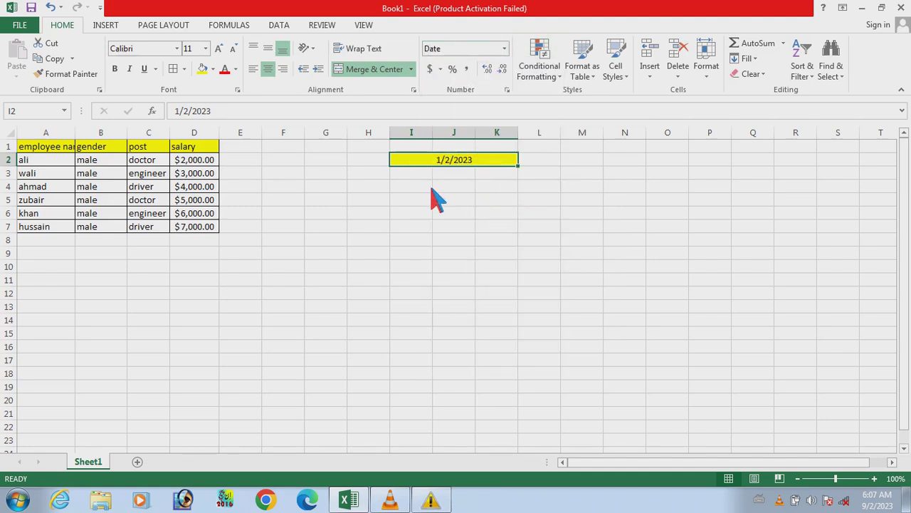
Merge I4:K4 with Time format and light-blue fill, then enter 2:20 (2:20:00 AM).
drag(422, 188, 500, 188)
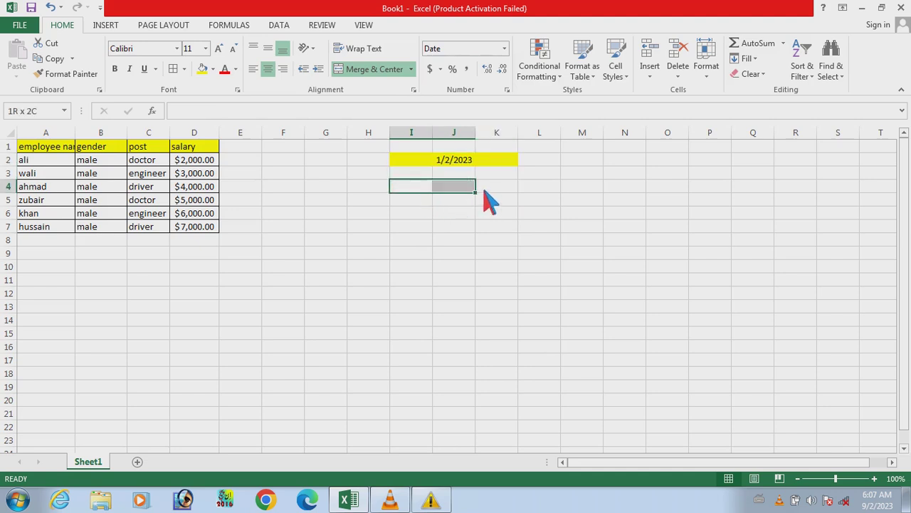
click(504, 47)
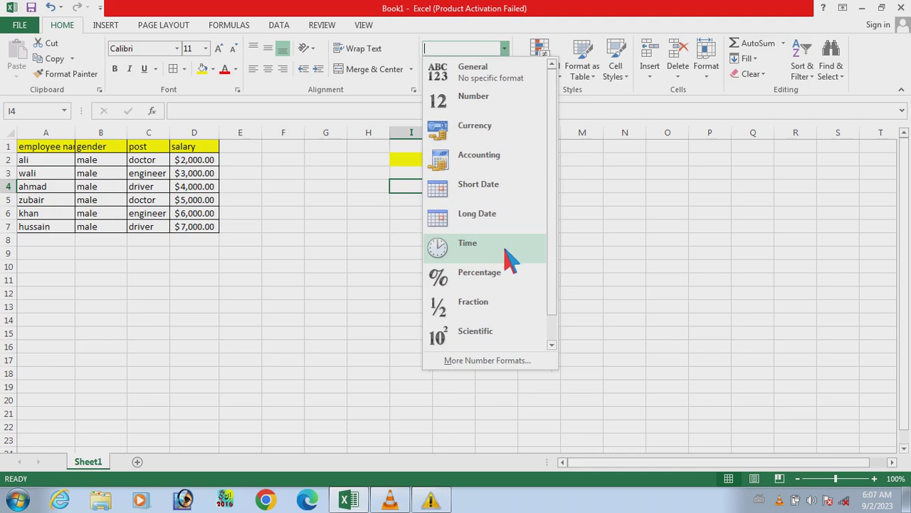
click(510, 260)
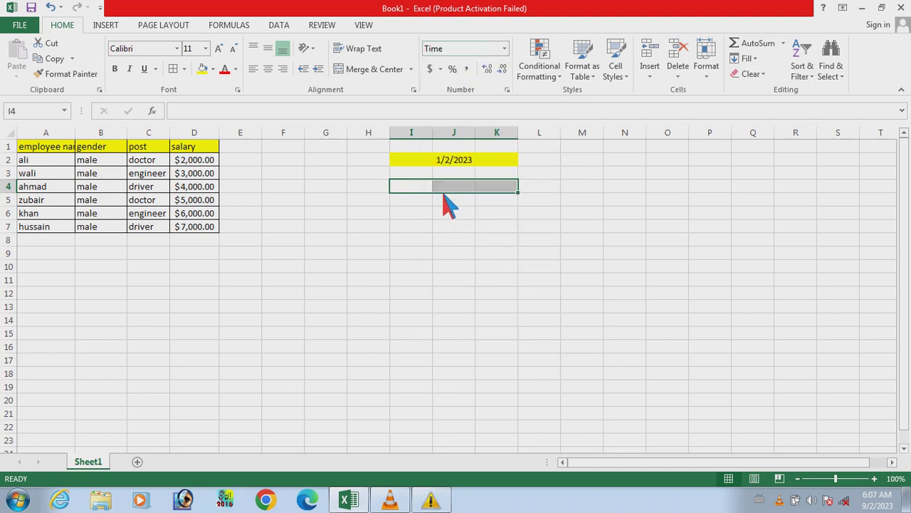
click(406, 69)
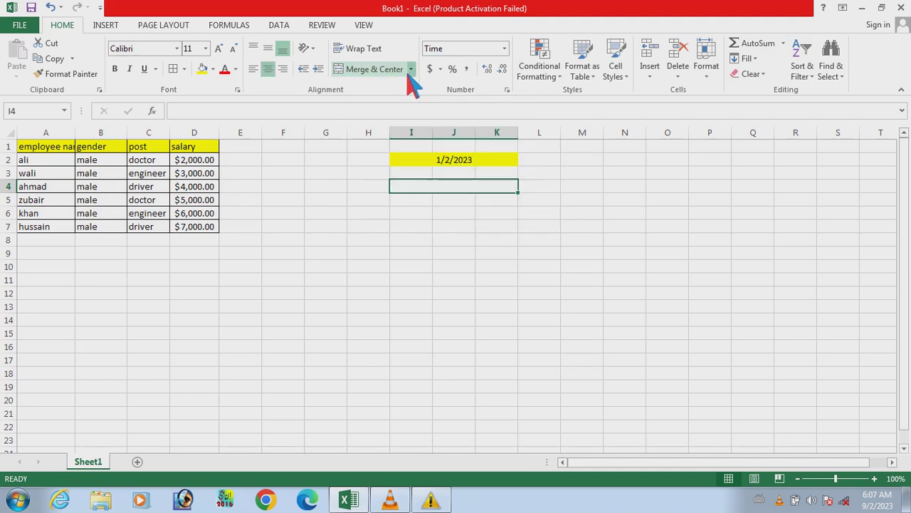
click(504, 48)
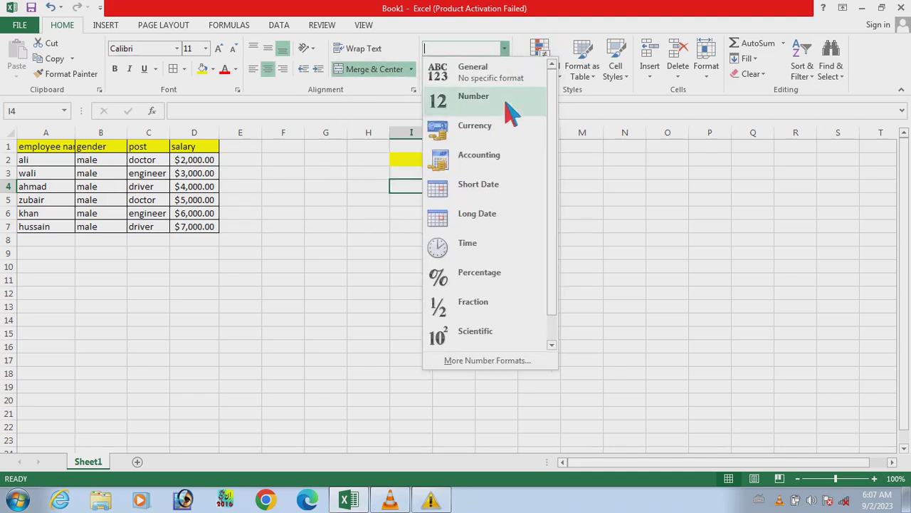
click(511, 251)
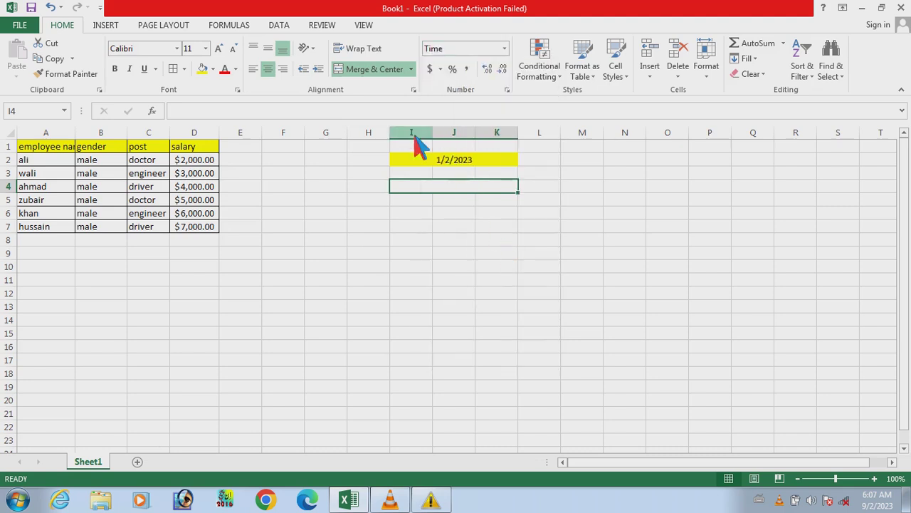
click(212, 69)
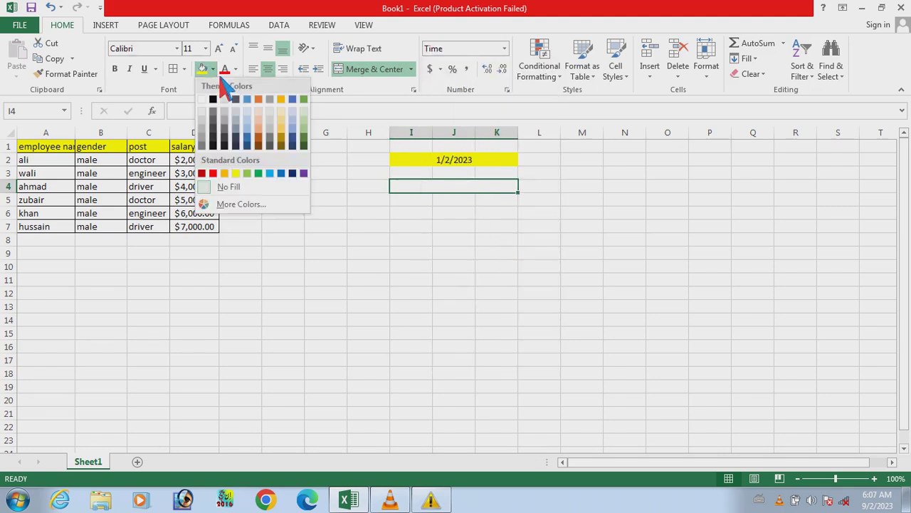
click(270, 173)
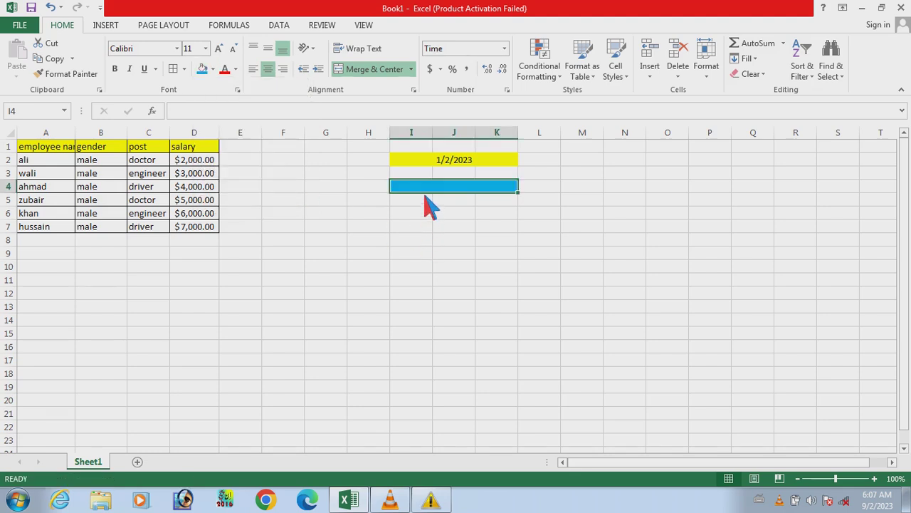
text(2:20)
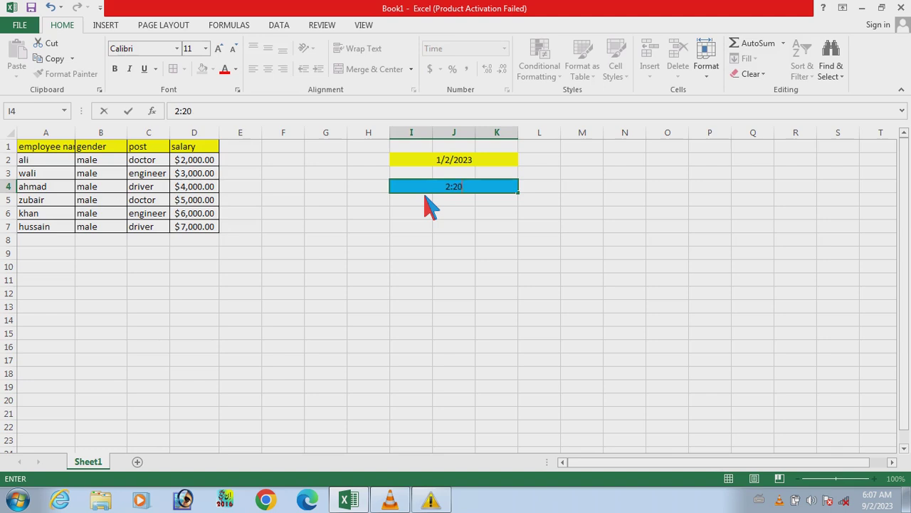
key(Return)
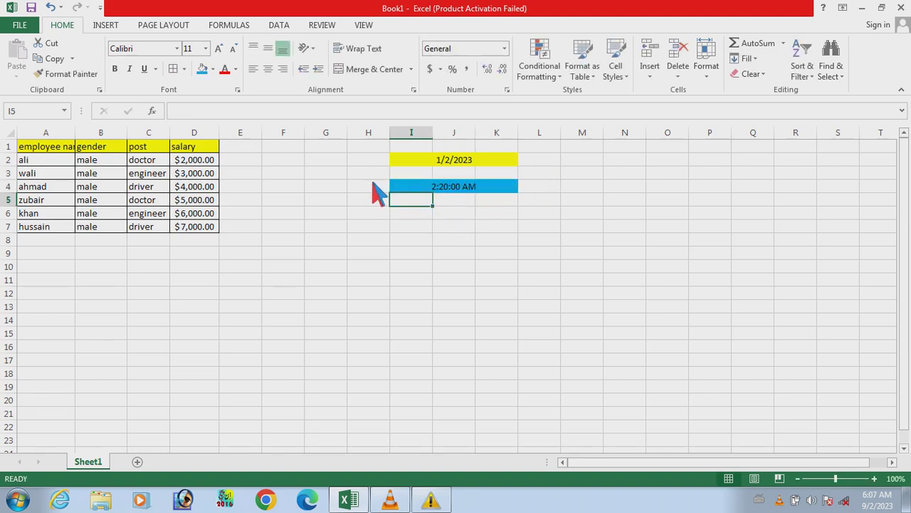
mouse_move(251, 148)
mouse_down()
mouse_move(270, 239)
mouse_move(266, 229)
mouse_up()
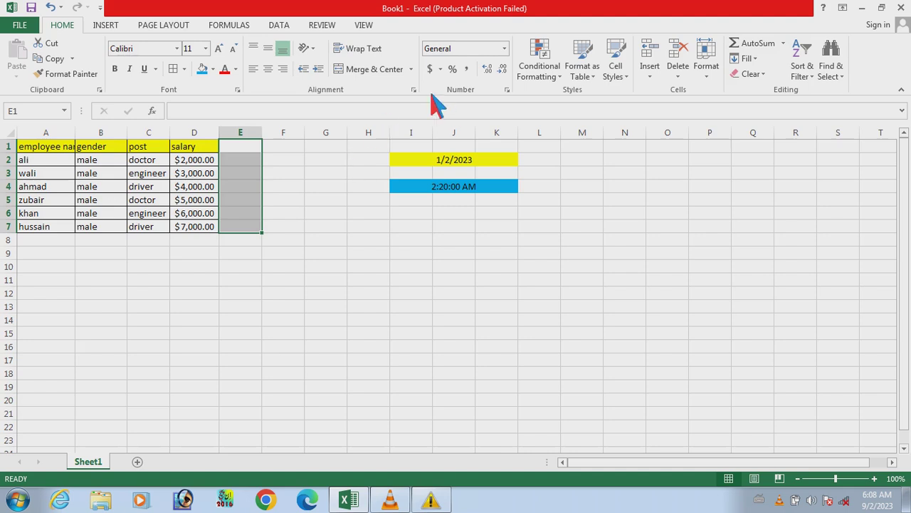
click(505, 49)
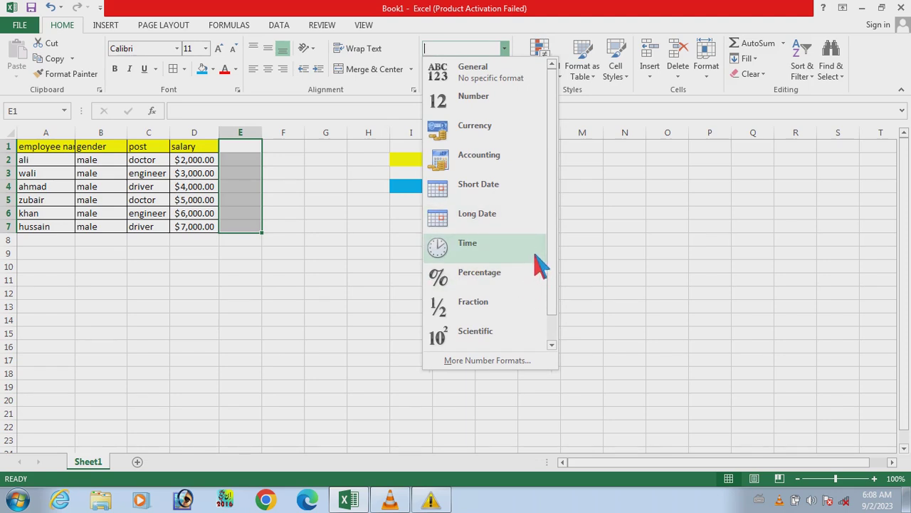
click(644, 255)
mouse_move(382, 248)
mouse_down()
mouse_move(399, 260)
mouse_move(326, 242)
mouse_up()
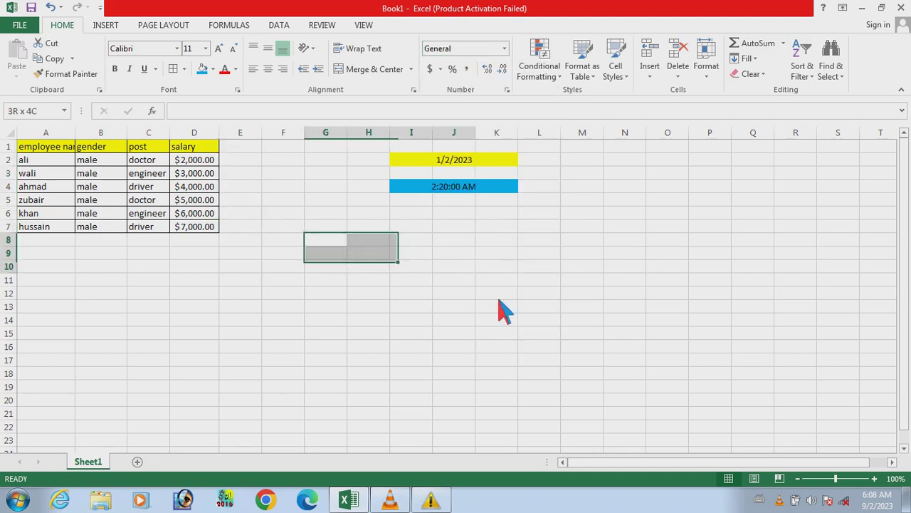
drag(500, 302, 541, 353)
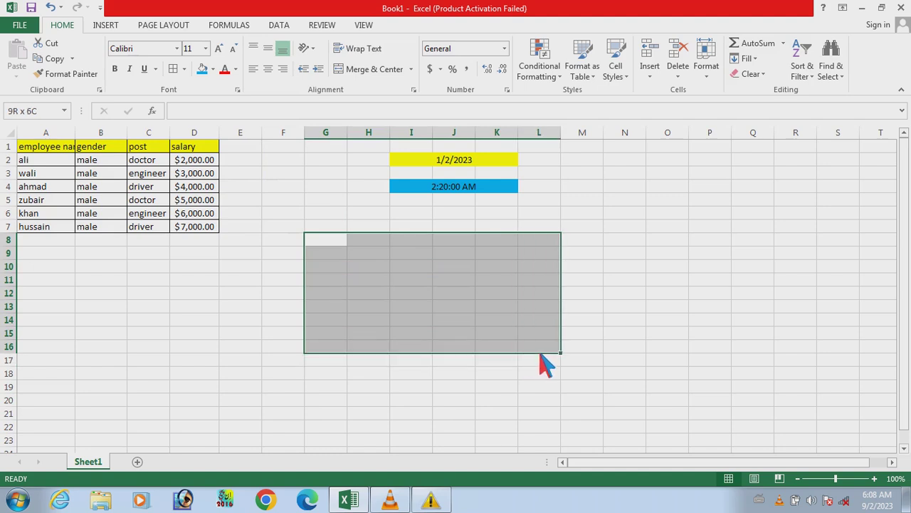
Enter the headers name, obt.Marks, T.Marks and Percentage into G9:J9.
click(64, 161)
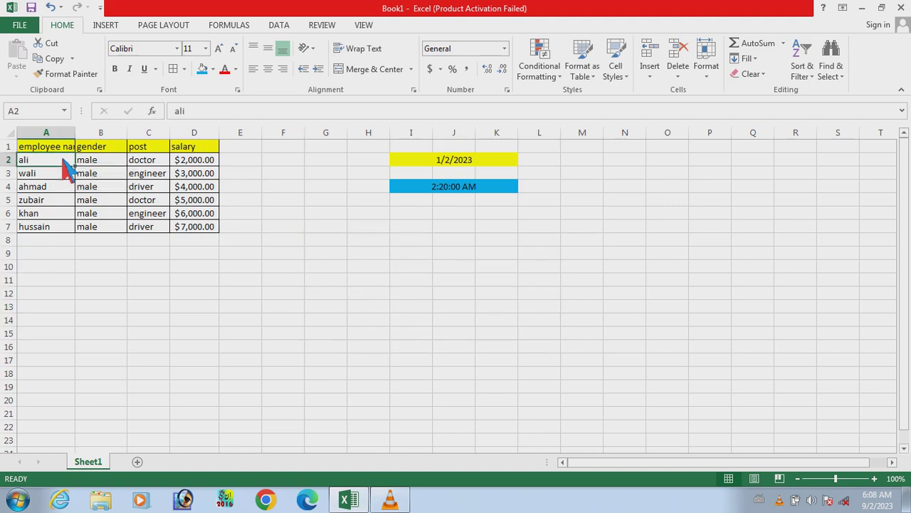
click(340, 257)
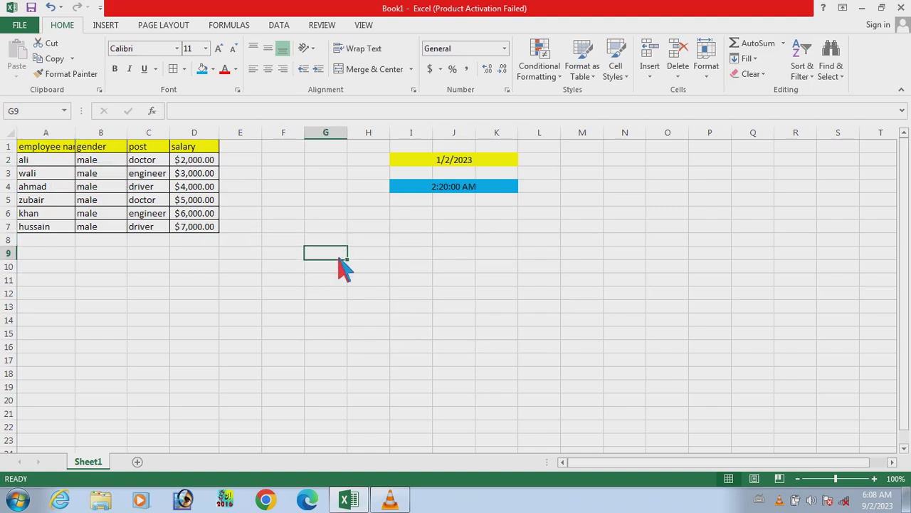
text(name)
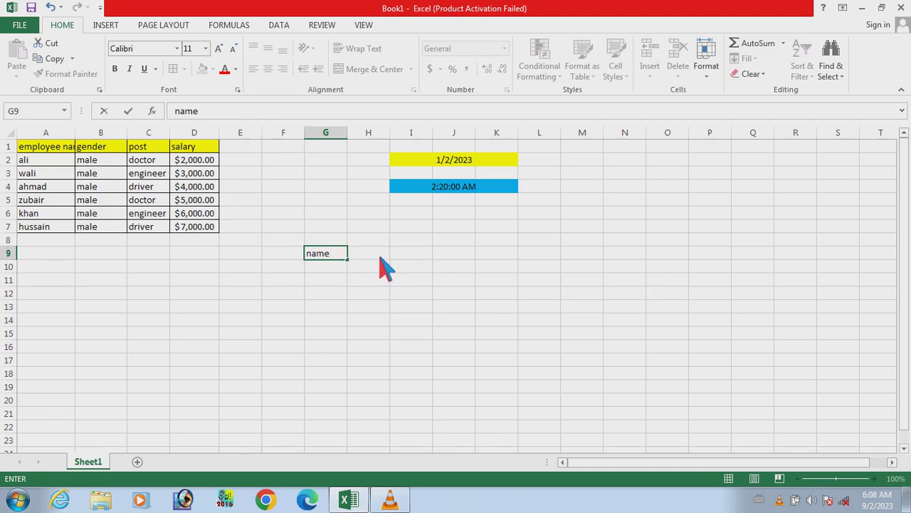
click(381, 258)
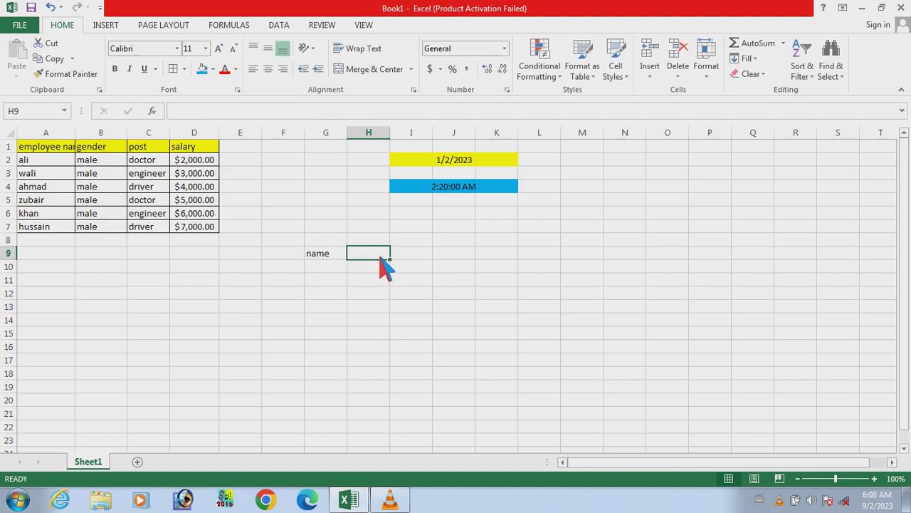
text(obt.Marks)
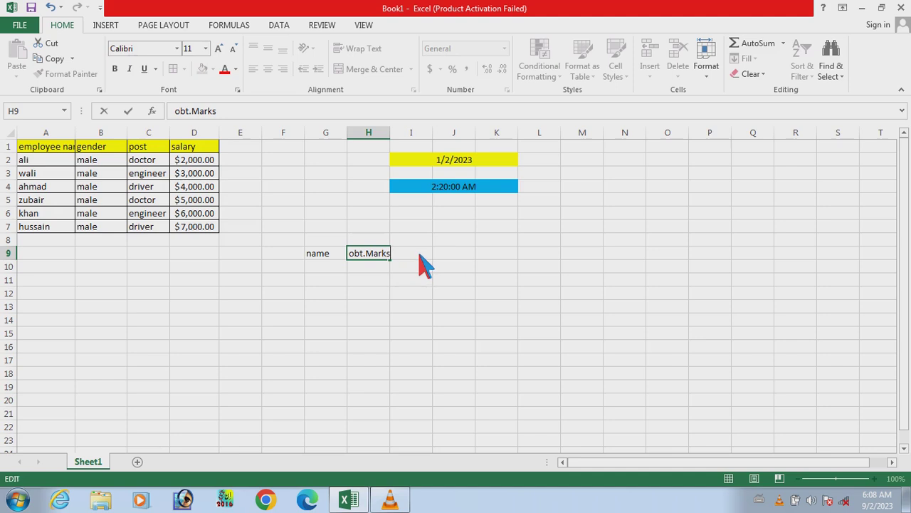
click(419, 282)
click(422, 257)
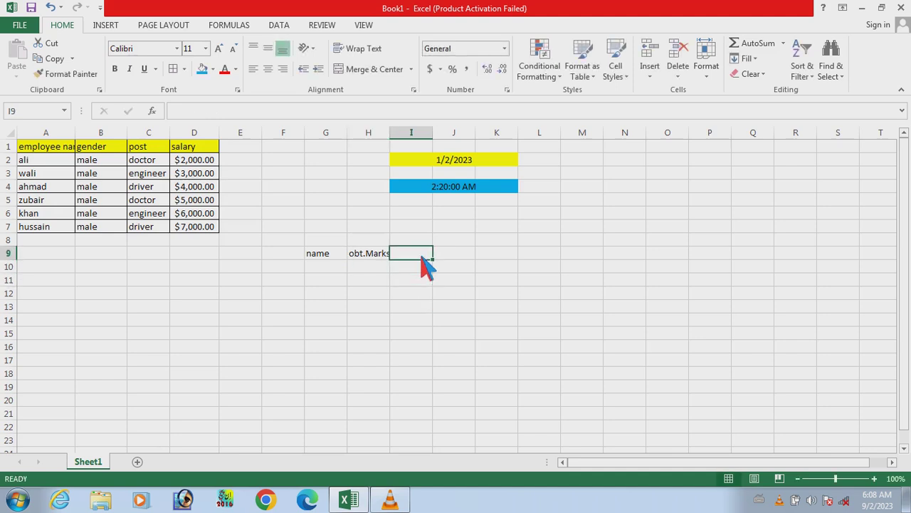
text(T.Marks)
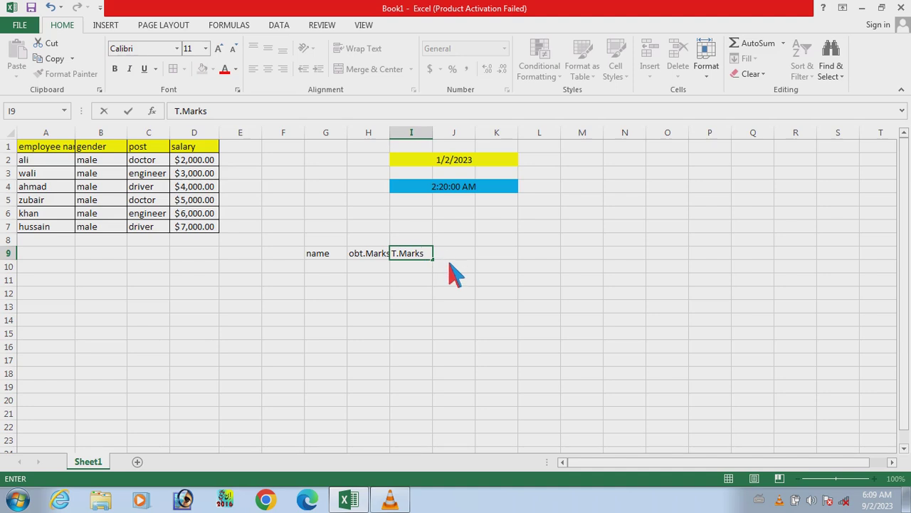
key(Tab)
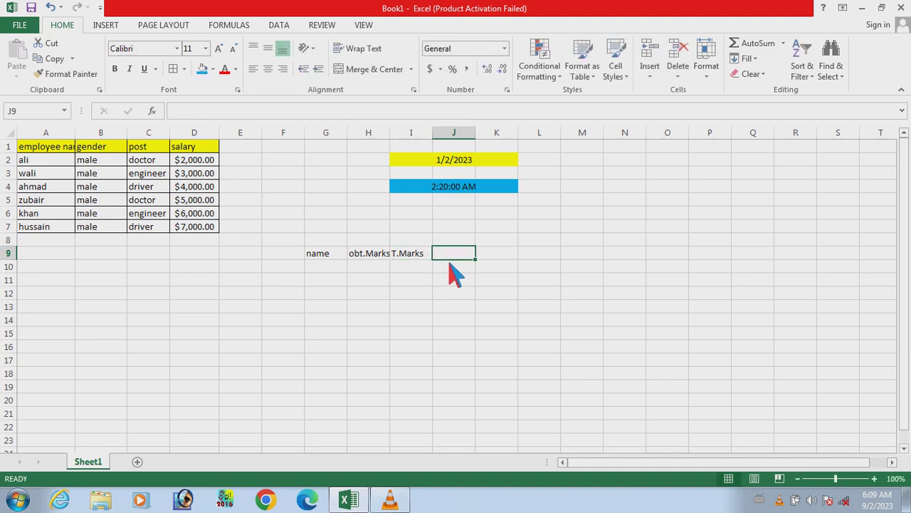
text(Percentage)
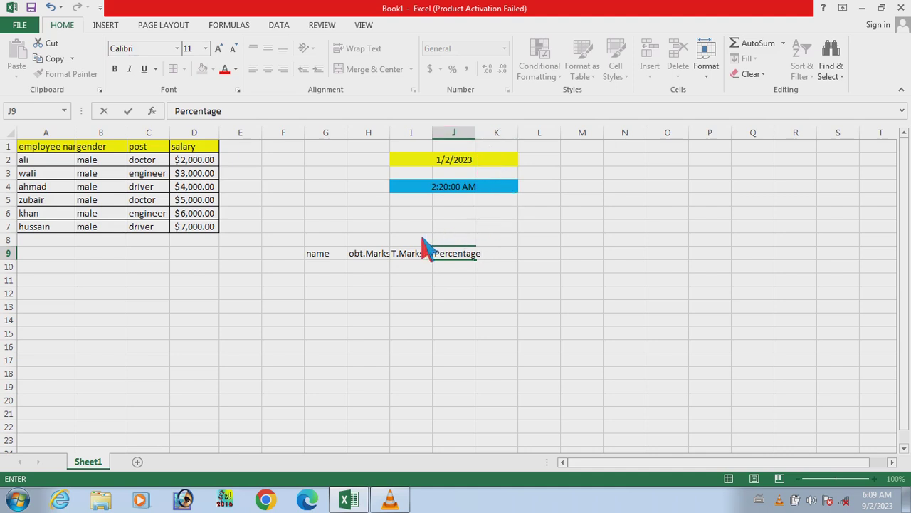
mouse_move(339, 265)
mouse_down()
mouse_move(355, 219)
mouse_move(336, 263)
mouse_up()
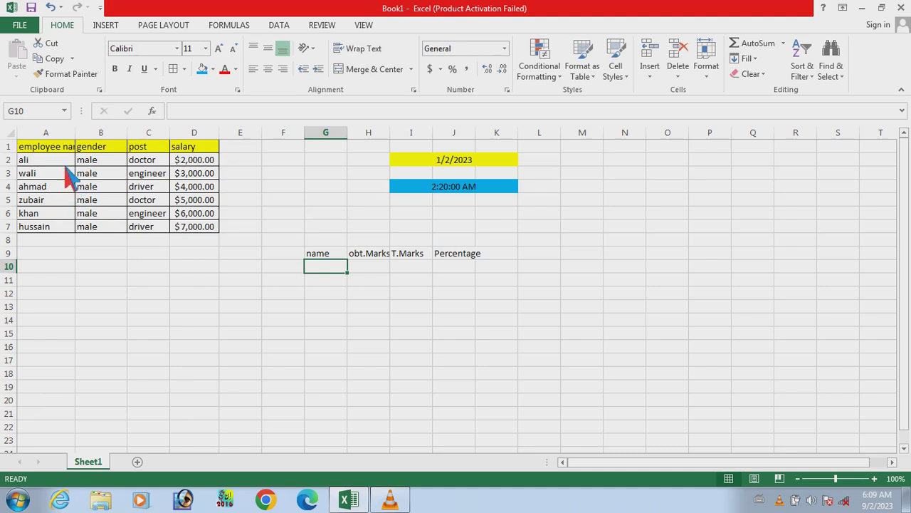
Copy the names ali through hussain from A2:A7 and paste them into G10:G15.
drag(64, 163, 46, 230)
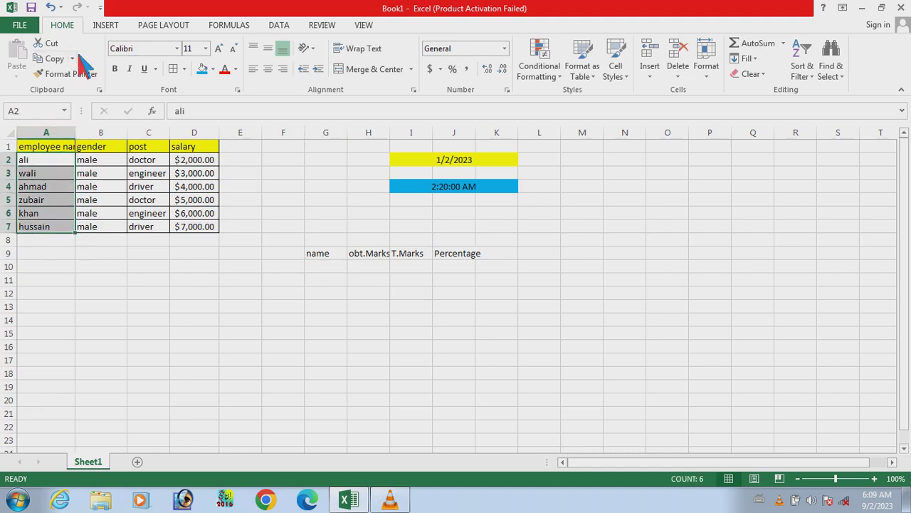
click(55, 59)
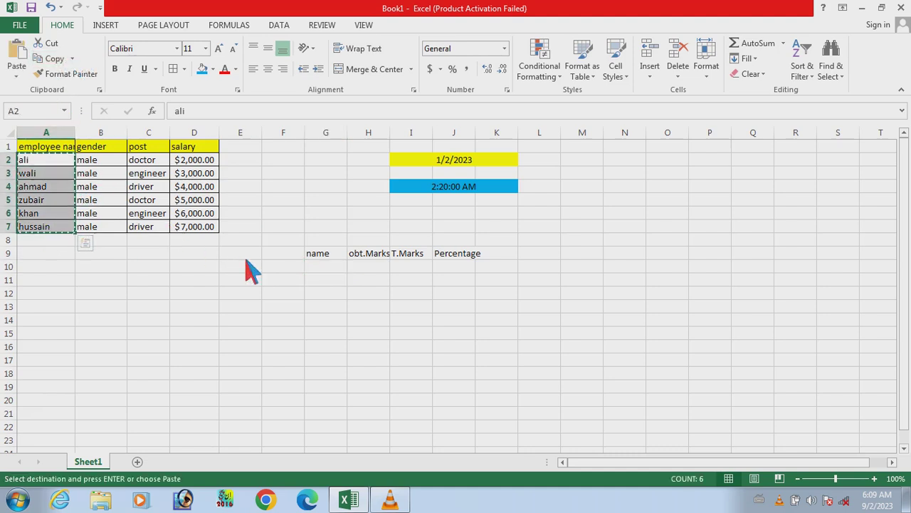
click(346, 266)
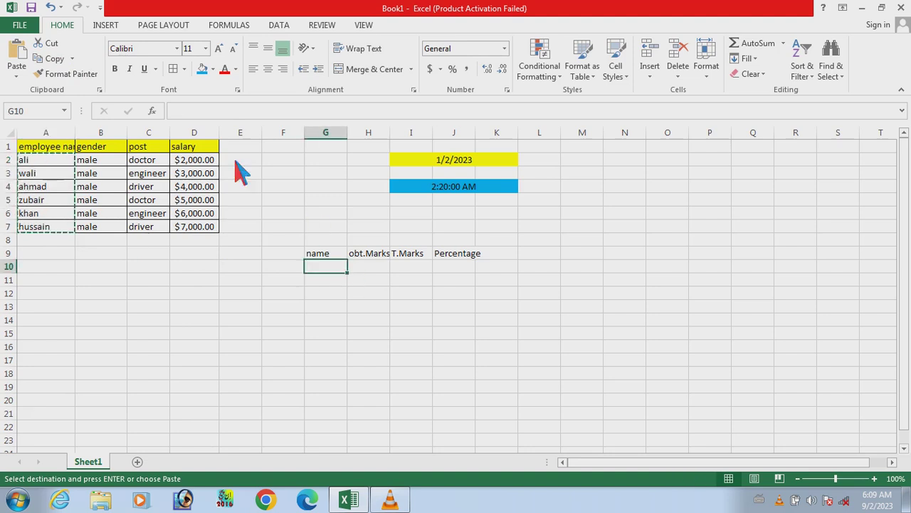
click(16, 58)
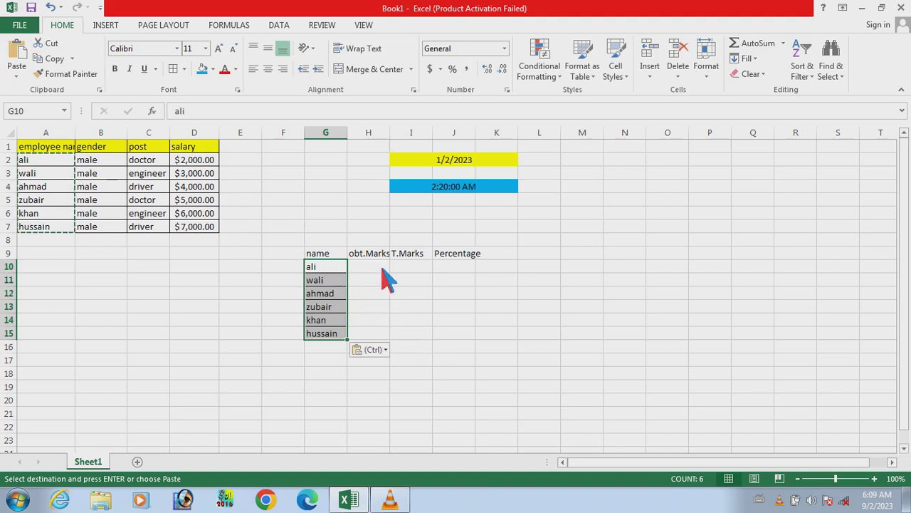
click(418, 269)
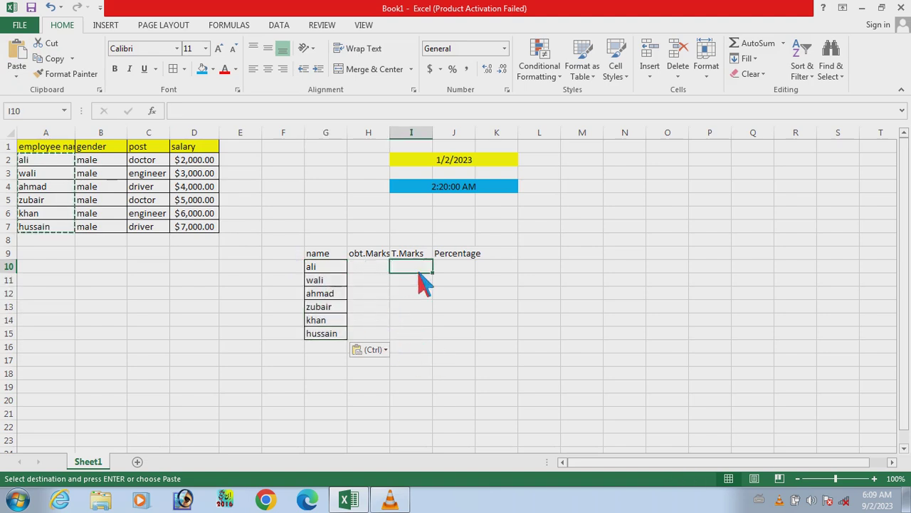
key(Escape)
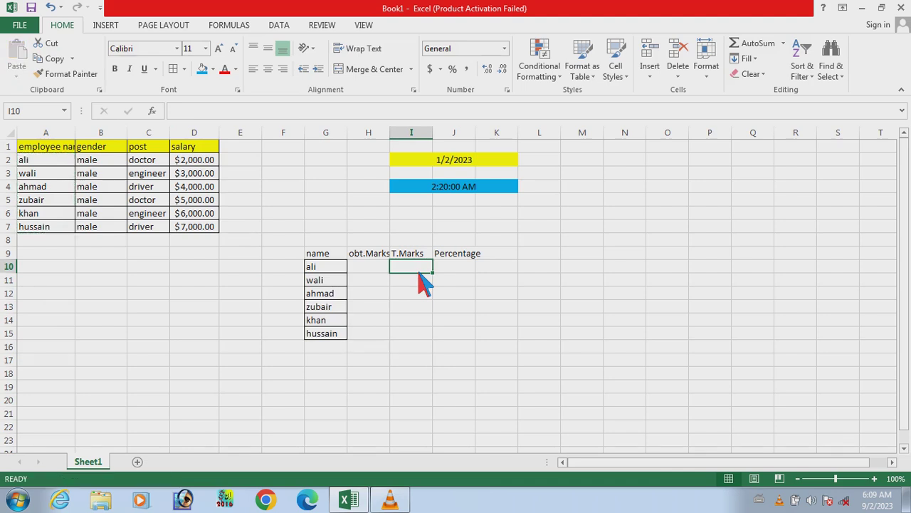
Enter 1100 total marks in I10 and fill it down to I15.
text(1100)
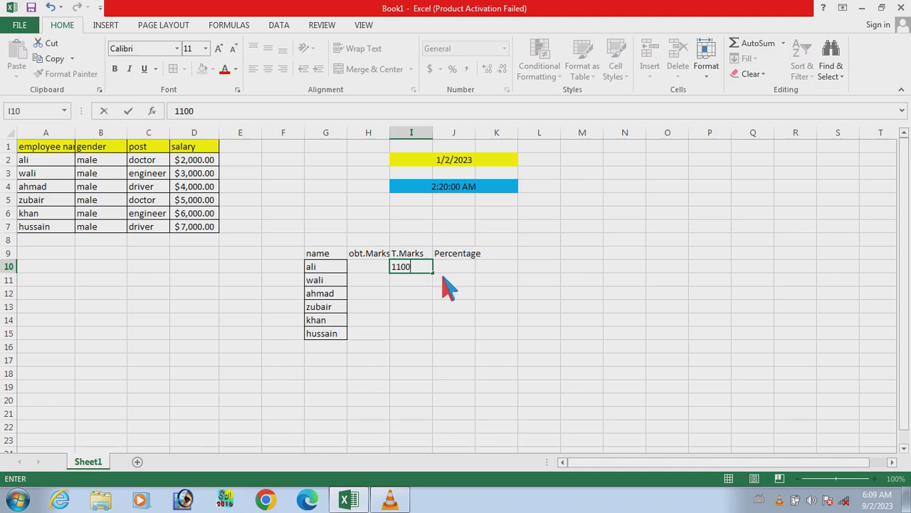
key(F2)
drag(433, 273, 441, 341)
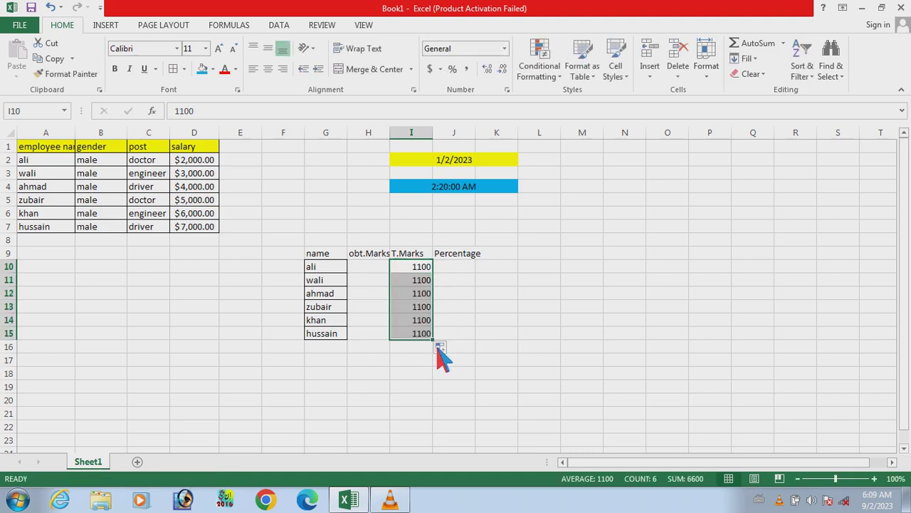
Enter obtained marks 900, 800, 700, 600, 500 and 400 in H10:H15.
click(385, 268)
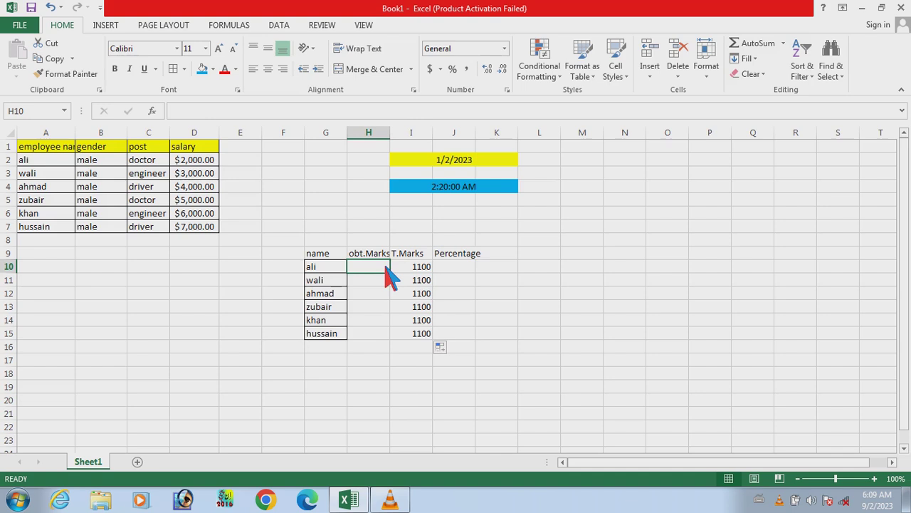
text(900)
key(Return)
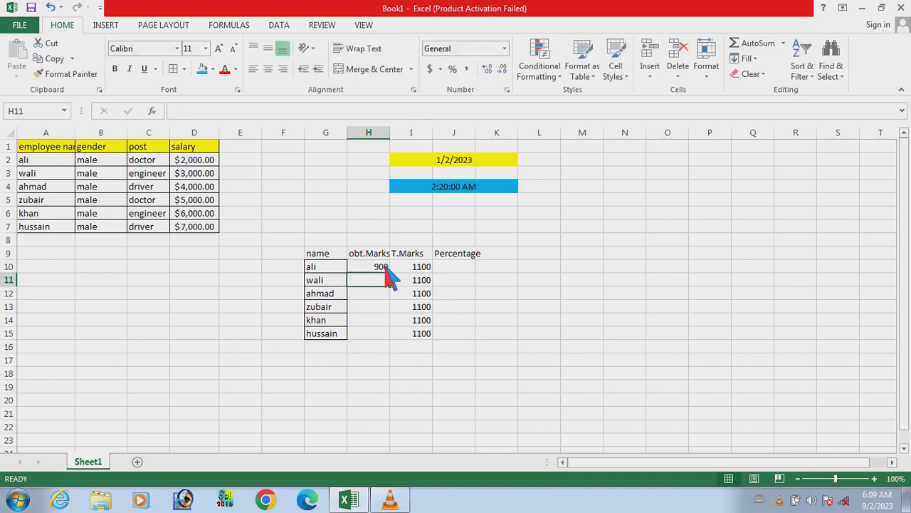
text(800)
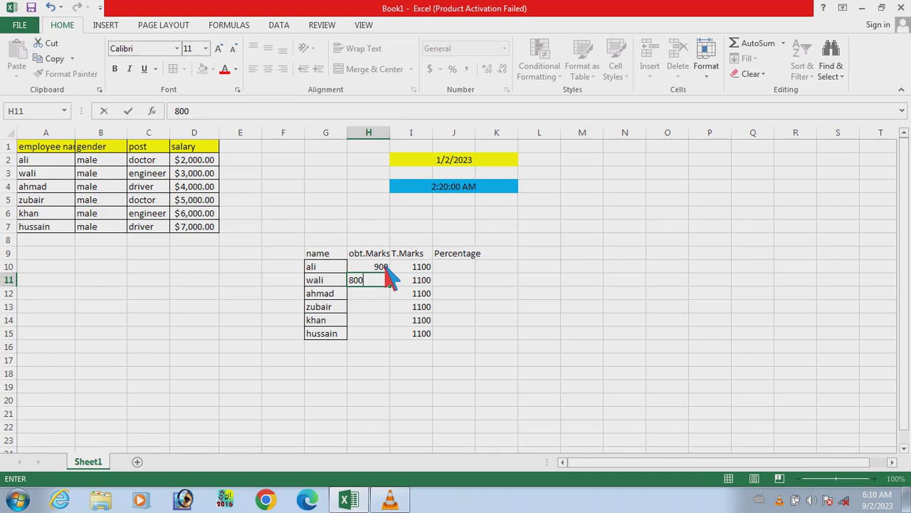
key(Return)
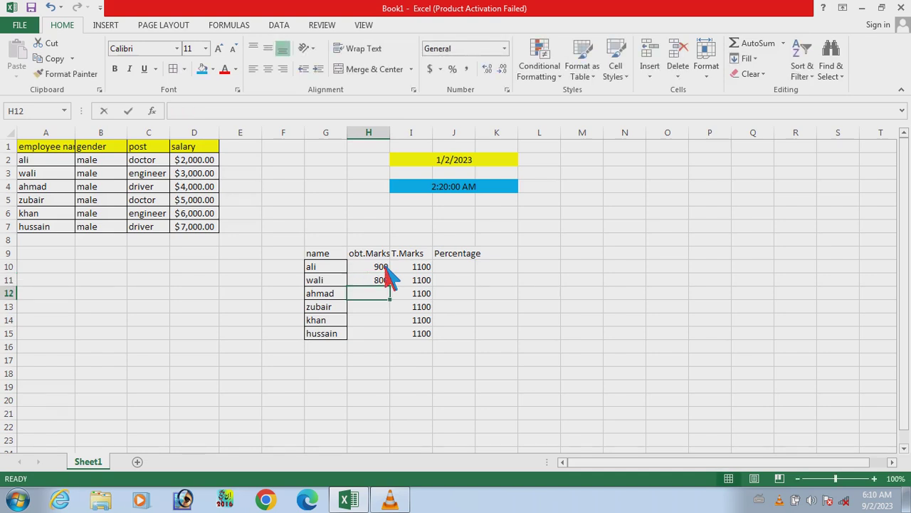
text(700)
key(Return)
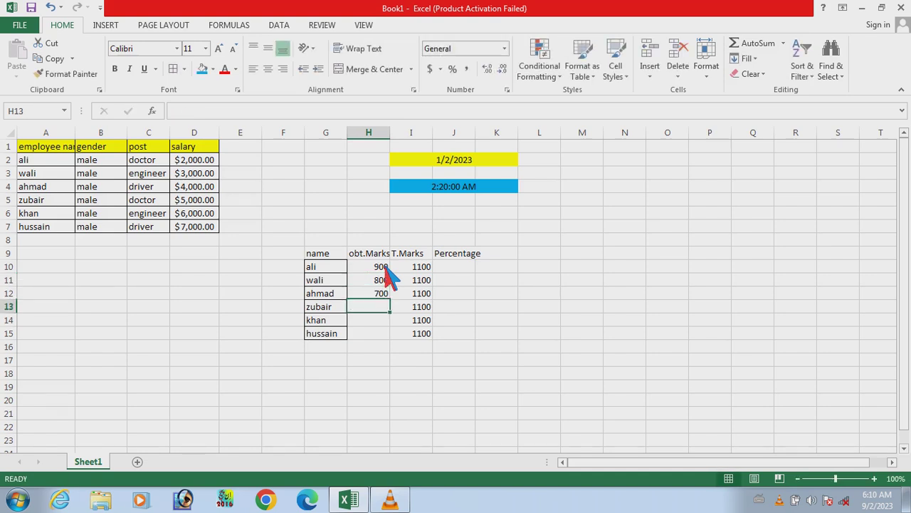
text(600)
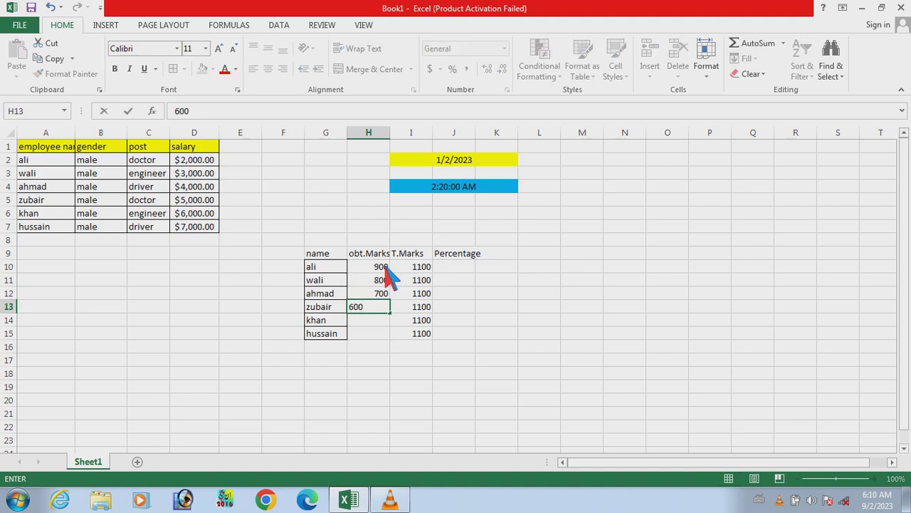
key(Return)
text(500)
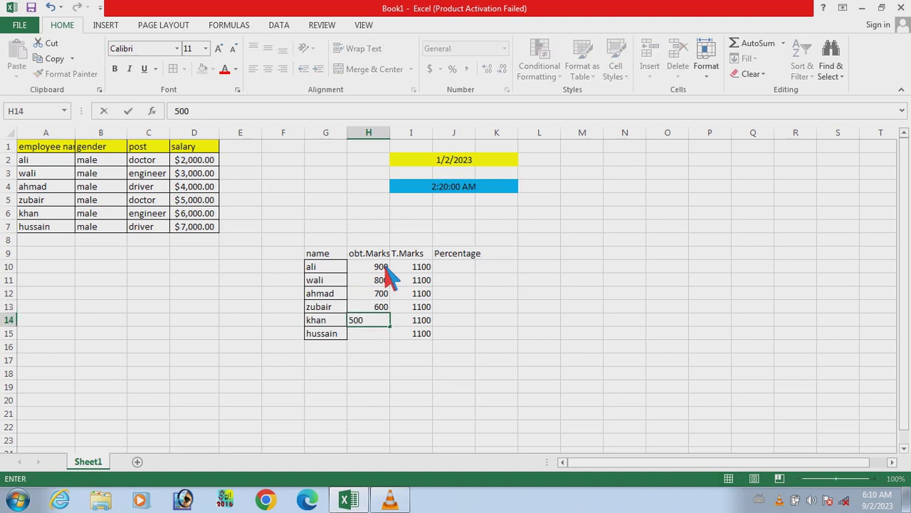
key(Return)
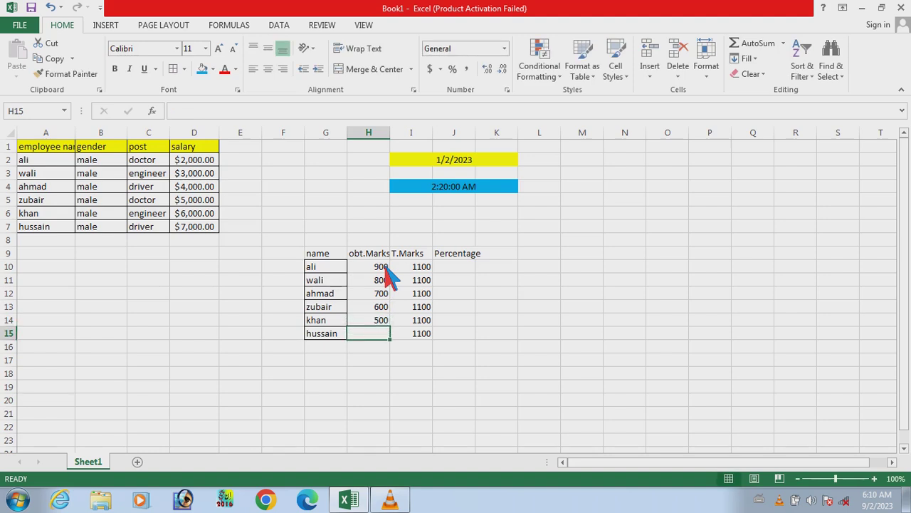
text(400)
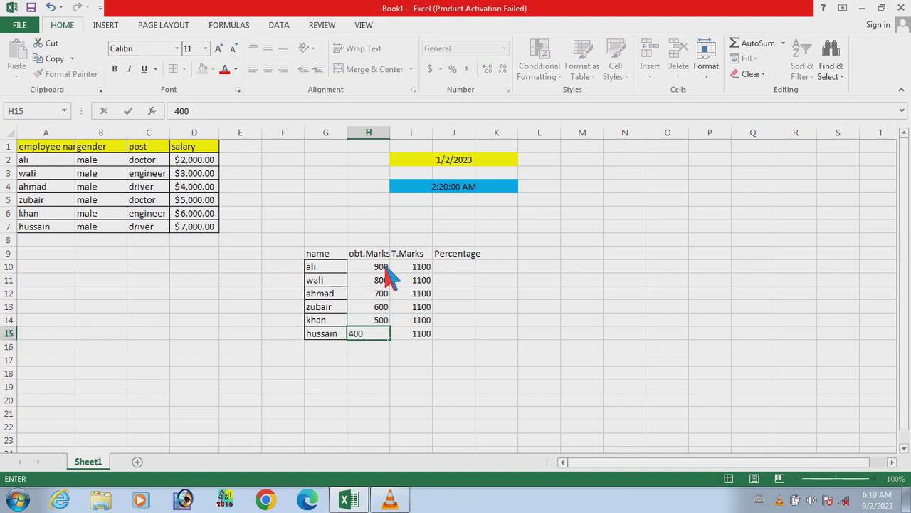
key(Return)
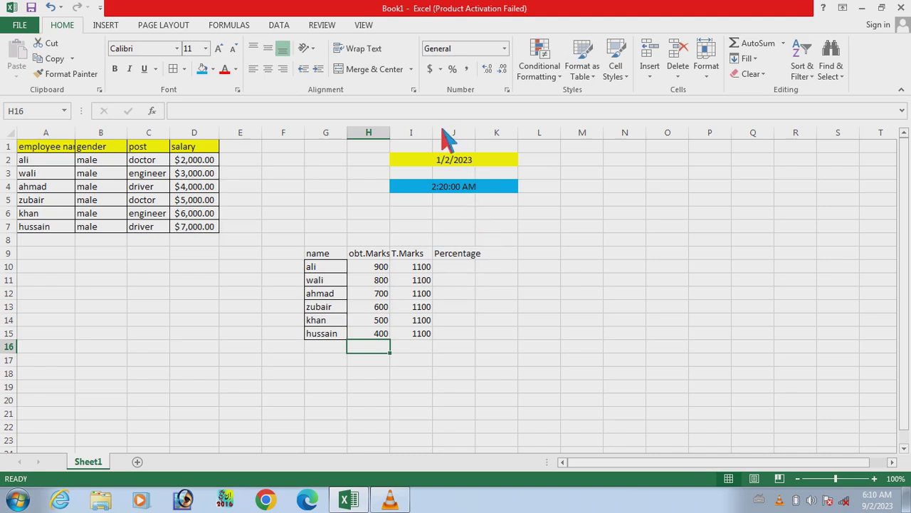
Widen columns H, I and J and apply All Borders to the marks table G9:J16.
drag(433, 133, 448, 133)
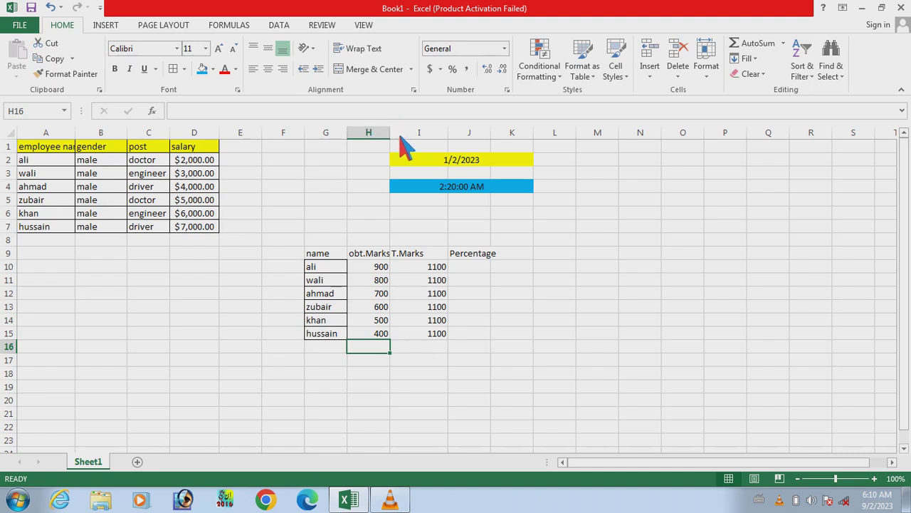
drag(399, 137, 416, 140)
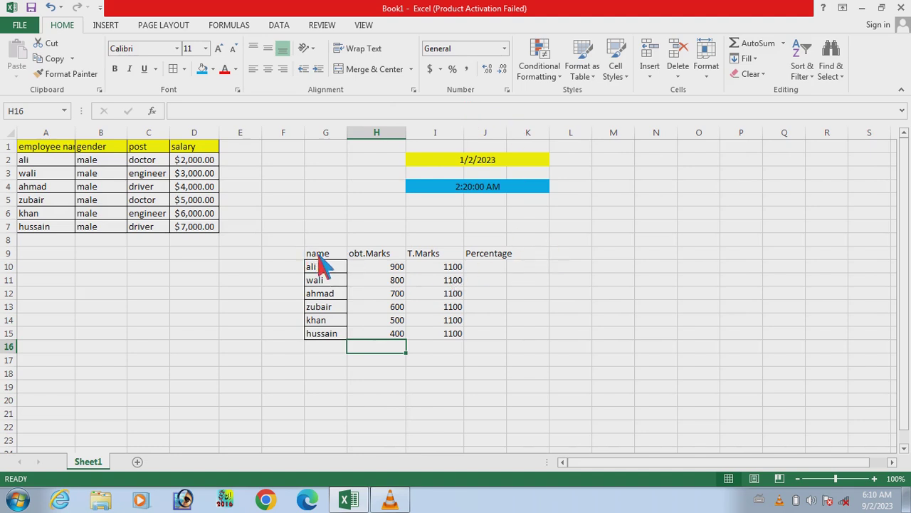
mouse_move(317, 254)
mouse_down()
mouse_move(485, 338)
mouse_move(497, 360)
mouse_up()
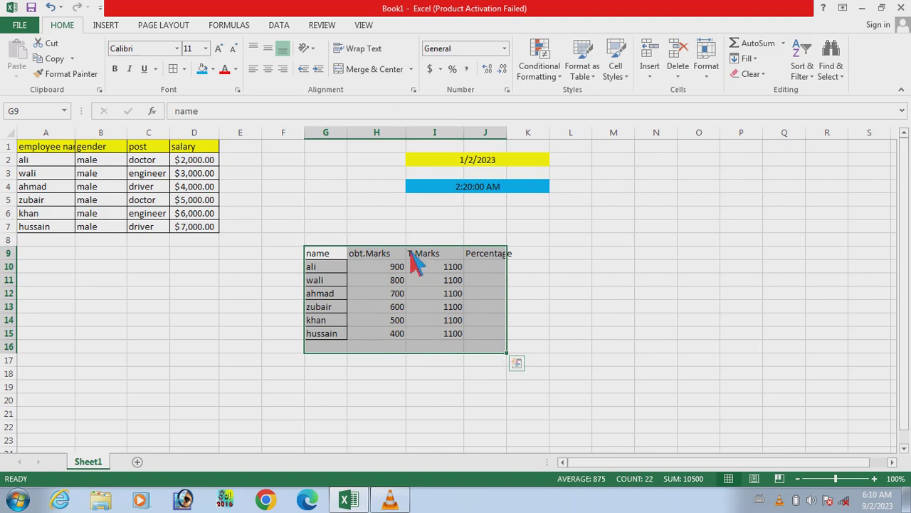
click(184, 69)
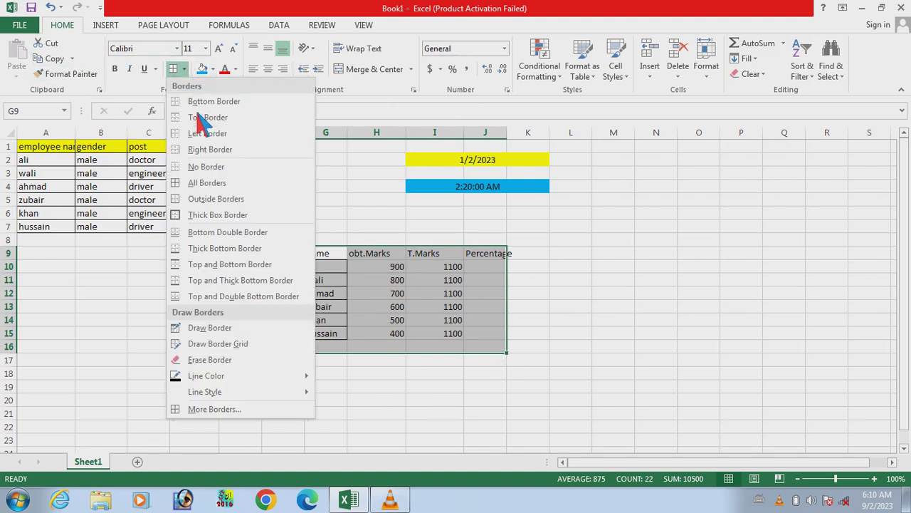
click(226, 188)
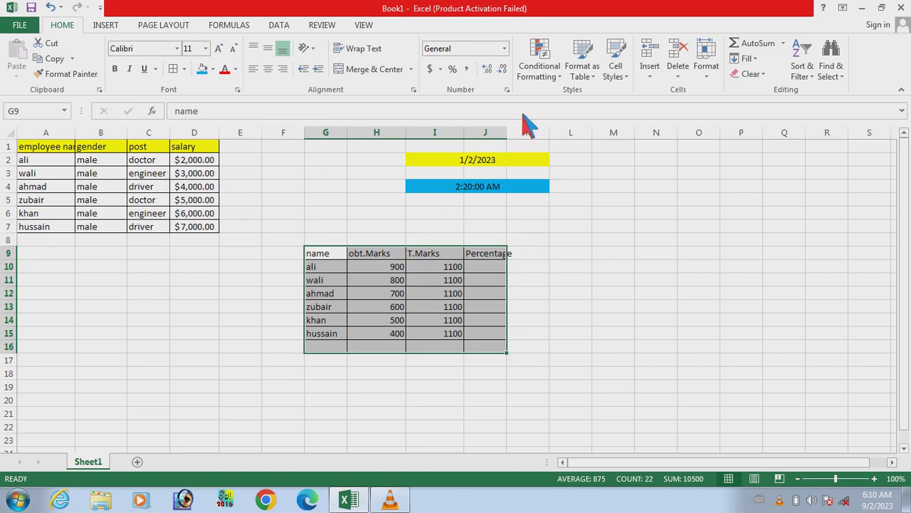
drag(519, 135, 525, 138)
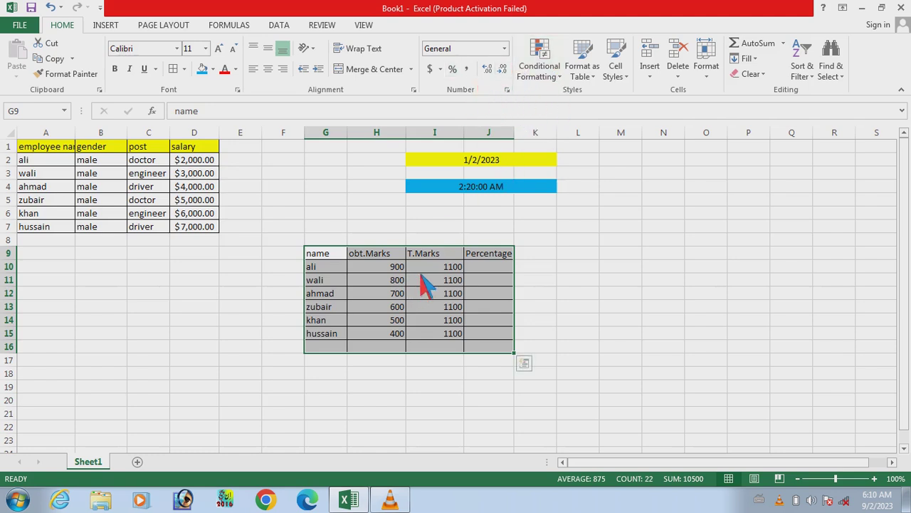
Enter the percentage formula =H10/I10*100 in J10.
click(503, 270)
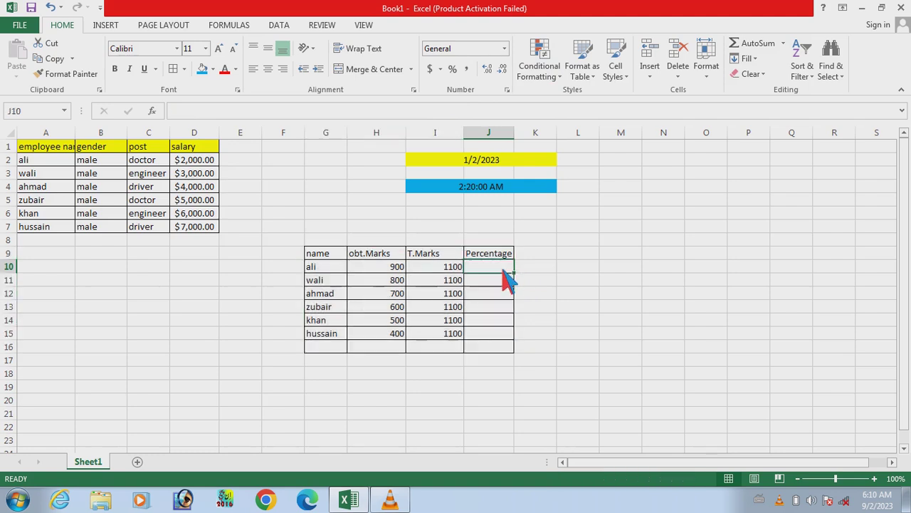
text(=)
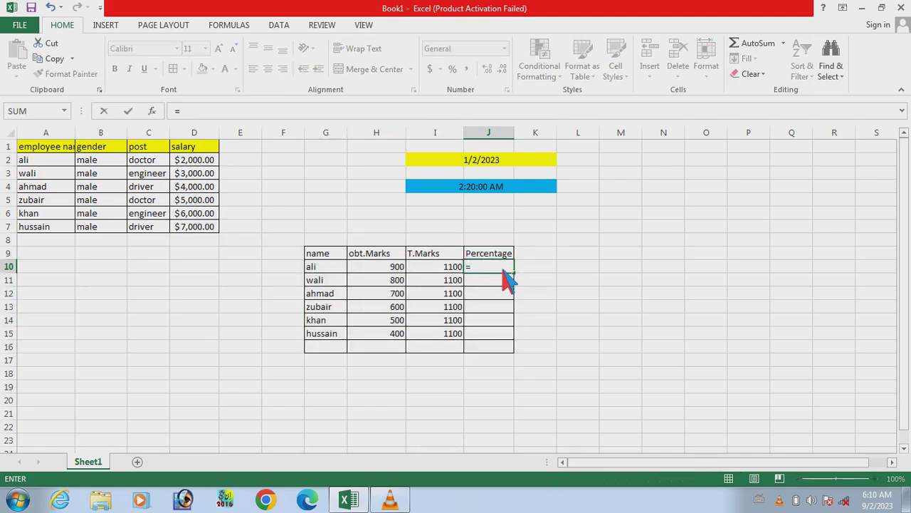
click(403, 271)
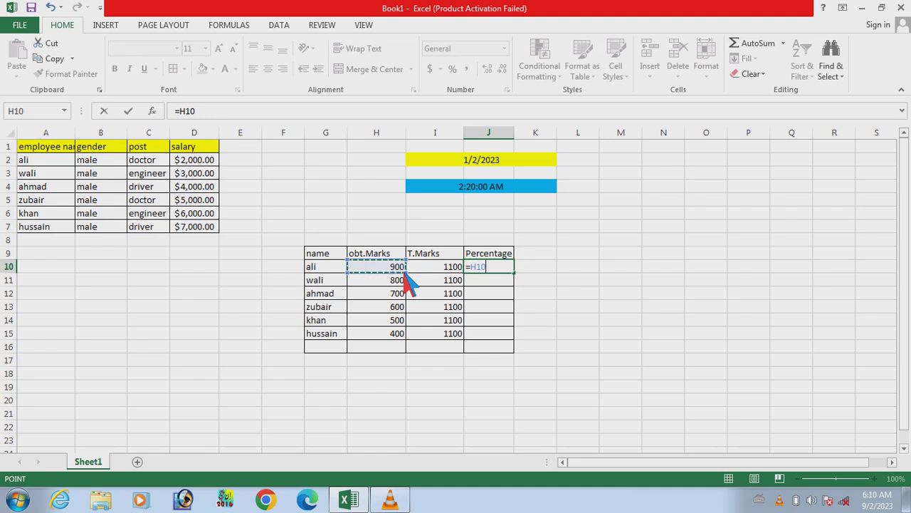
text(/)
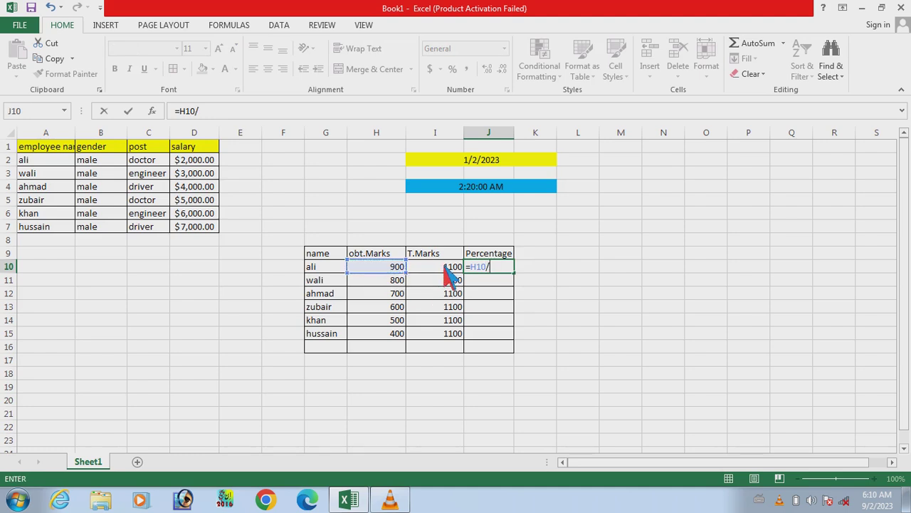
click(462, 270)
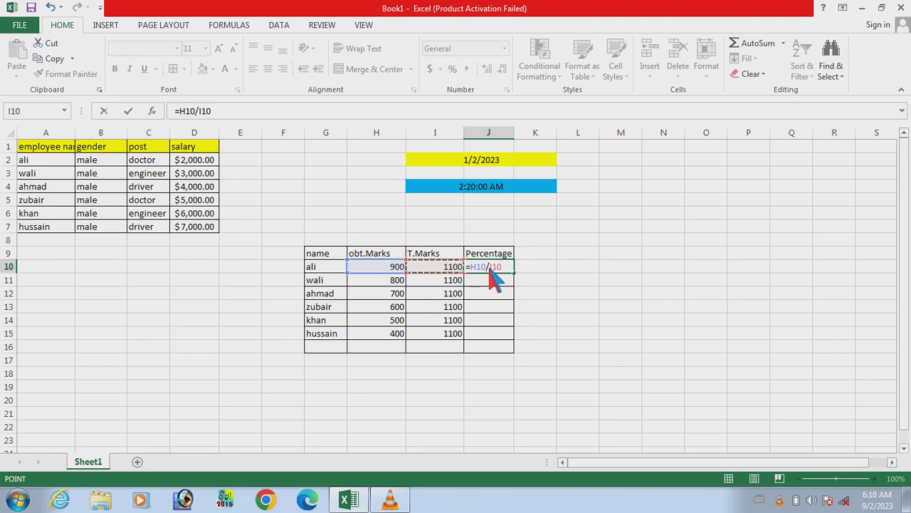
text(*)
key(Return)
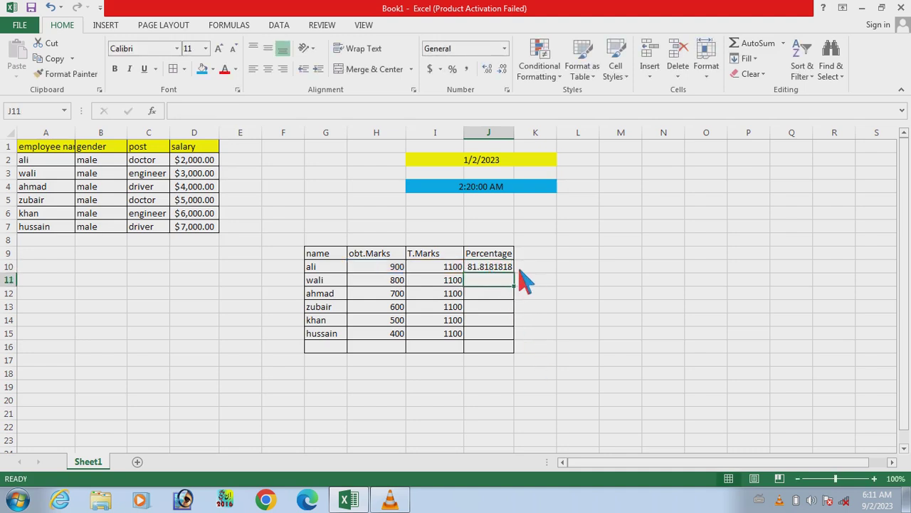
Fill the percentage formula from J10 down column J to row 16.
key(Up)
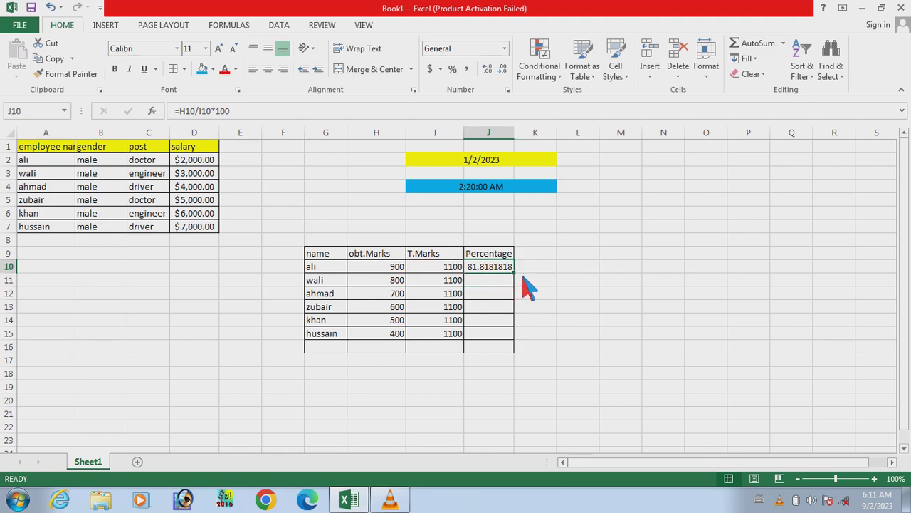
drag(523, 277, 532, 358)
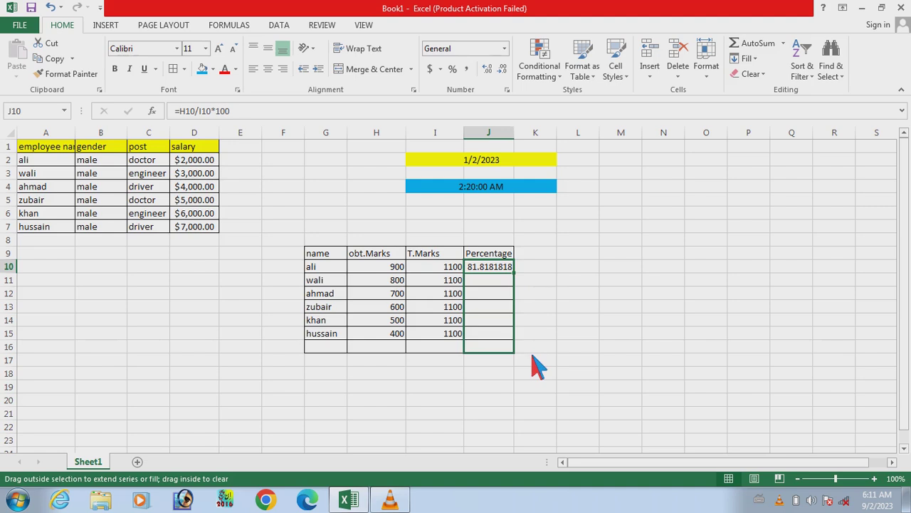
drag(533, 358, 533, 358)
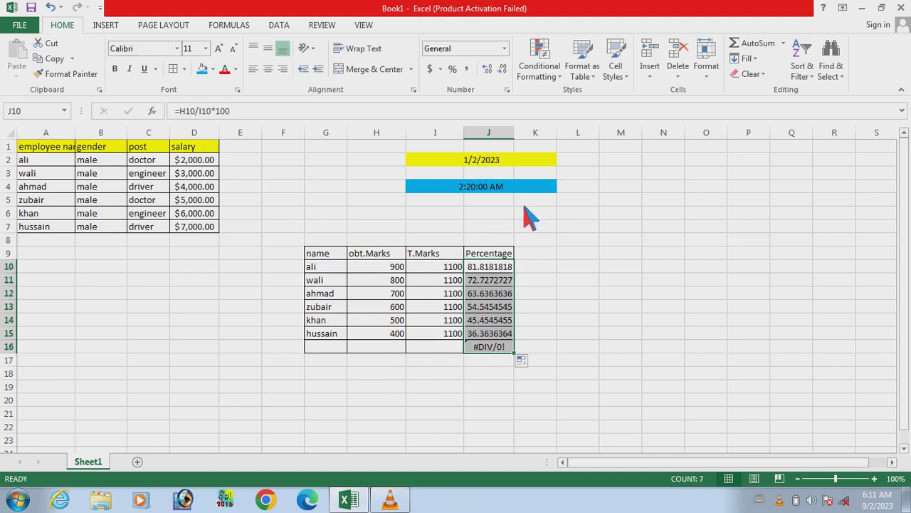
Reduce the decimal places shown in the Percentage column values.
click(516, 72)
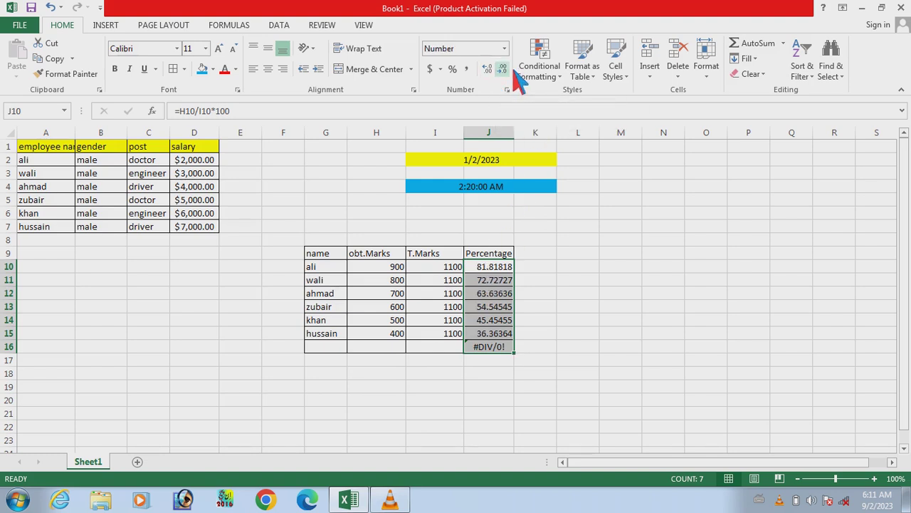
click(516, 71)
click(513, 71)
click(514, 70)
click(514, 70)
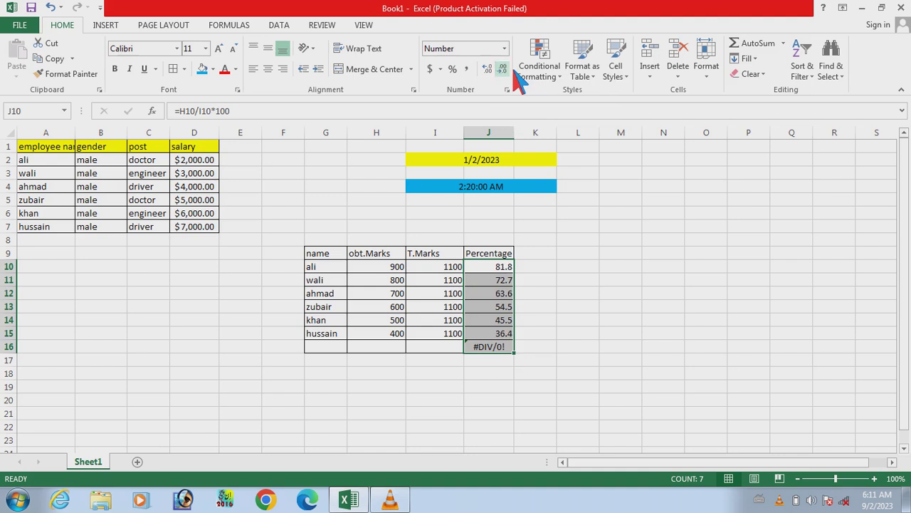
click(513, 70)
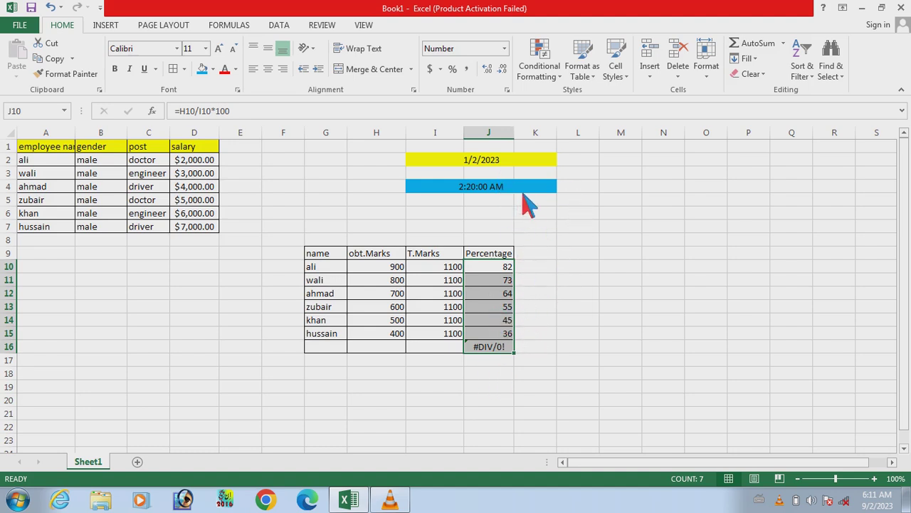
Apply Percentage format to J10:J15, showing 8181.82% down to 3636.36%.
click(504, 48)
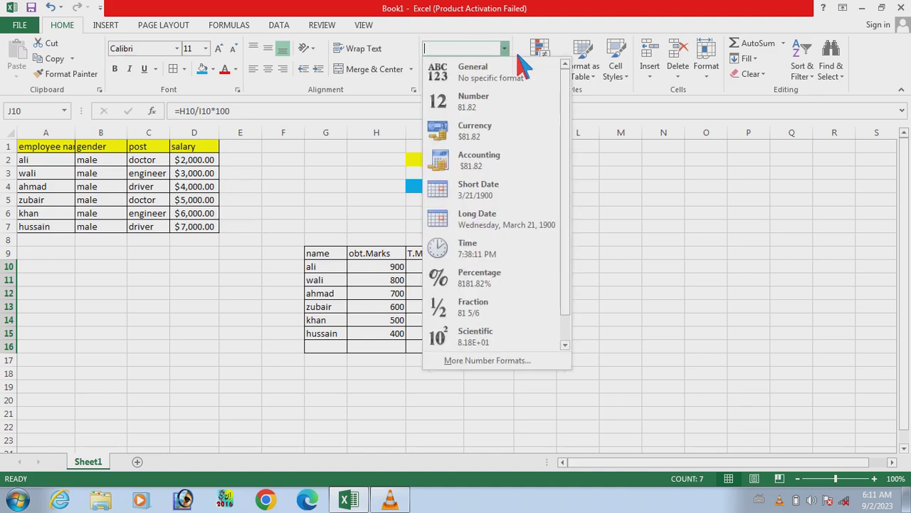
click(543, 295)
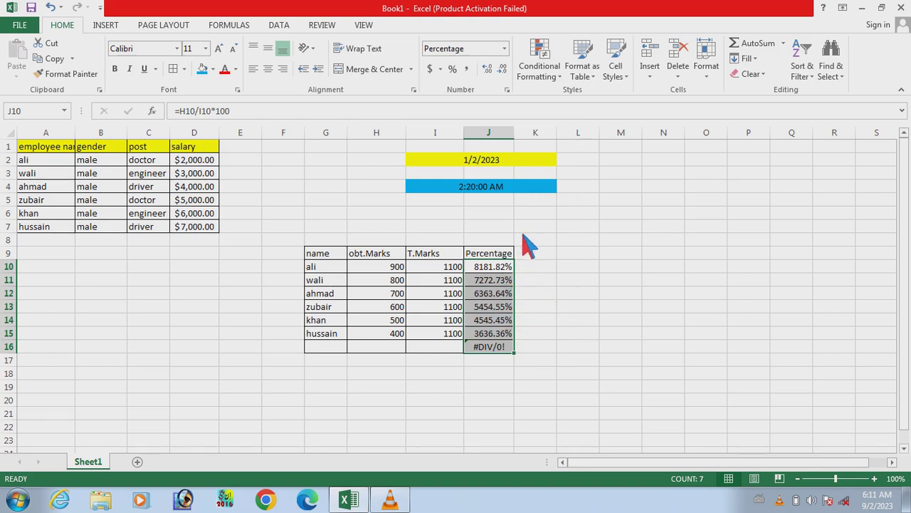
click(505, 48)
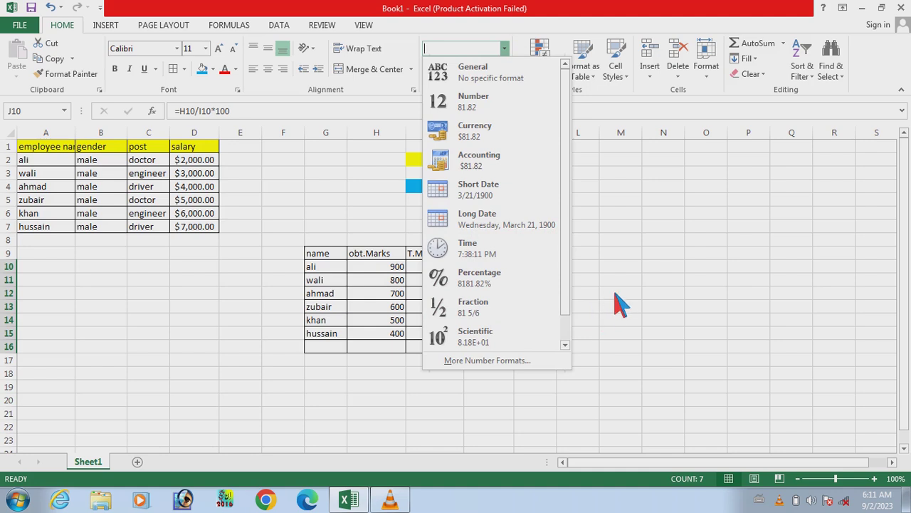
click(618, 238)
click(617, 191)
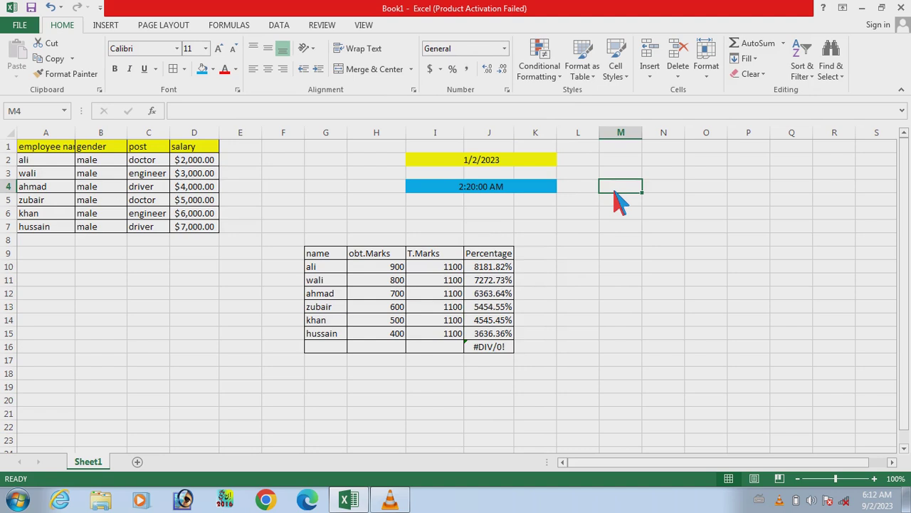
Enter 1/2 in M4 and 2/4 in M5, displayed as dates 2-Jan and 4-Feb.
text(`1)
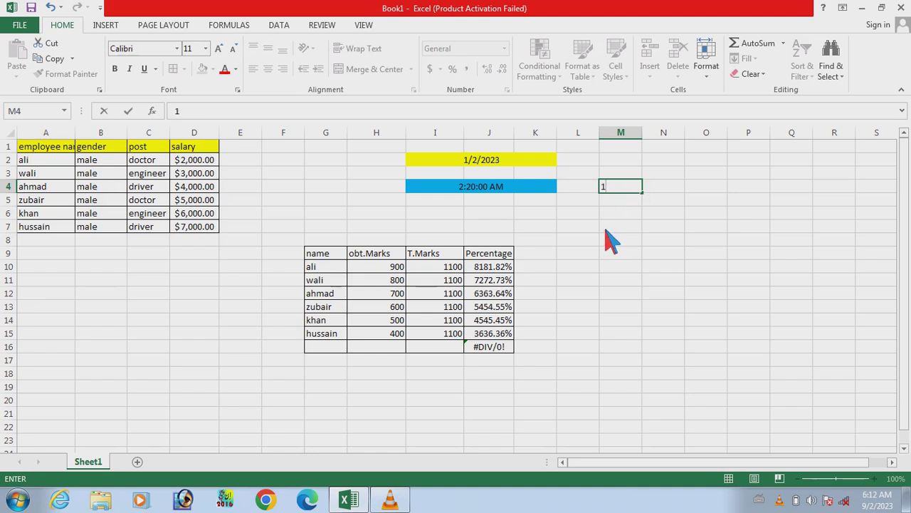
key(Return)
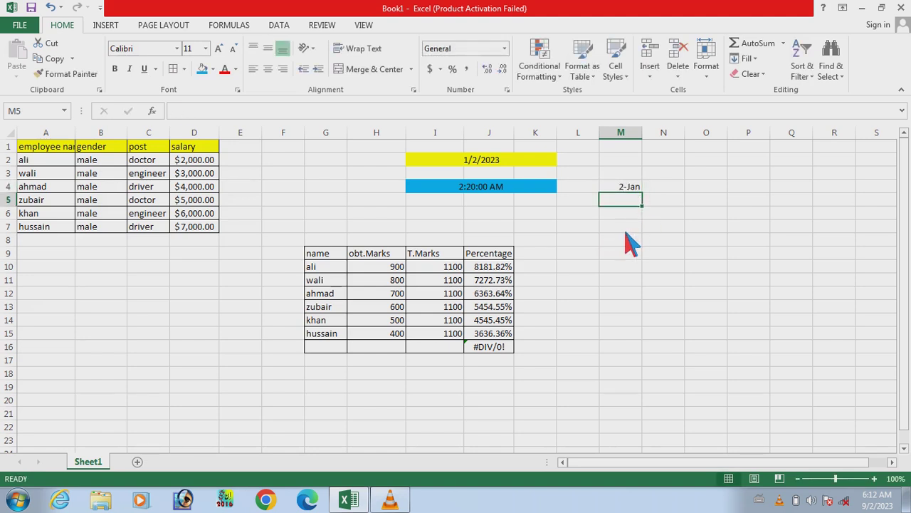
text(2/4)
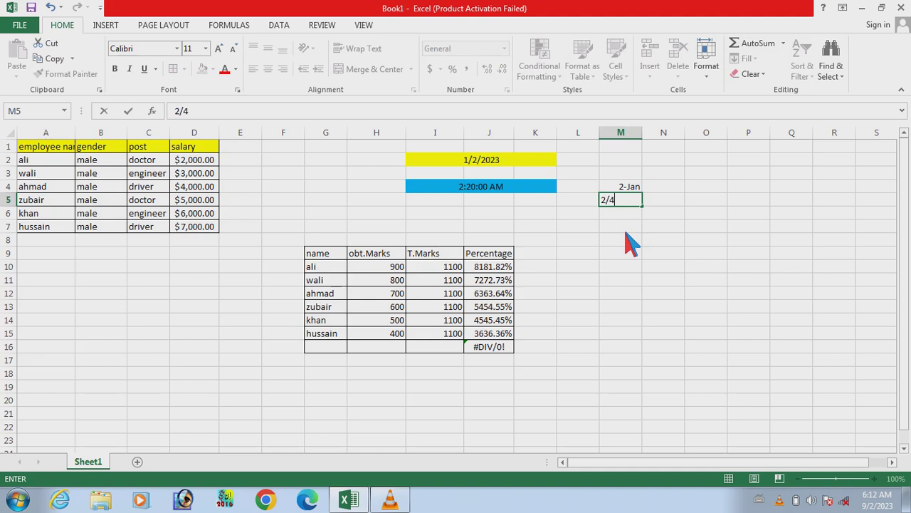
key(Return)
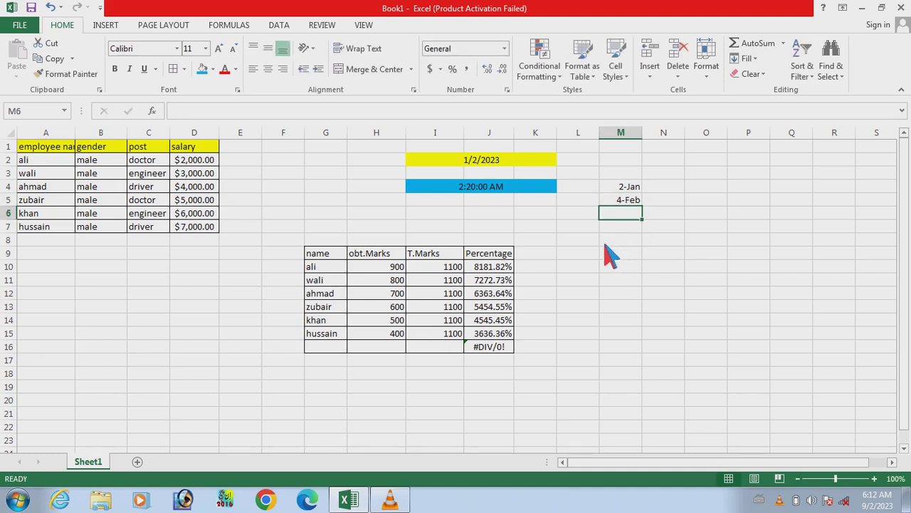
drag(590, 254, 598, 349)
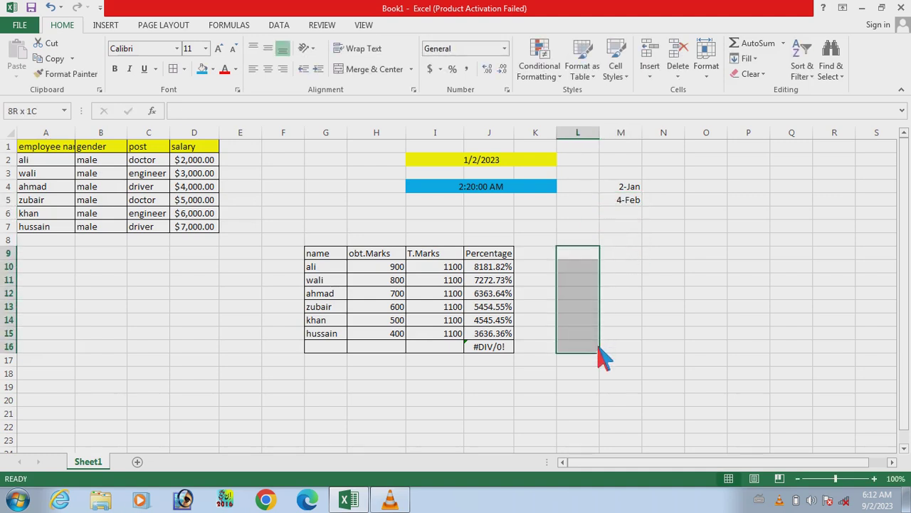
Format L9:L16 as Fraction, then enter 2/3 in L9 and 3/3 in L10.
click(505, 48)
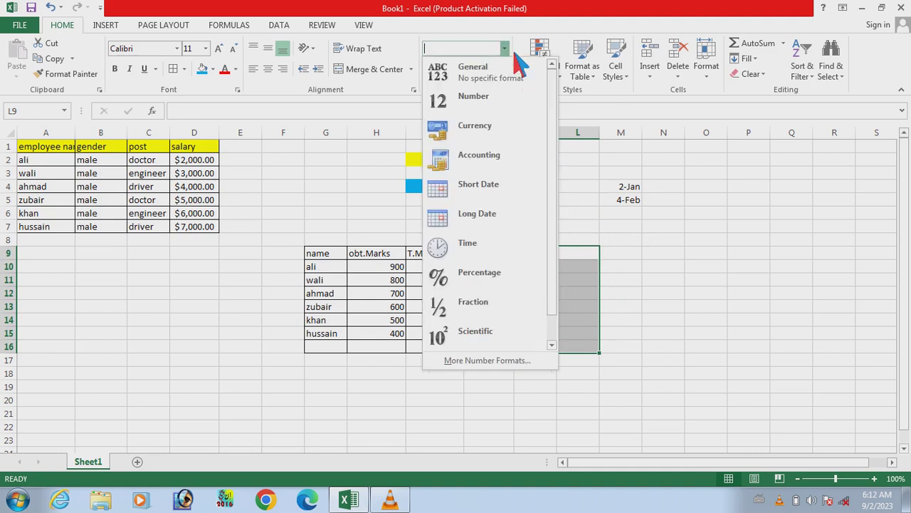
click(520, 313)
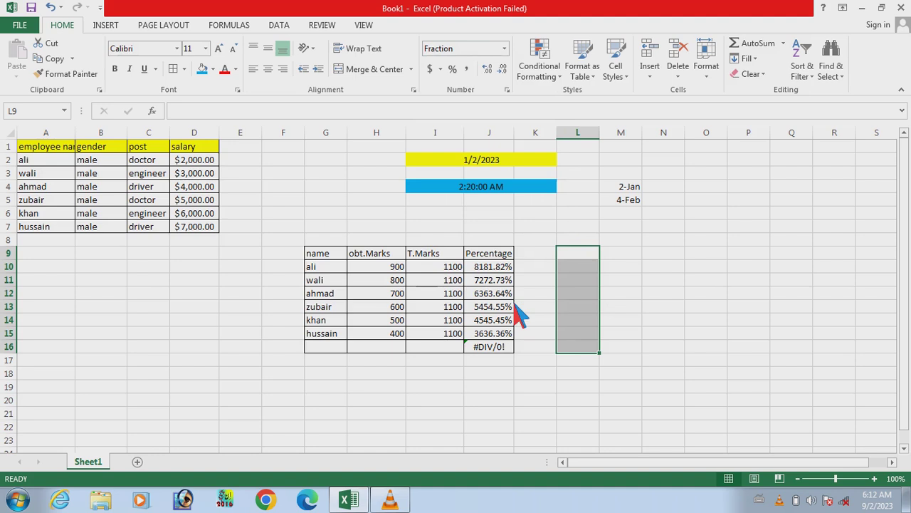
click(588, 269)
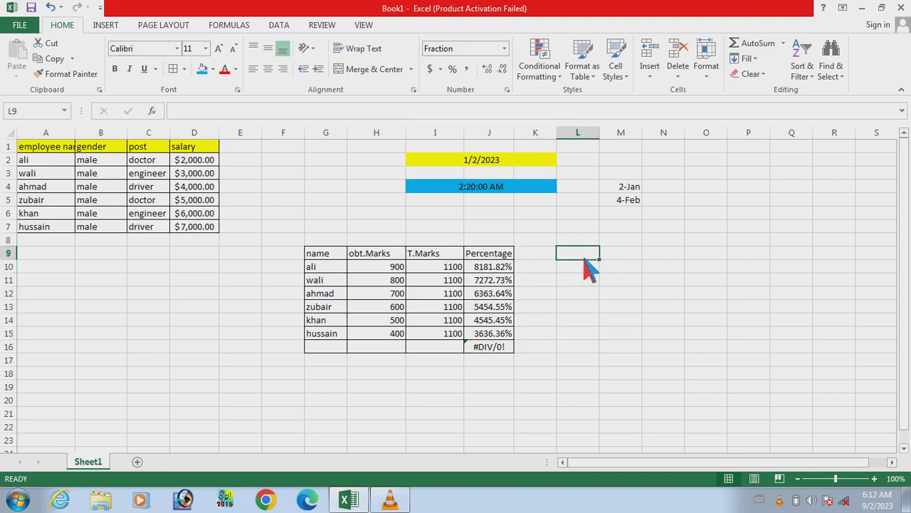
text(2/3)
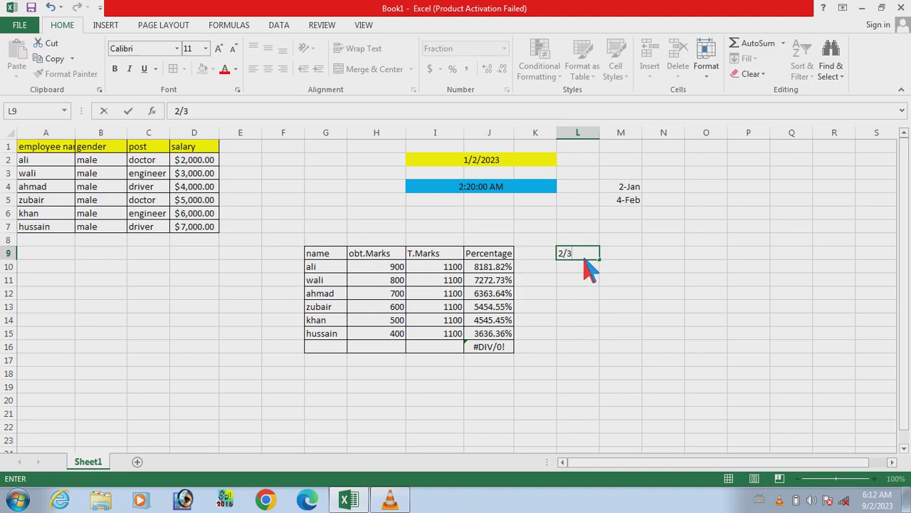
key(Return)
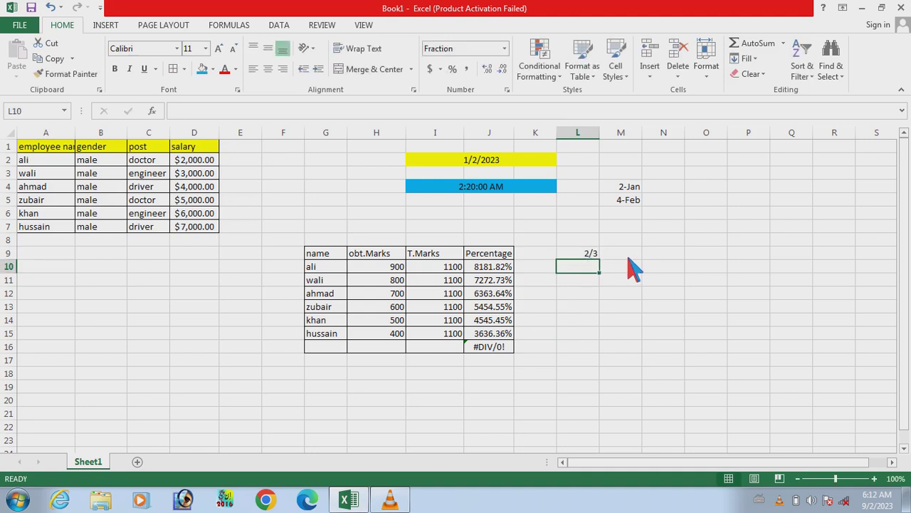
text(3/3)
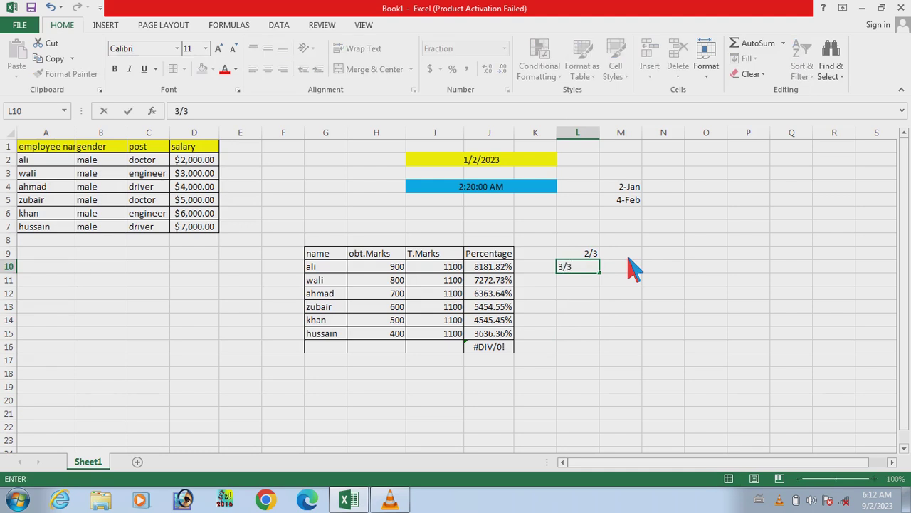
key(Return)
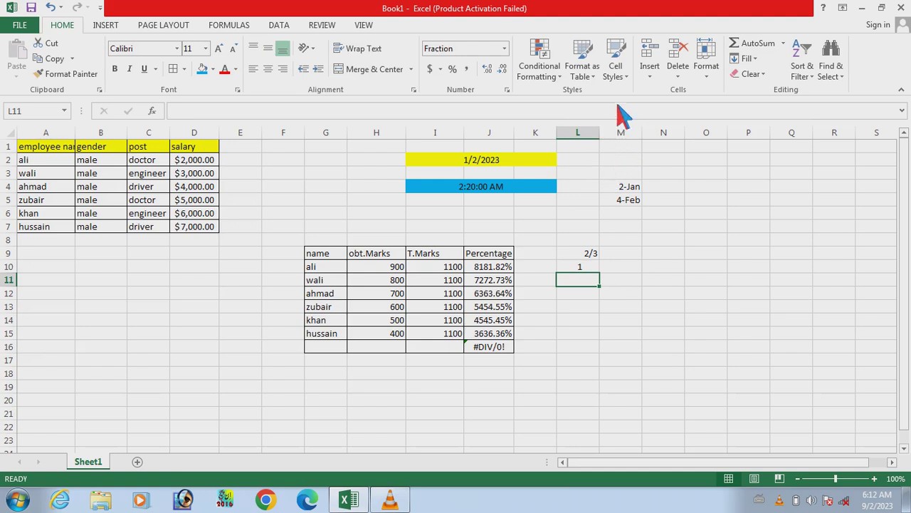
click(504, 48)
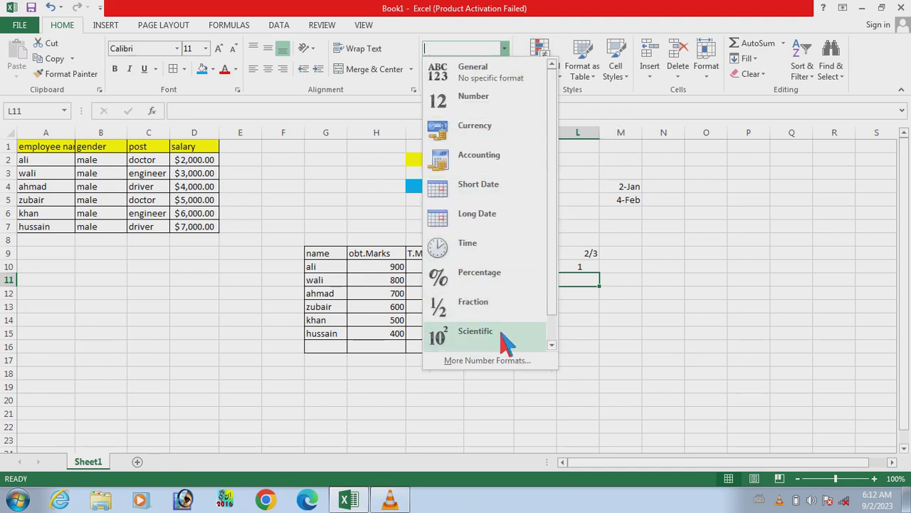
key(Escape)
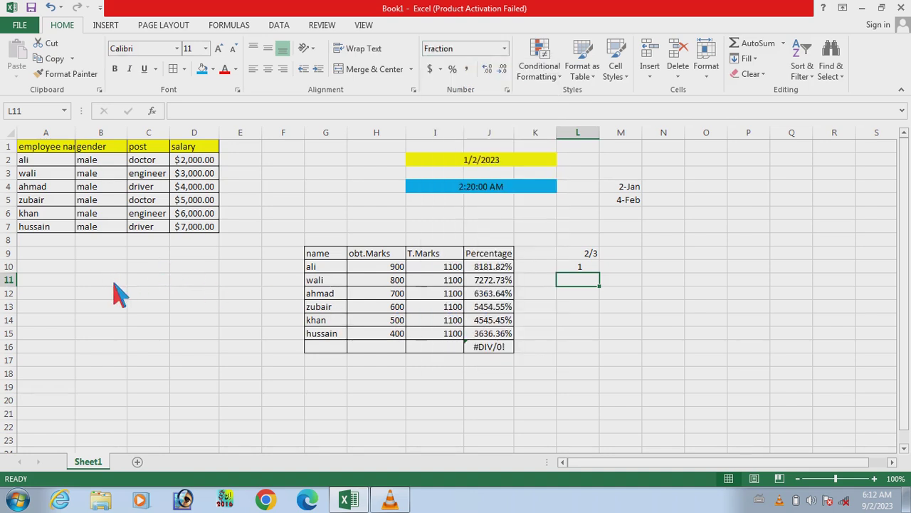
Enter 1000 in B11 and display it in Scientific format as 1.00E+03.
click(117, 292)
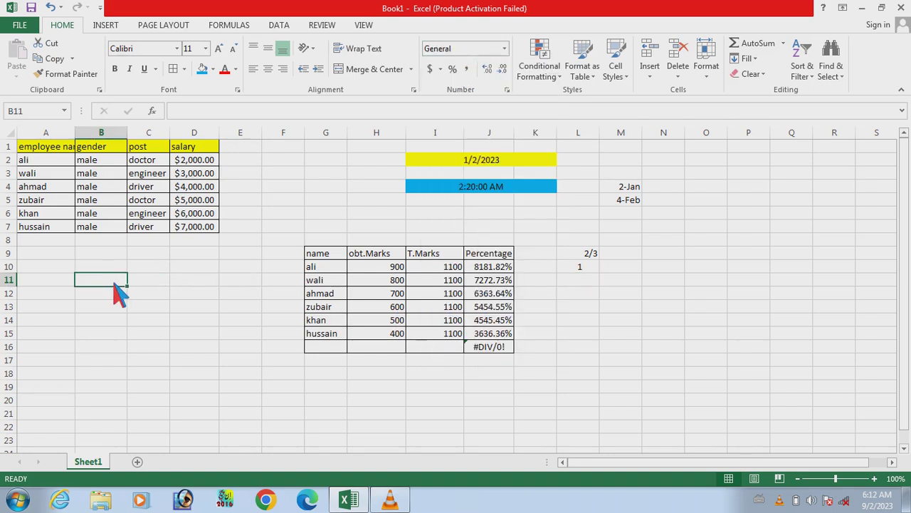
text(1000)
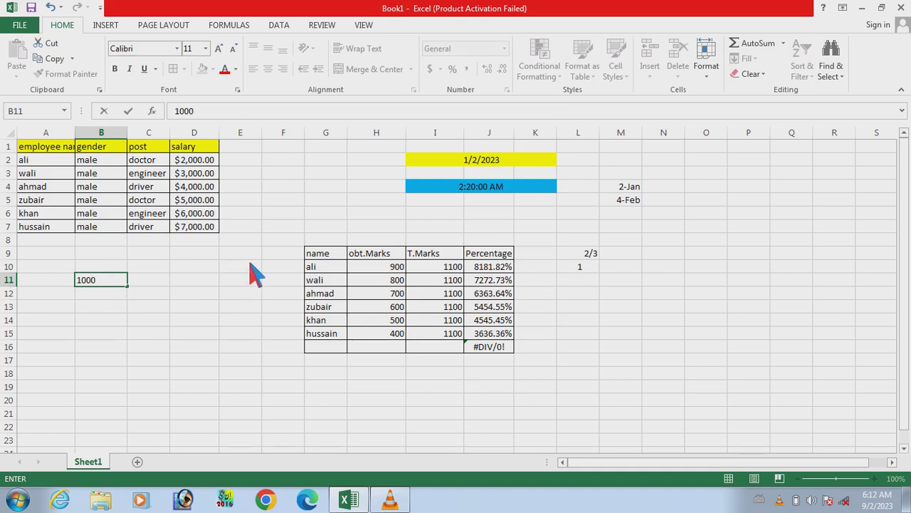
click(283, 242)
drag(210, 282, 133, 285)
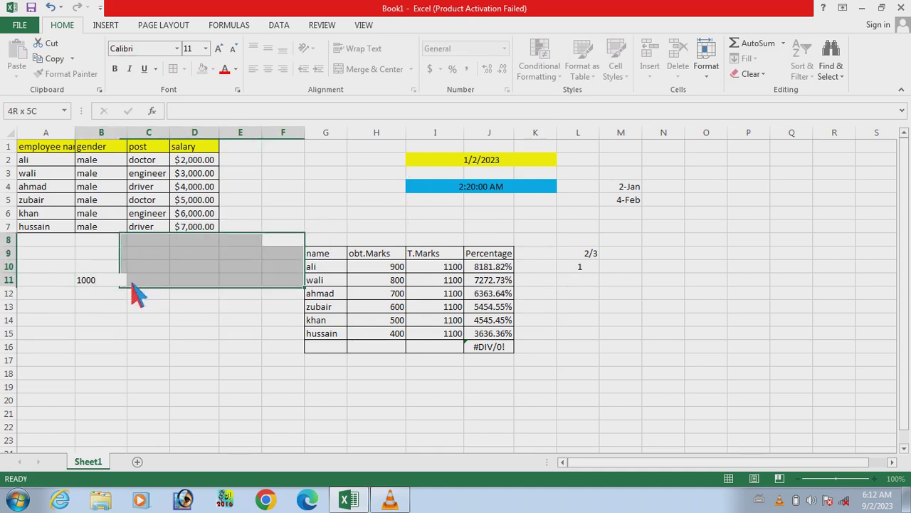
click(125, 282)
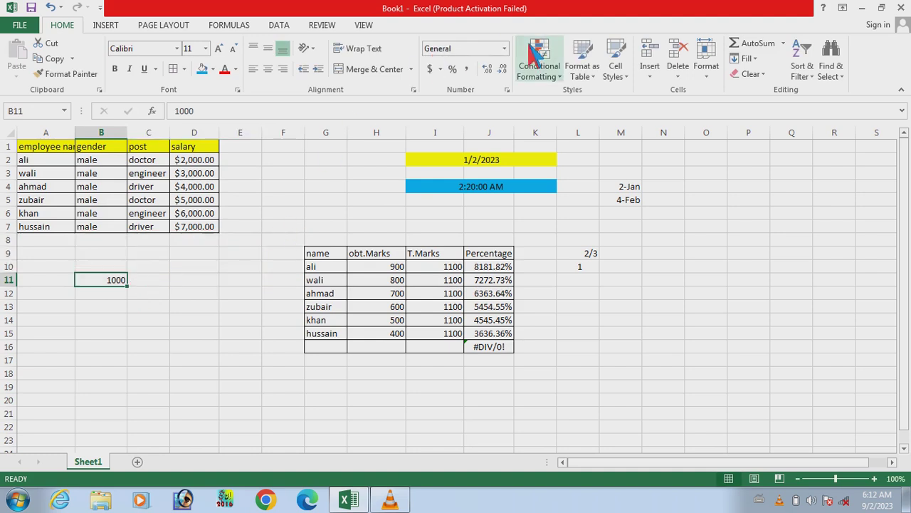
click(504, 48)
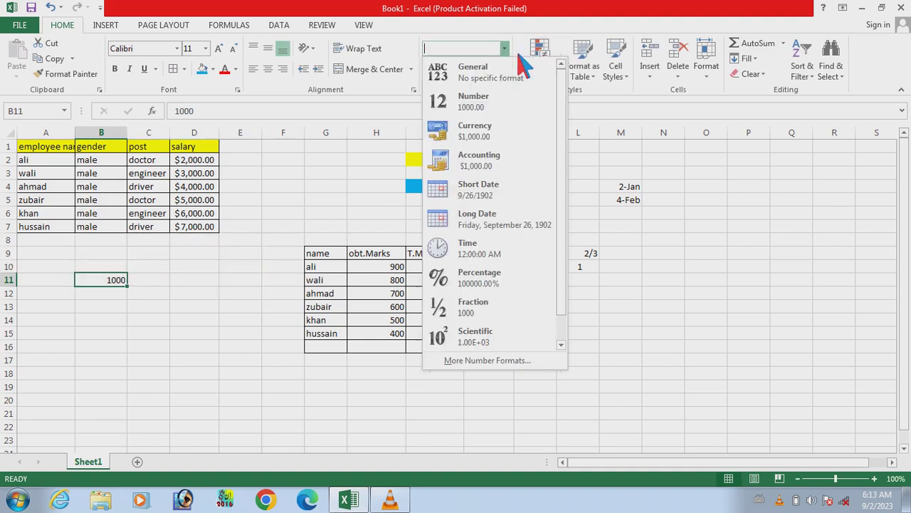
click(527, 348)
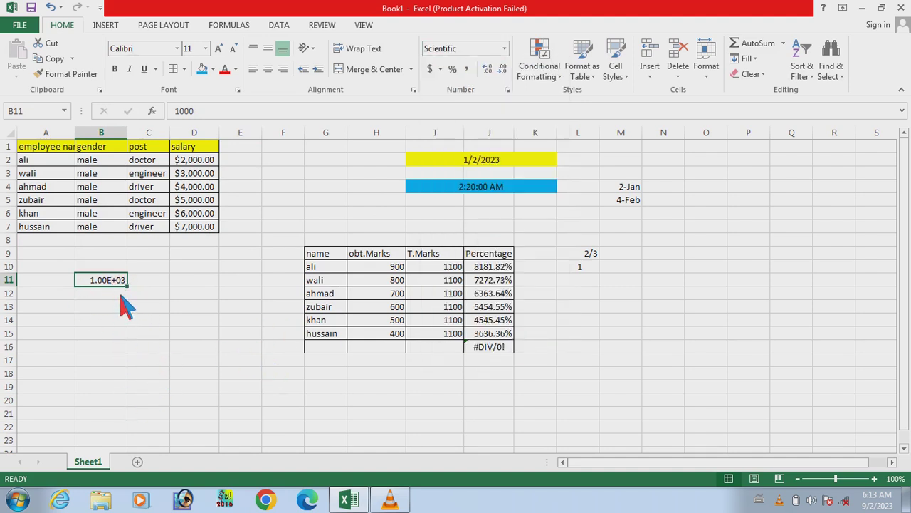
Change B11's number format to Text so 1000 is stored as text.
click(504, 48)
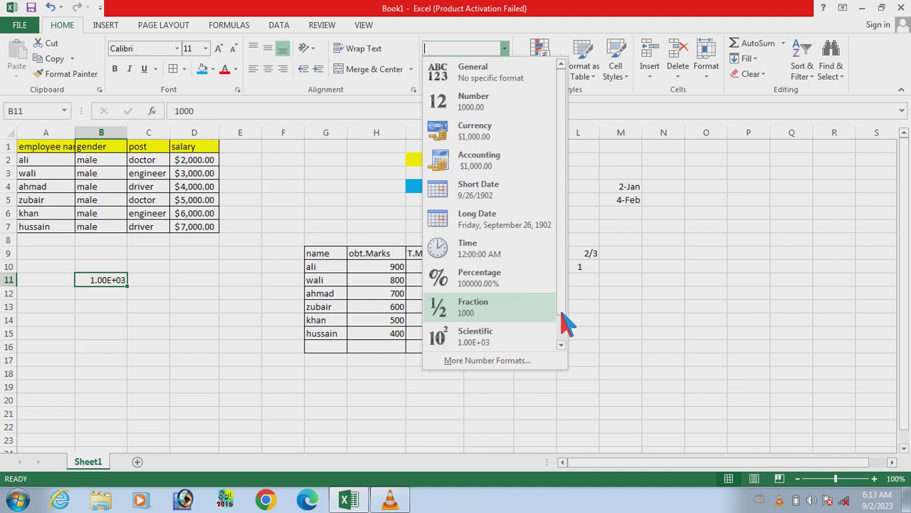
scroll(570, 311, down, 1)
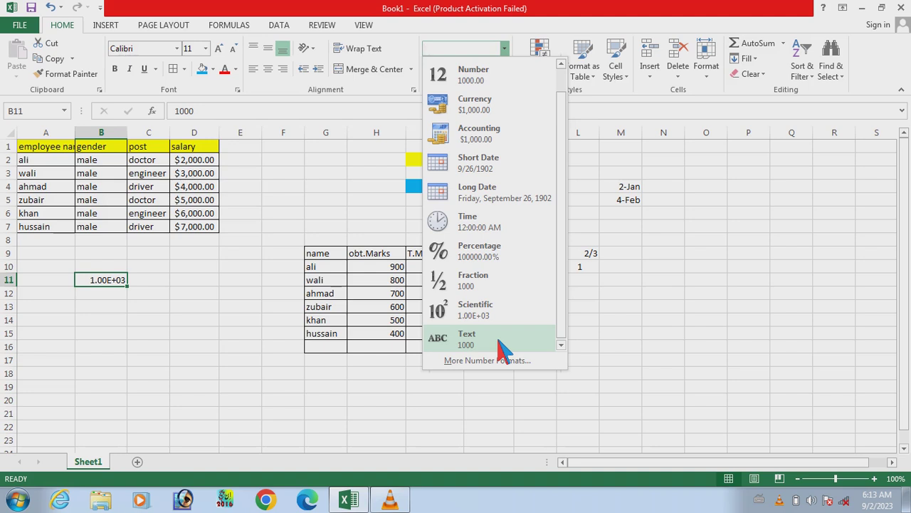
click(470, 339)
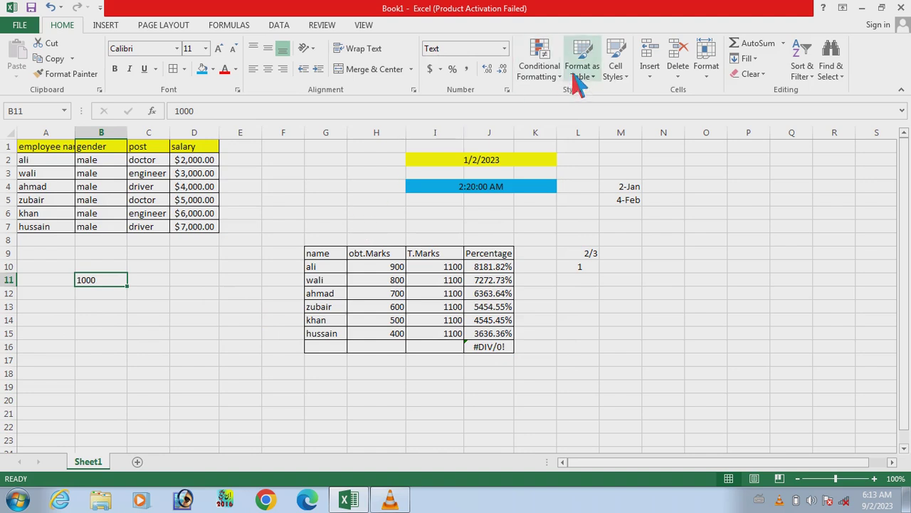
click(505, 49)
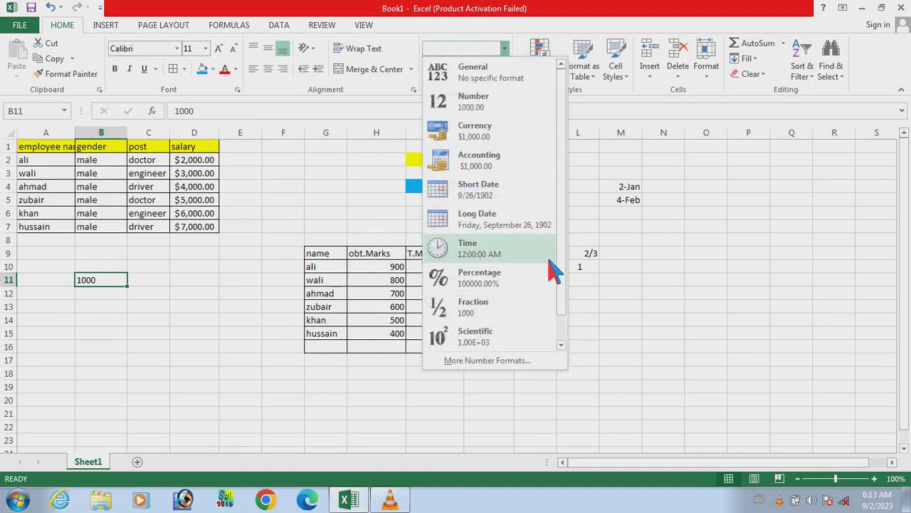
click(656, 322)
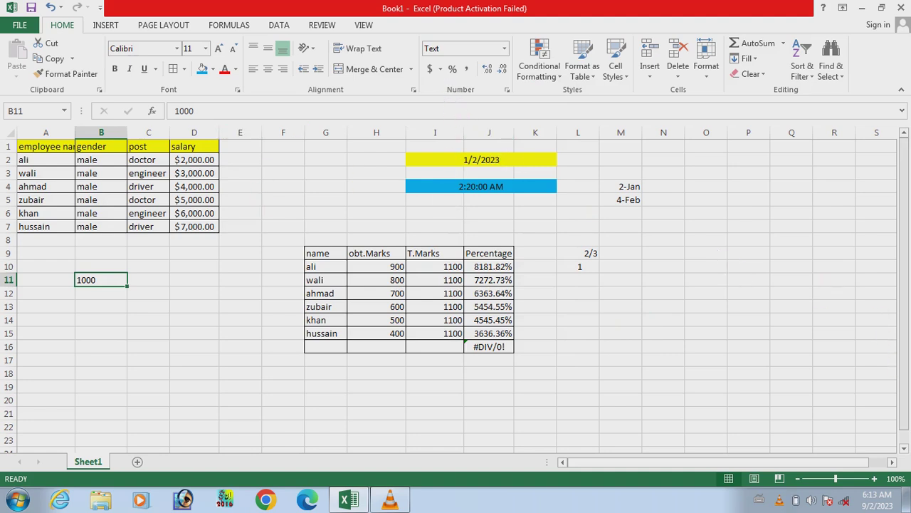
Switch salaries D2:D7 to € Euro accounting format after briefly trying £ English (UK).
drag(905, 342, 904, 342)
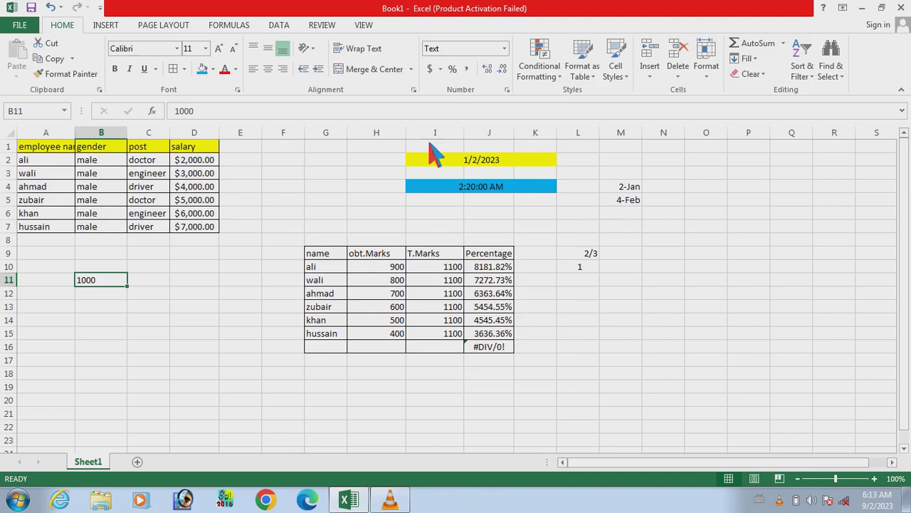
drag(200, 166, 213, 226)
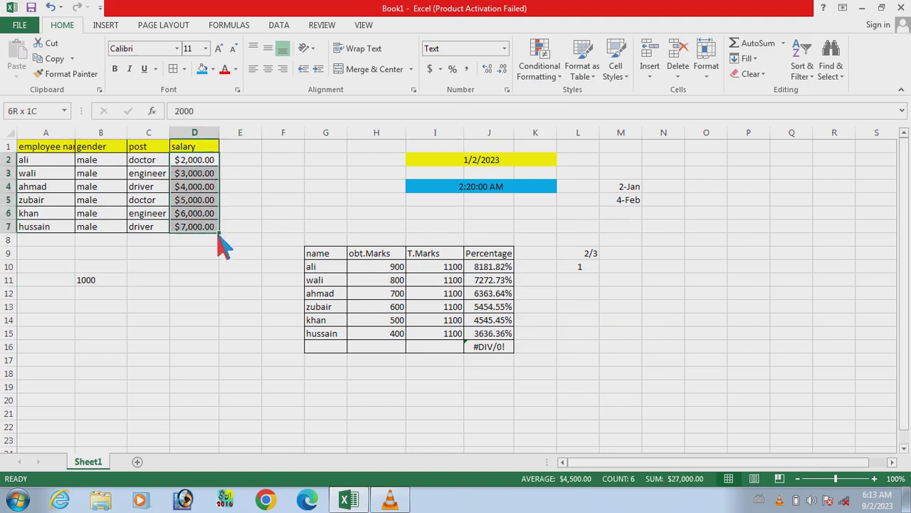
click(441, 69)
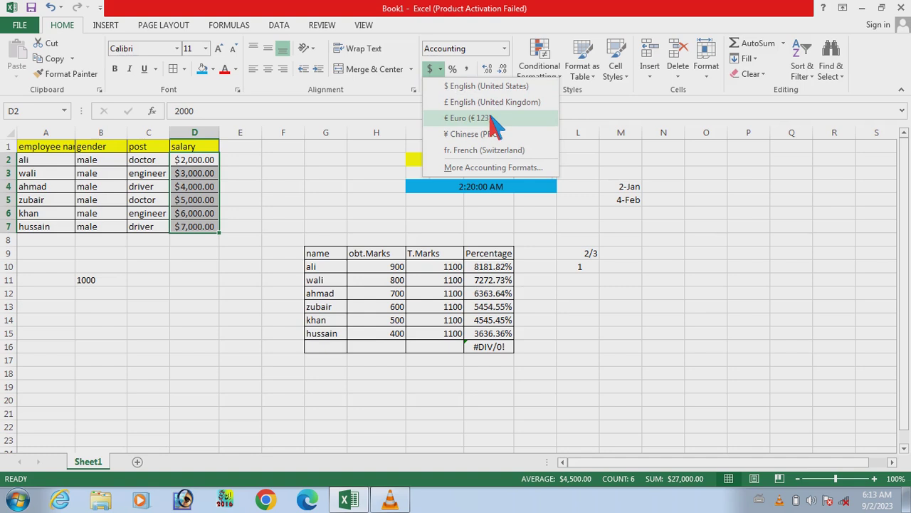
click(492, 107)
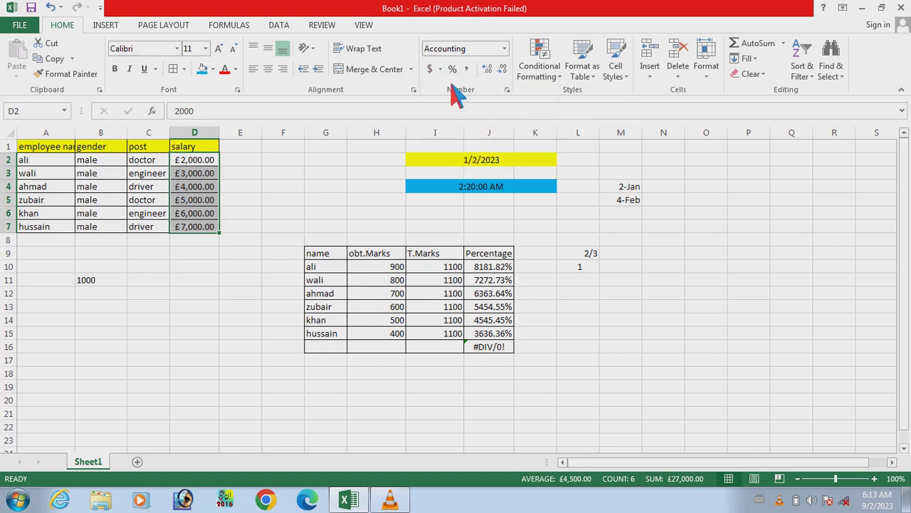
click(440, 69)
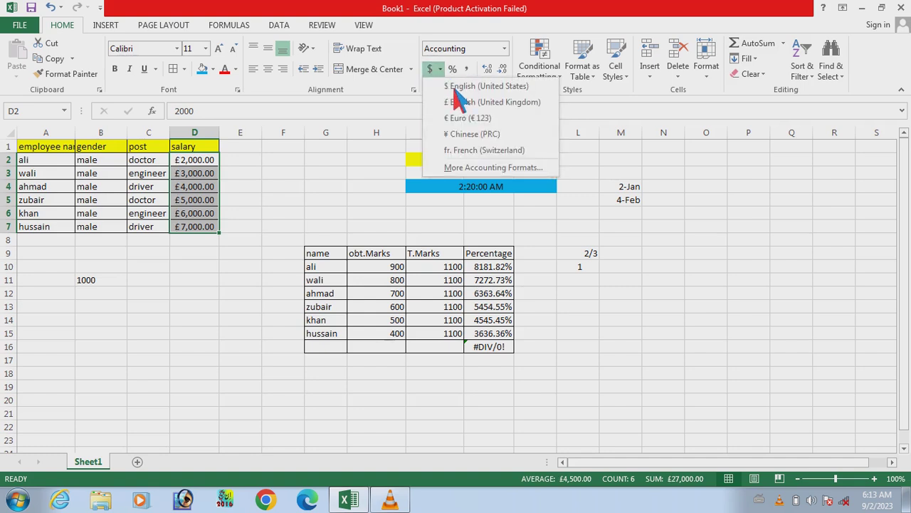
click(477, 118)
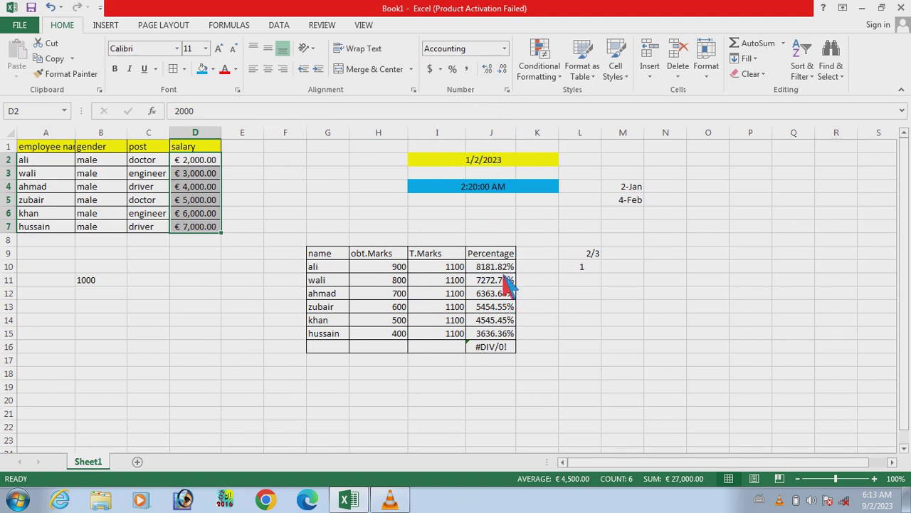
drag(499, 268, 499, 333)
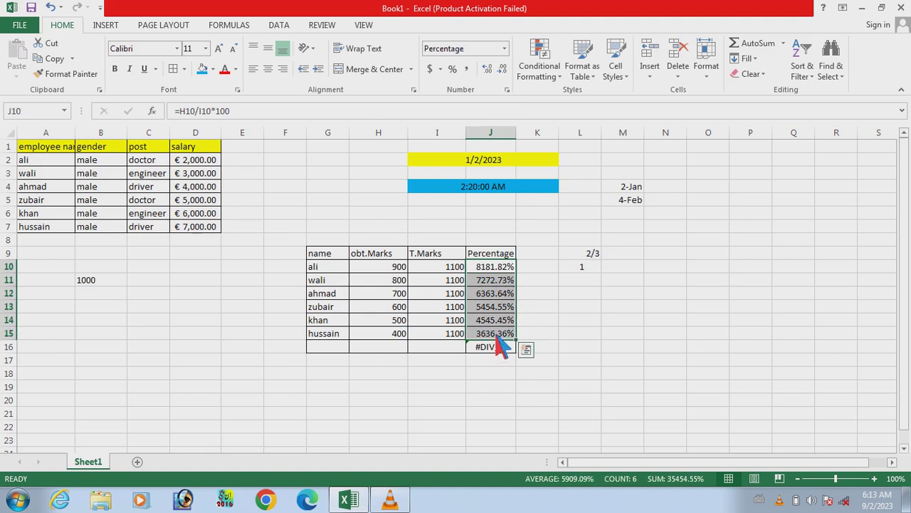
click(502, 69)
click(502, 69)
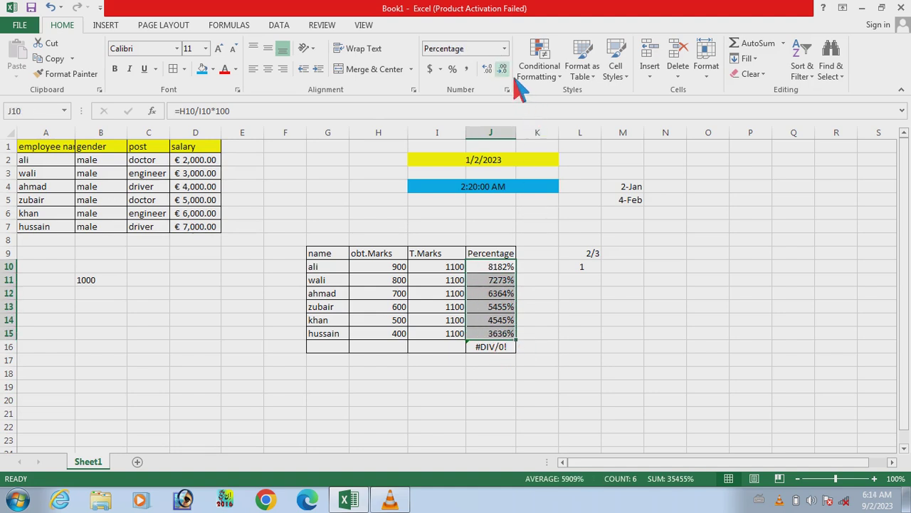
click(487, 69)
click(487, 69)
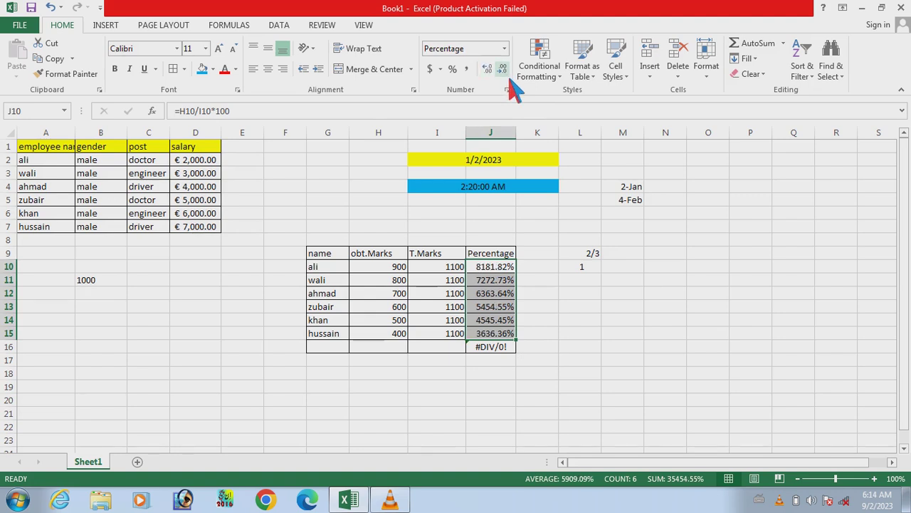
click(508, 77)
click(509, 77)
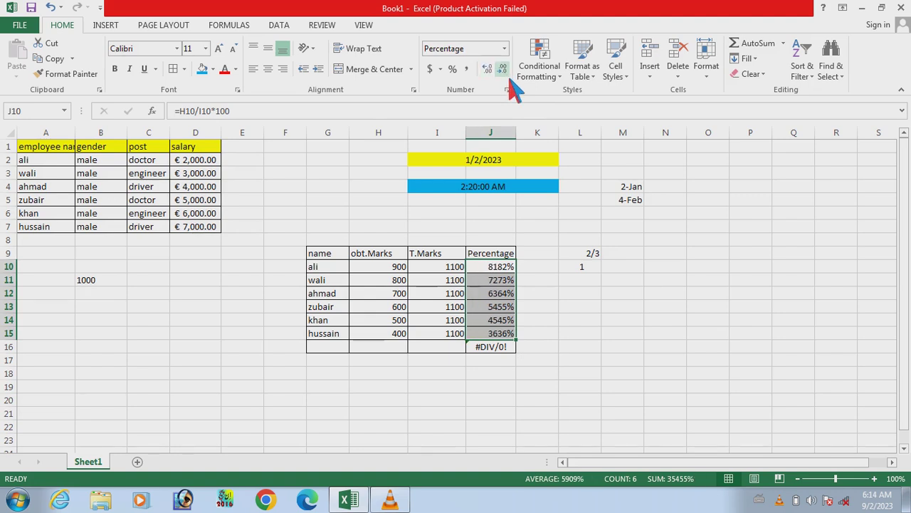
click(488, 69)
click(488, 69)
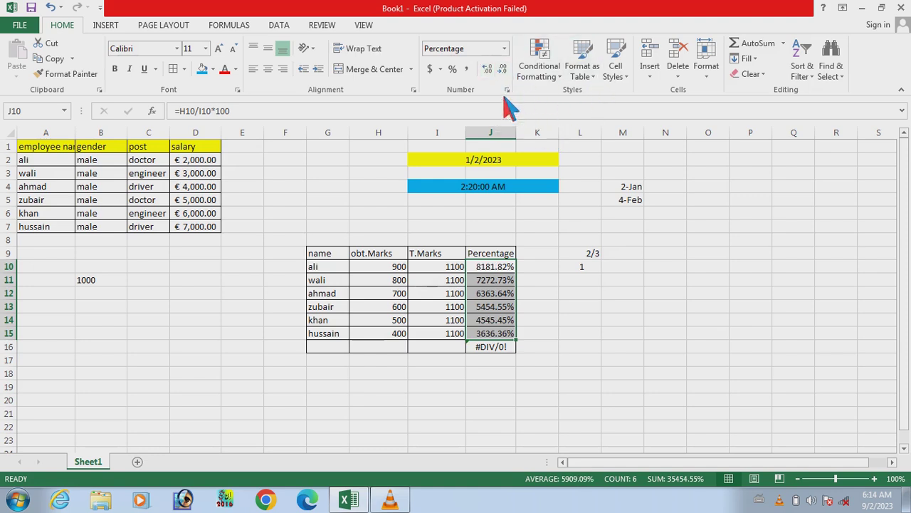
key(F2)
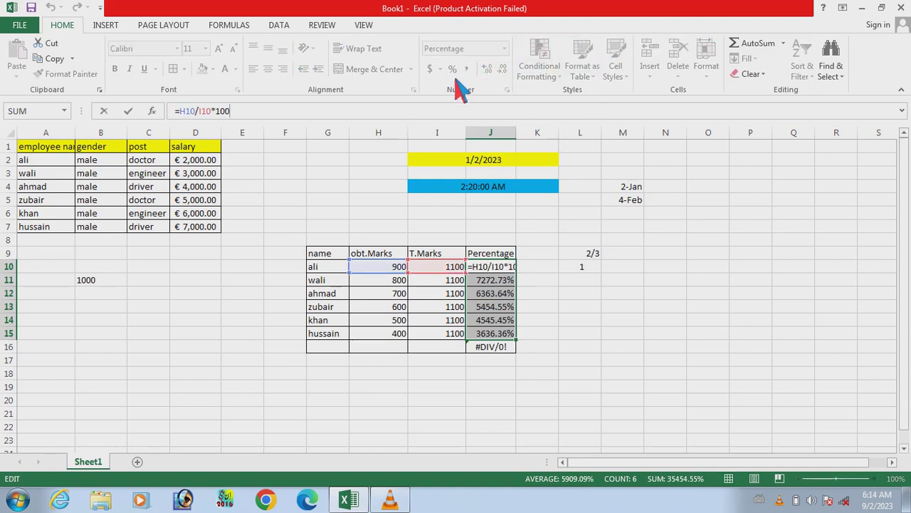
click(392, 190)
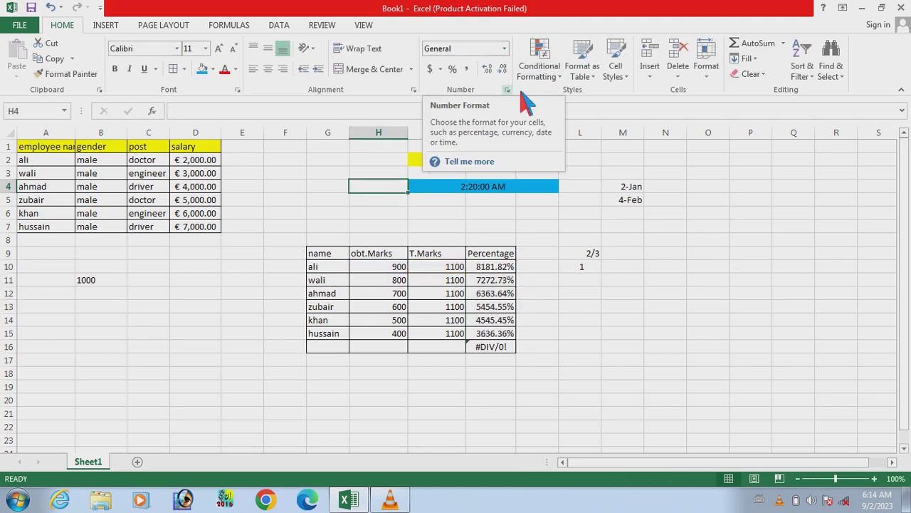
click(507, 90)
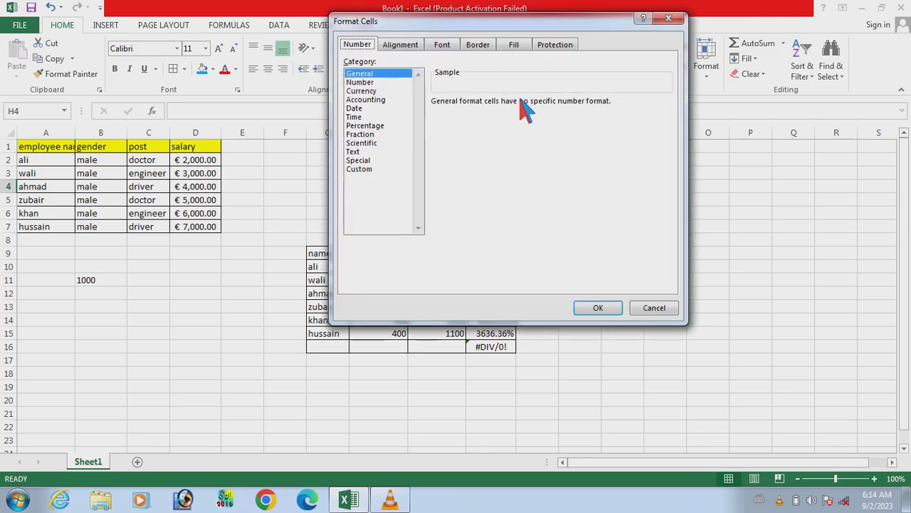
click(444, 47)
click(483, 49)
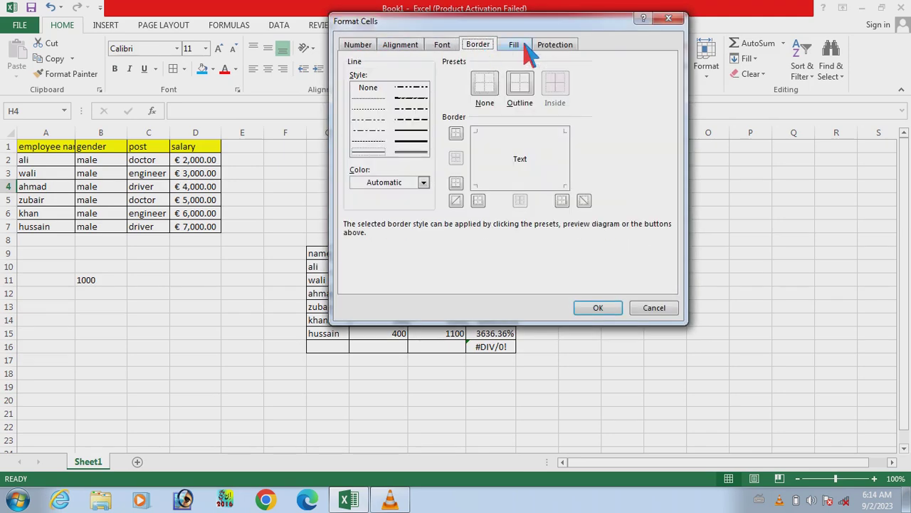
click(375, 57)
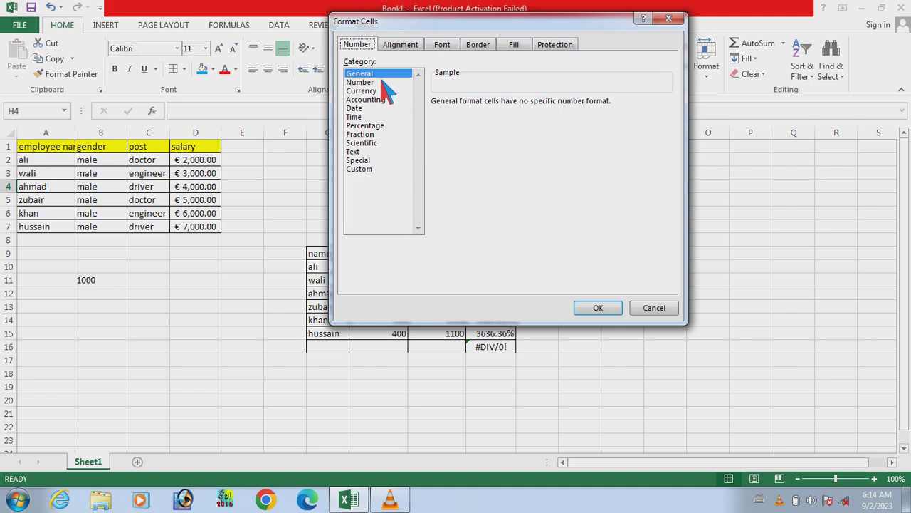
click(682, 21)
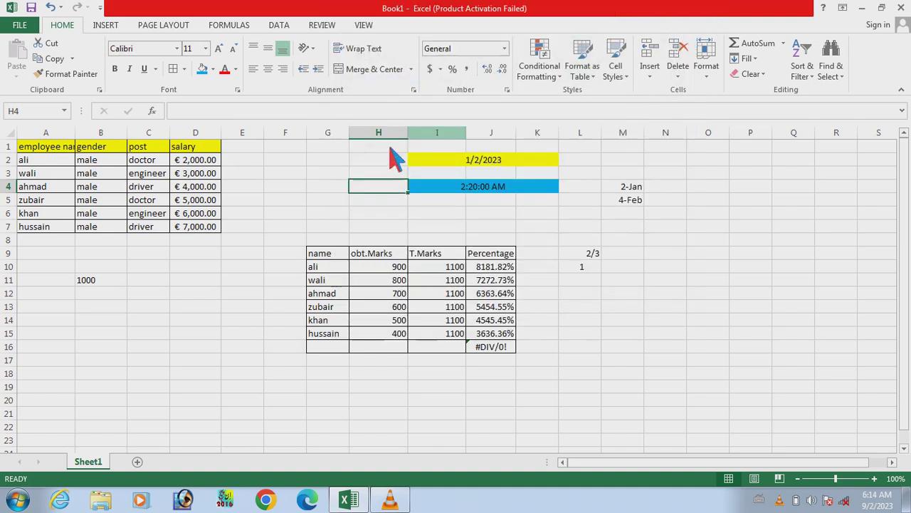
Format salaries D2:D7 as Number with 3 decimal places and red negative numbers.
drag(213, 161, 221, 229)
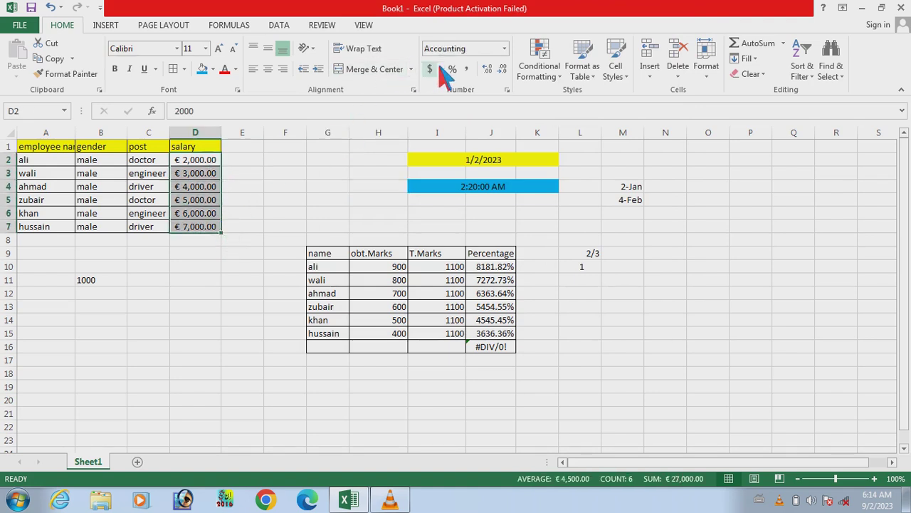
click(507, 90)
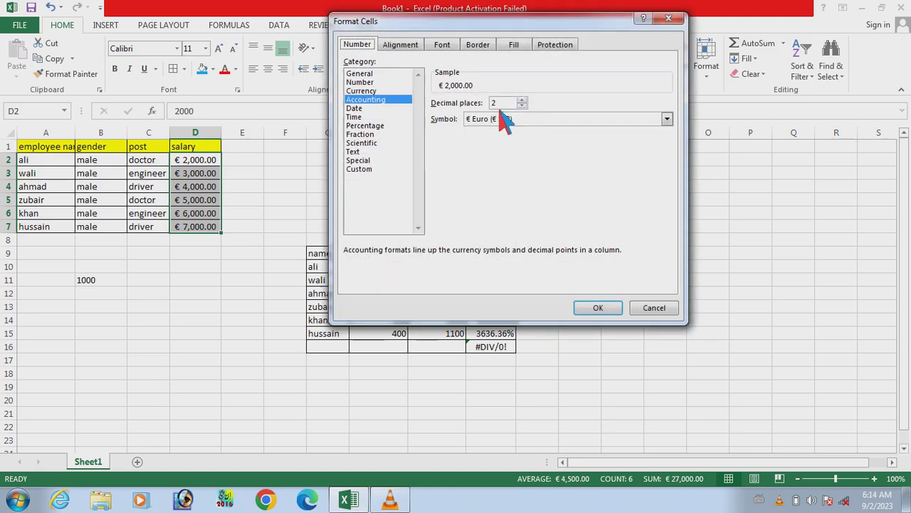
click(390, 84)
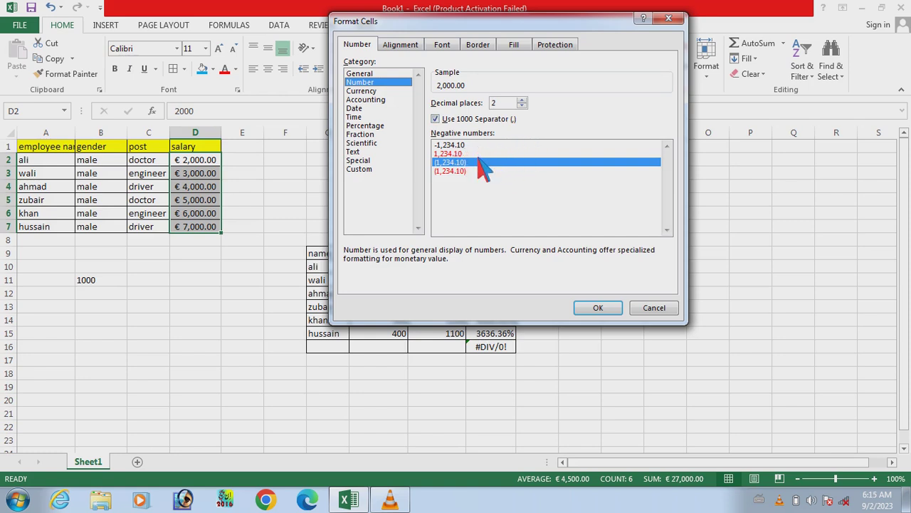
click(479, 154)
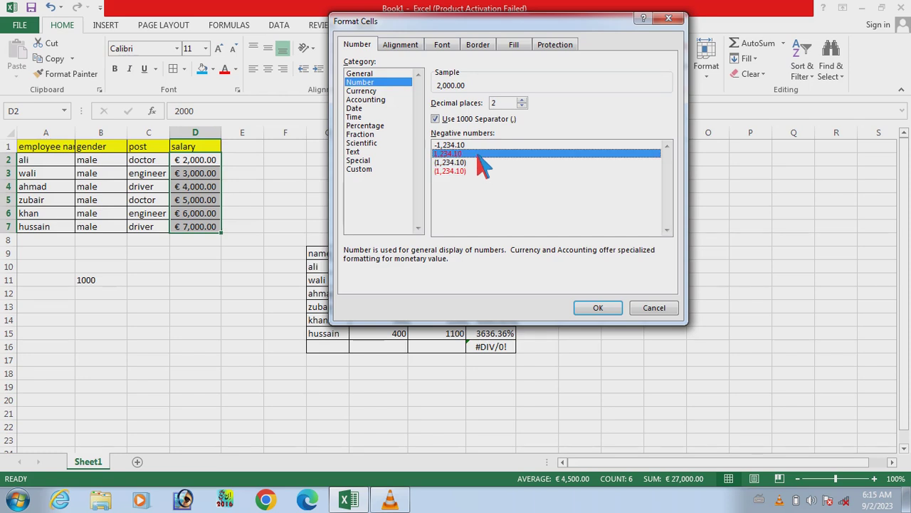
key(Up)
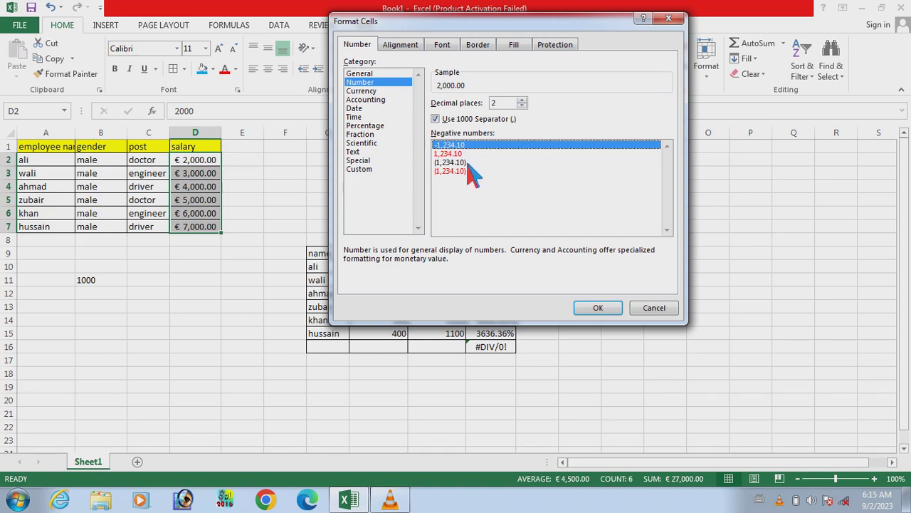
key(Down)
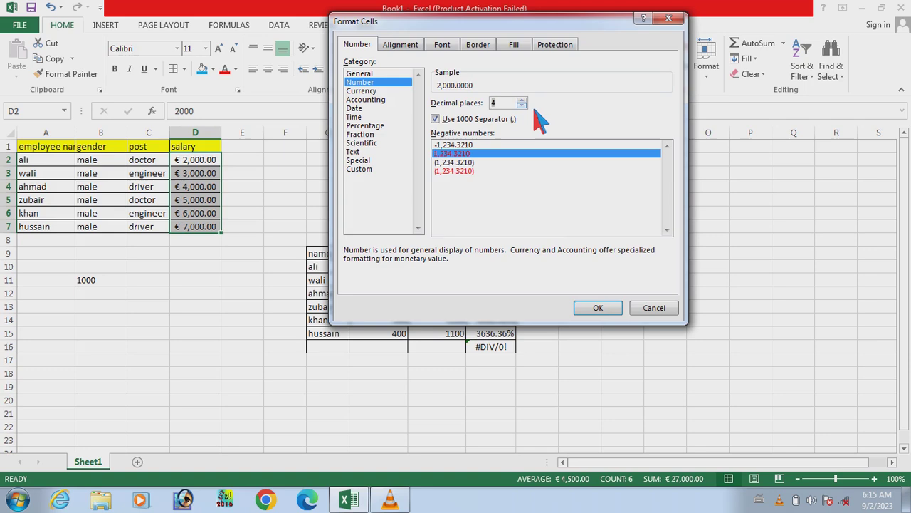
click(598, 307)
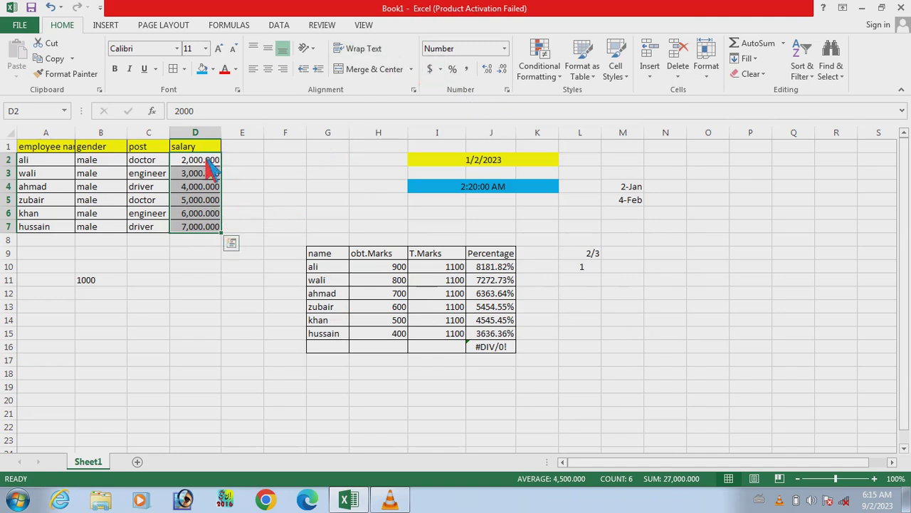
Replace the D3 salary with -30000, which displays in red as 30,000.000.
click(221, 187)
key(Up)
key(BackSpace)
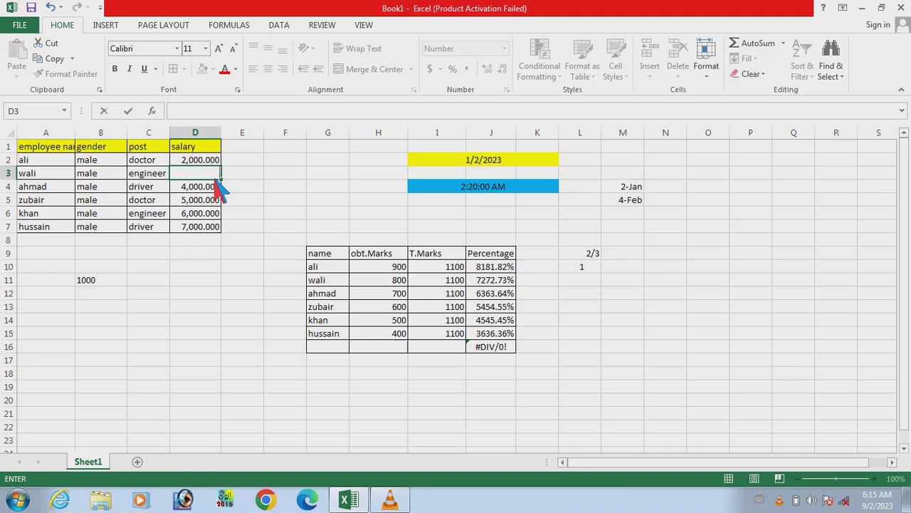
text(-)
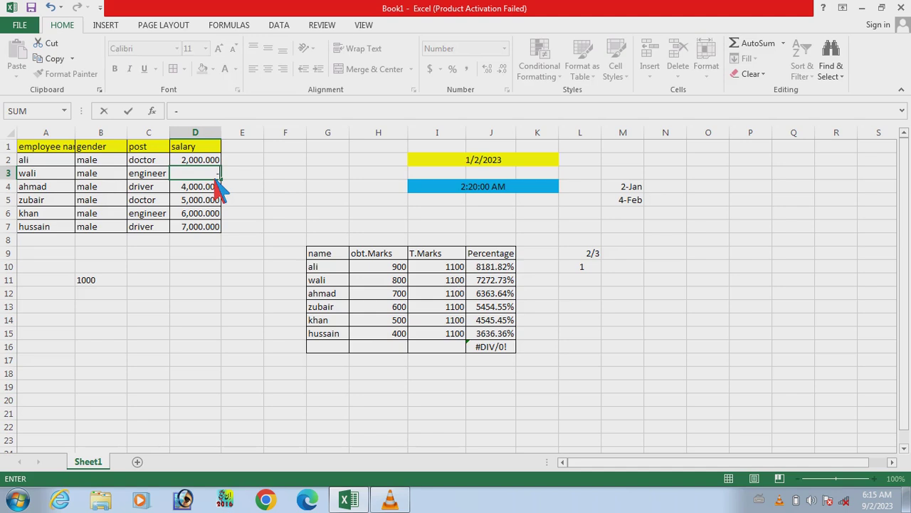
text(30000)
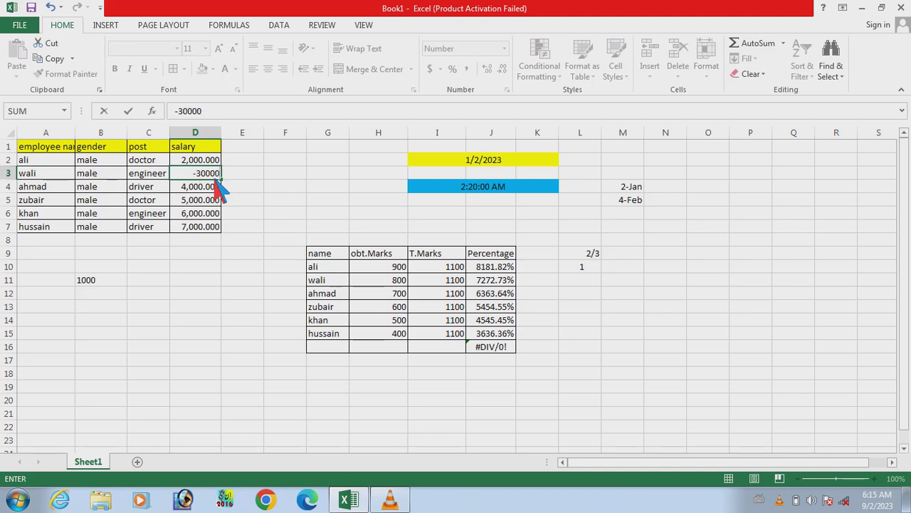
key(Return)
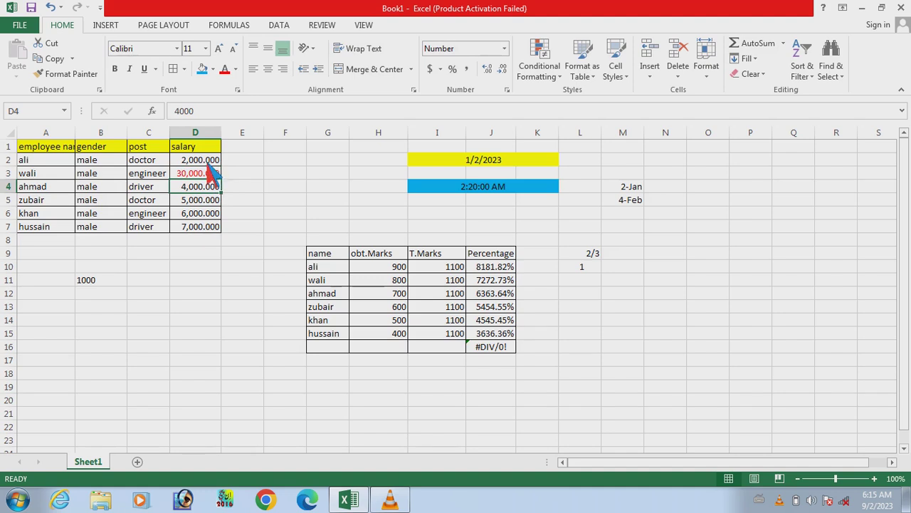
drag(206, 161, 212, 233)
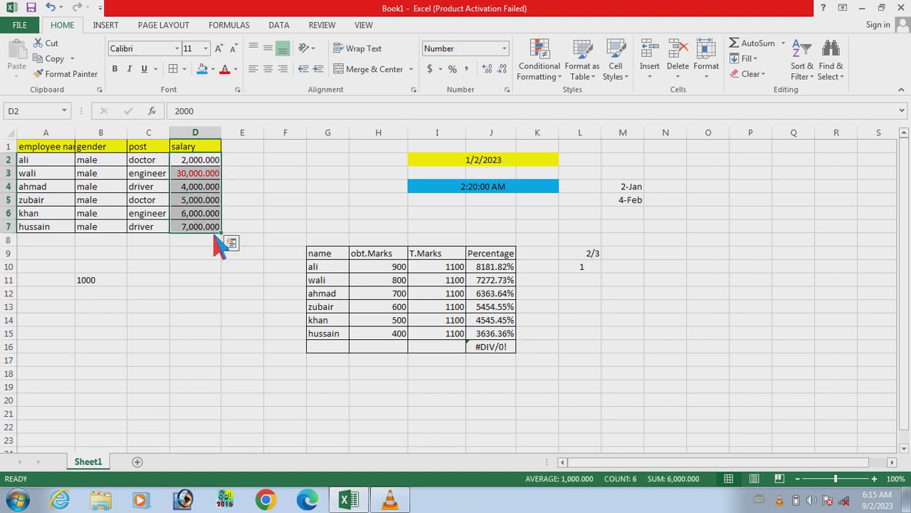
Format salaries D2:D7 as $ Currency with negative amounts shown in red brackets.
click(507, 90)
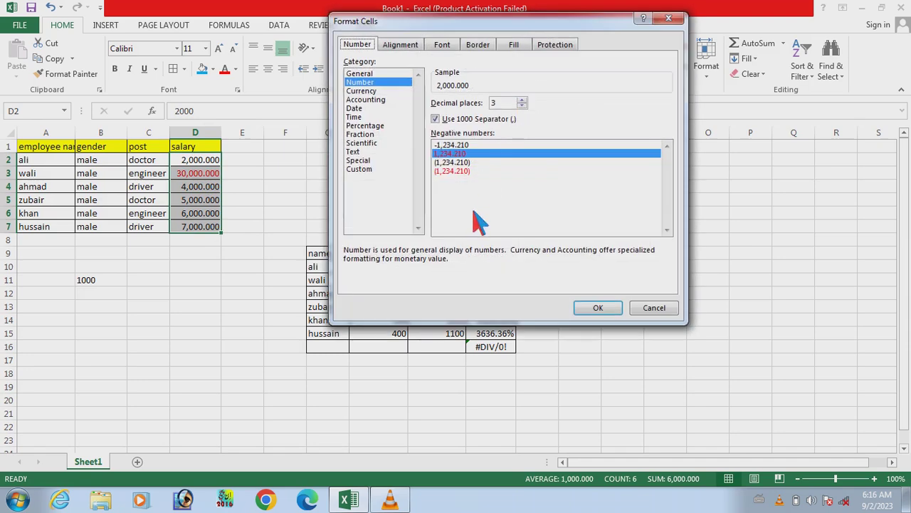
click(396, 91)
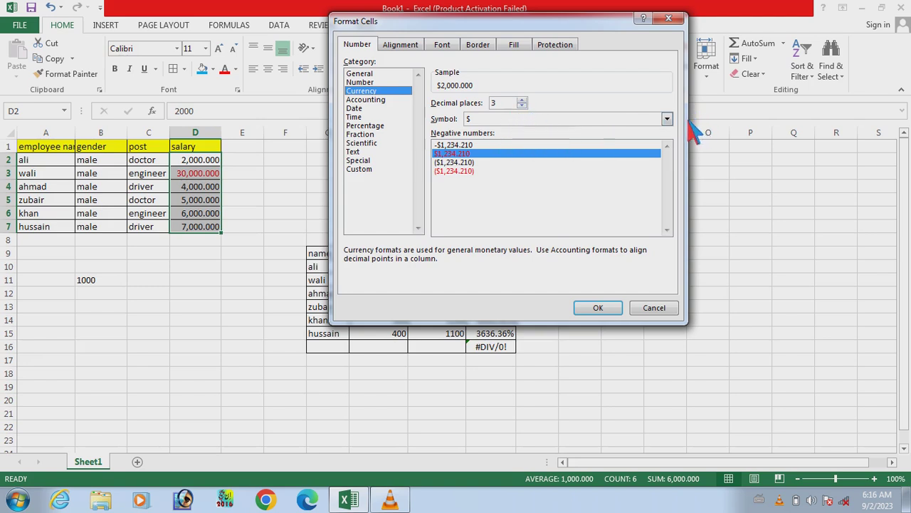
click(667, 119)
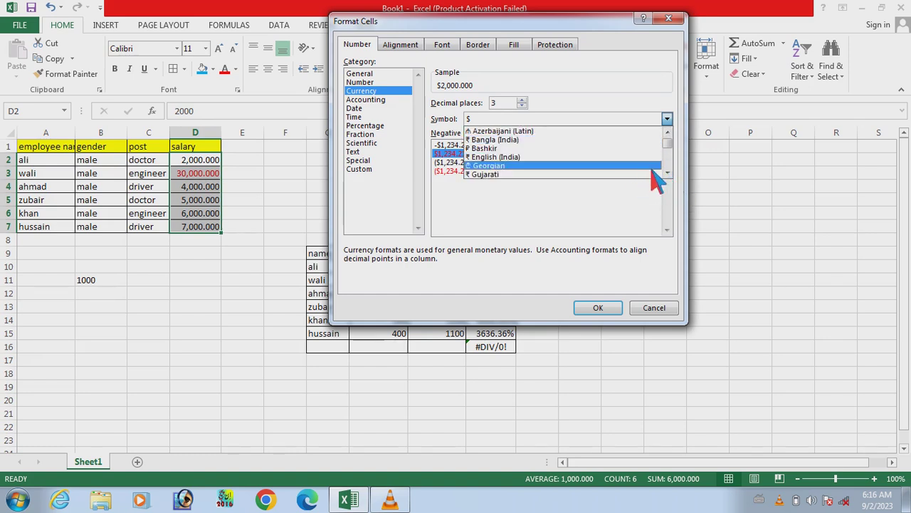
click(680, 135)
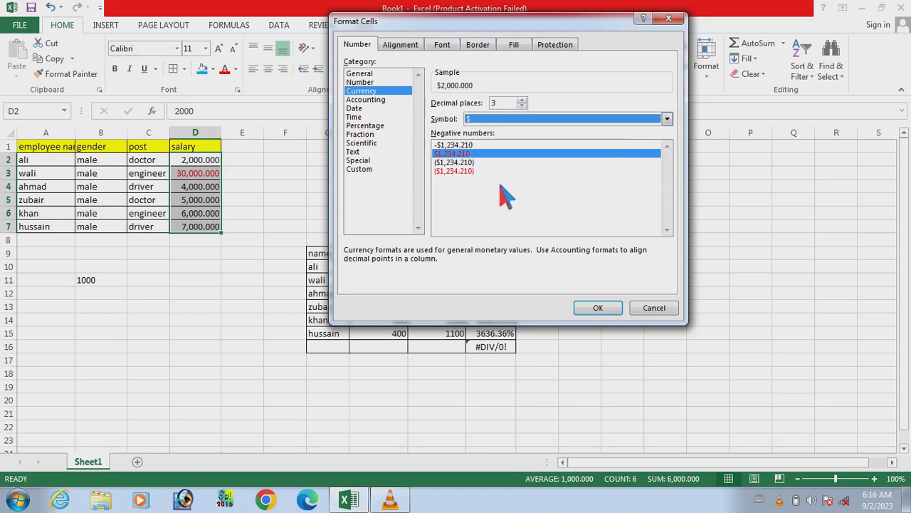
click(464, 173)
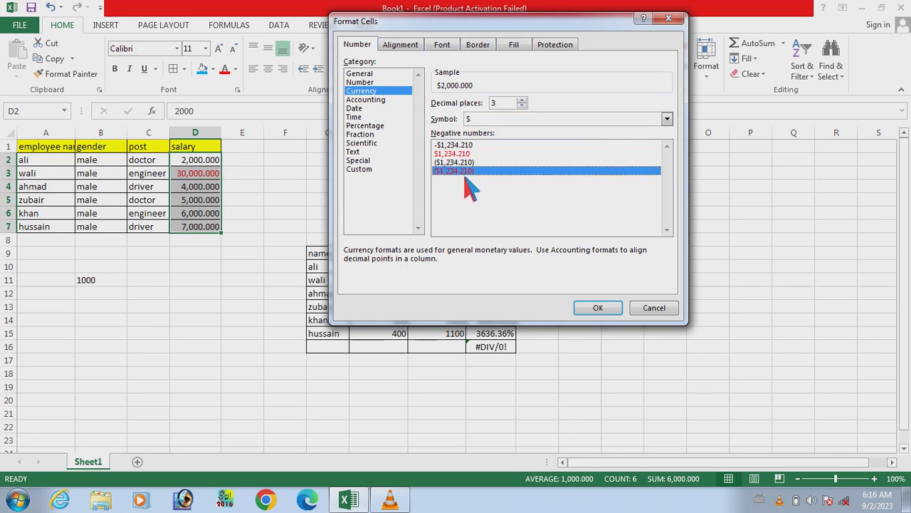
click(598, 308)
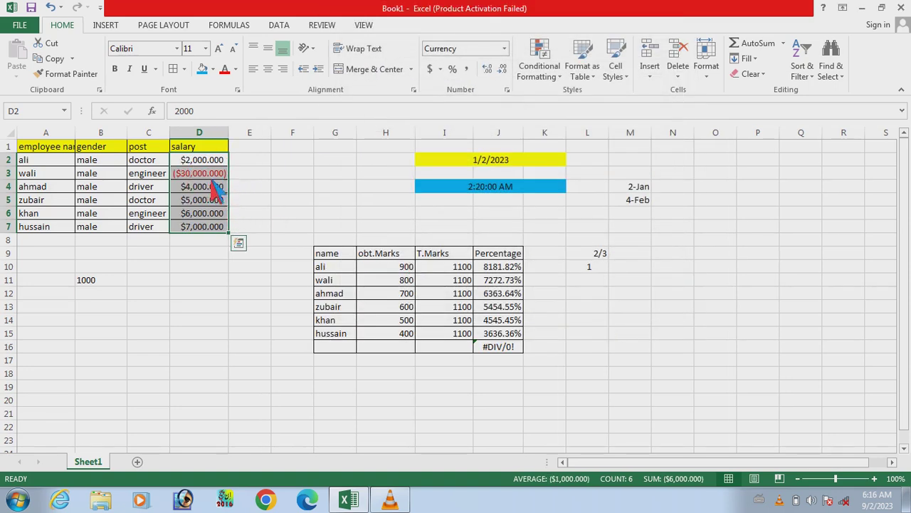
Apply the Accounting number format to the salary cells D2:D7.
click(507, 89)
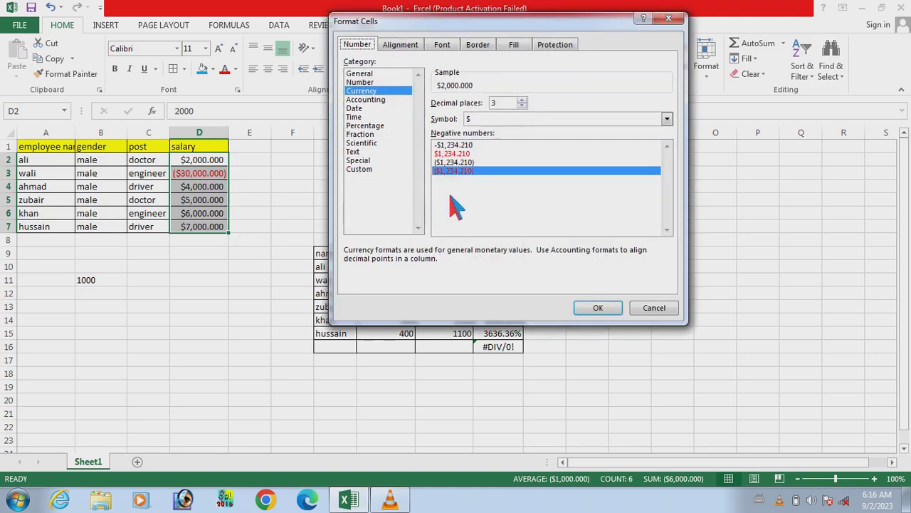
click(403, 111)
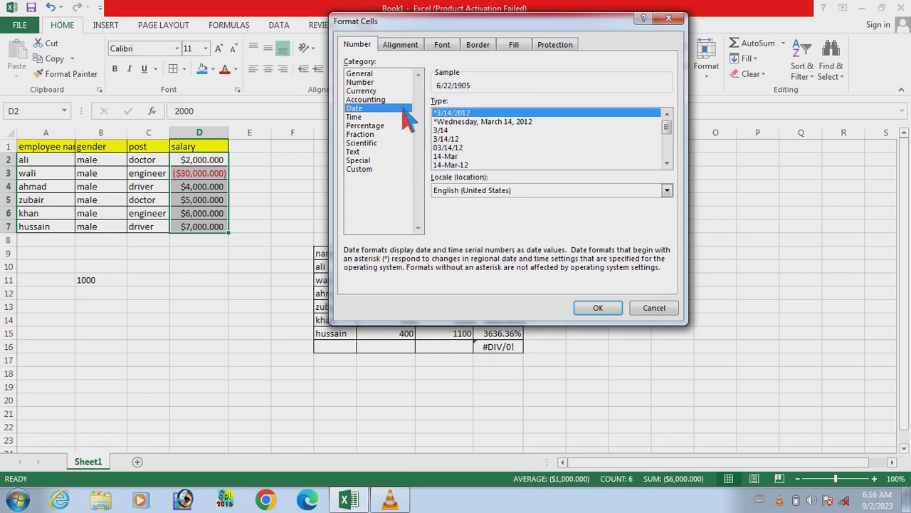
click(398, 99)
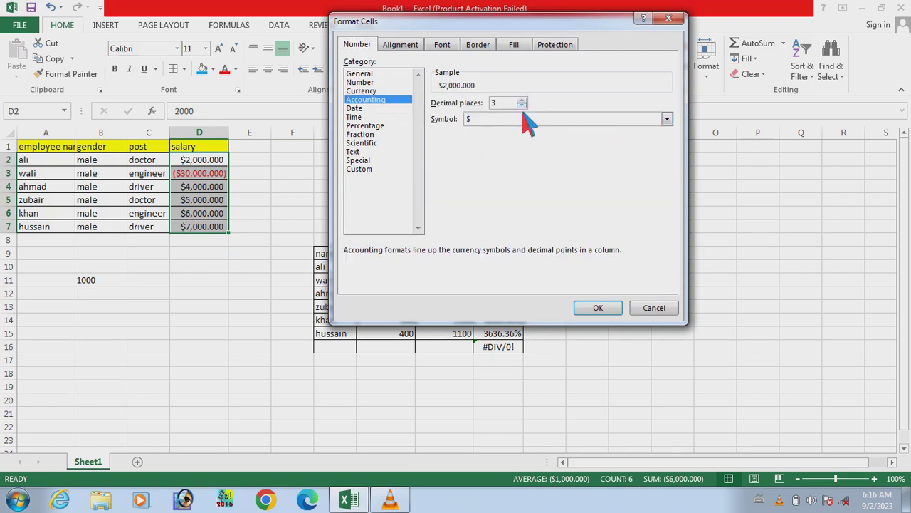
click(601, 311)
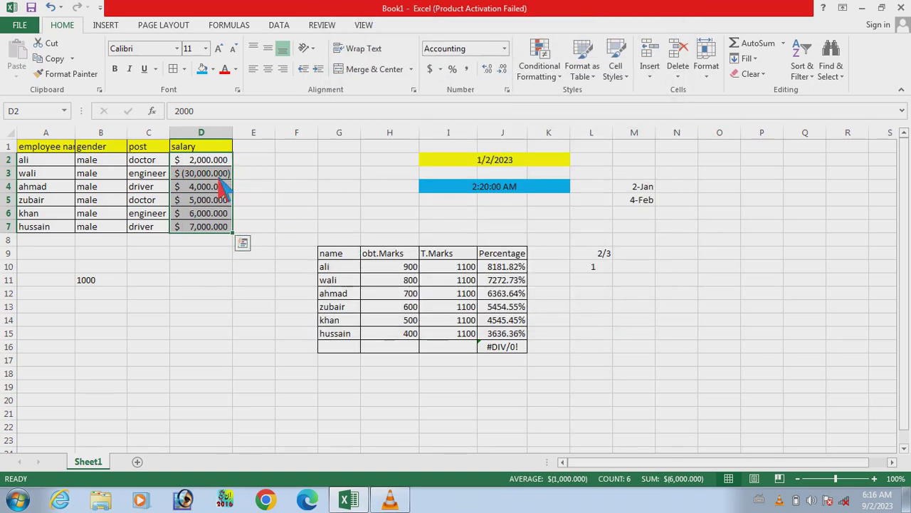
Look over the Time format options, then cancel without changing anything.
click(507, 90)
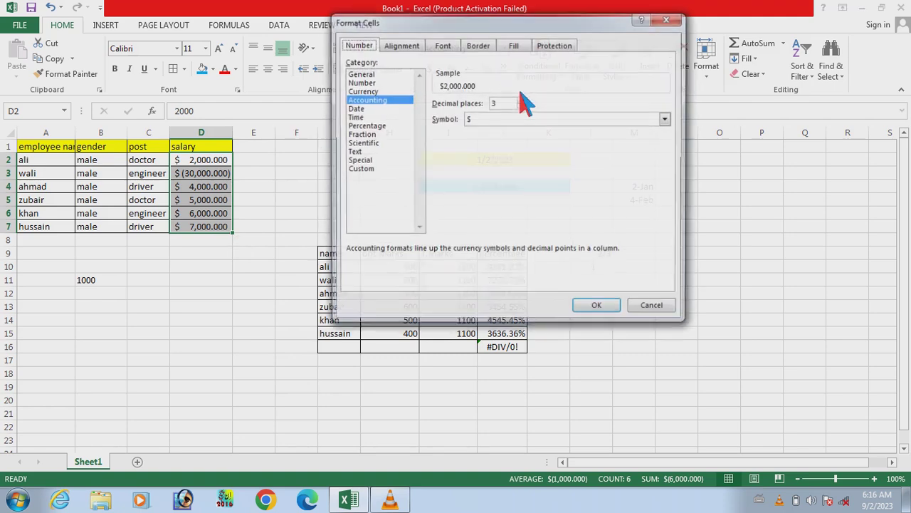
click(369, 116)
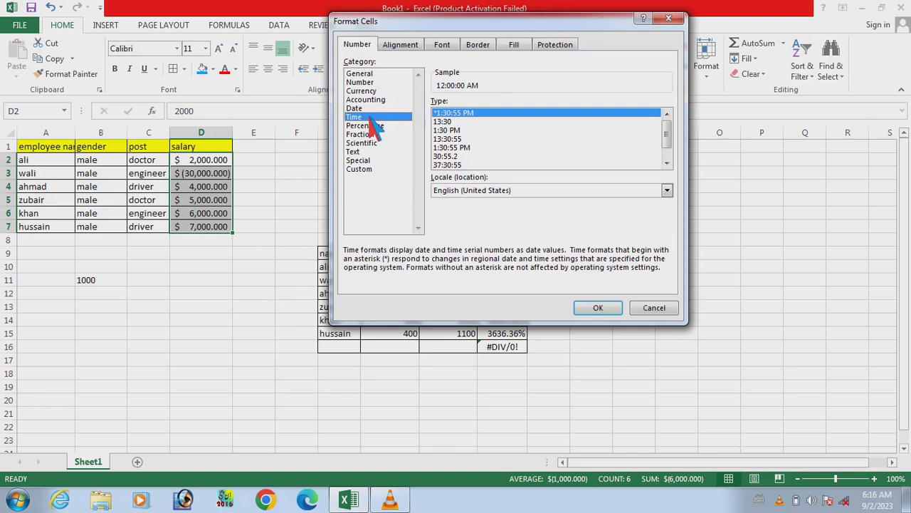
click(655, 311)
click(539, 166)
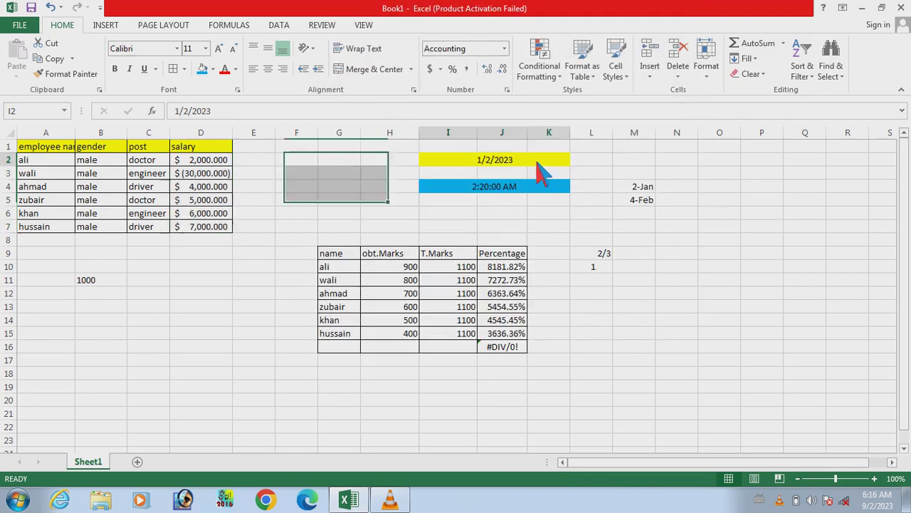
click(508, 90)
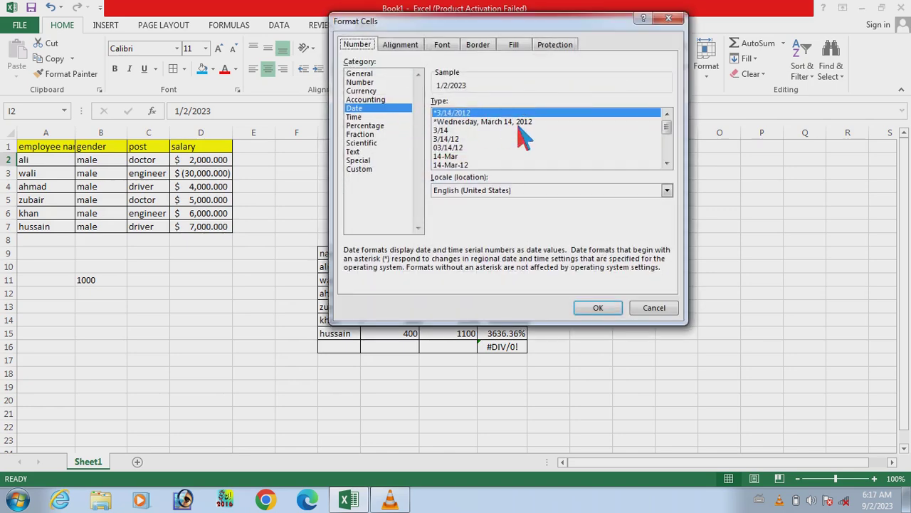
click(482, 123)
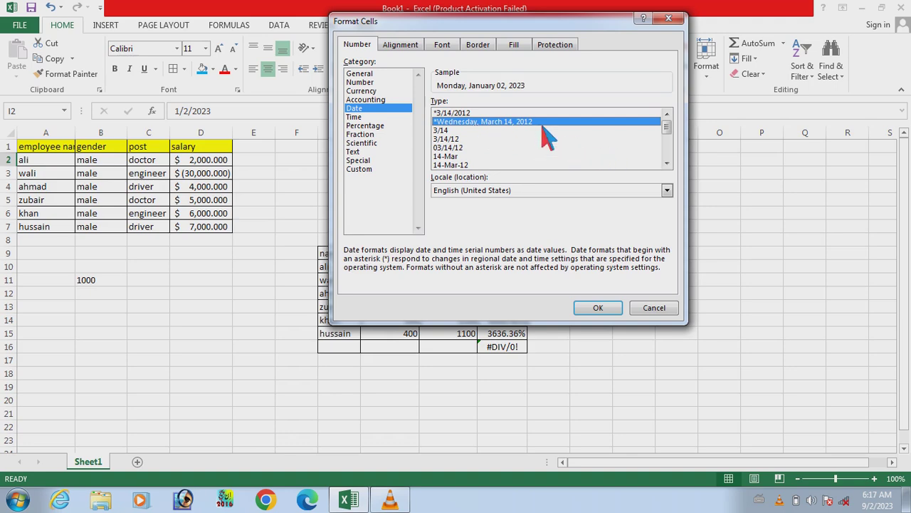
click(616, 311)
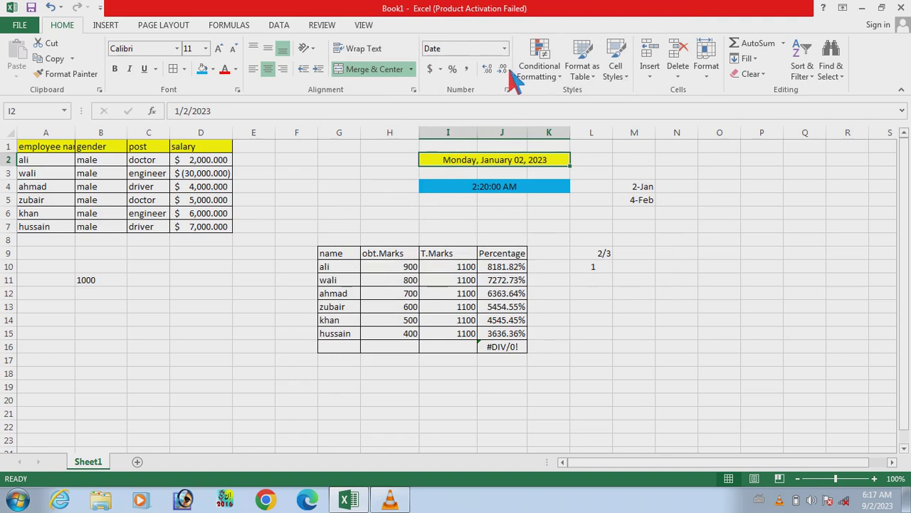
click(508, 90)
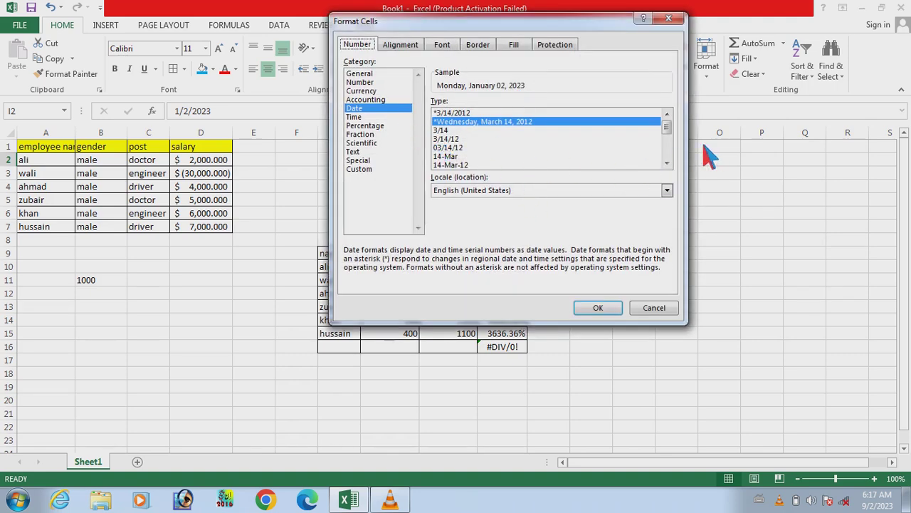
scroll(680, 146, down, 1)
scroll(684, 151, down, 1)
scroll(687, 151, up, 1)
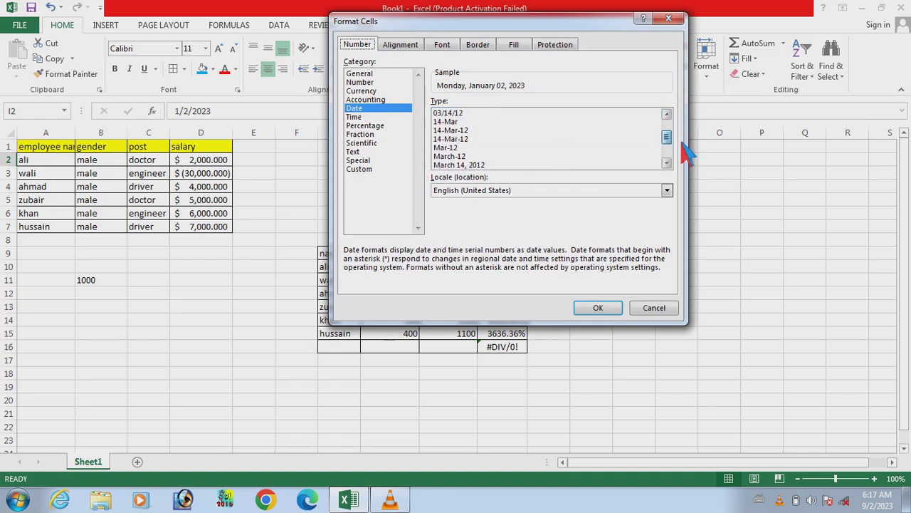
scroll(684, 139, up, 1)
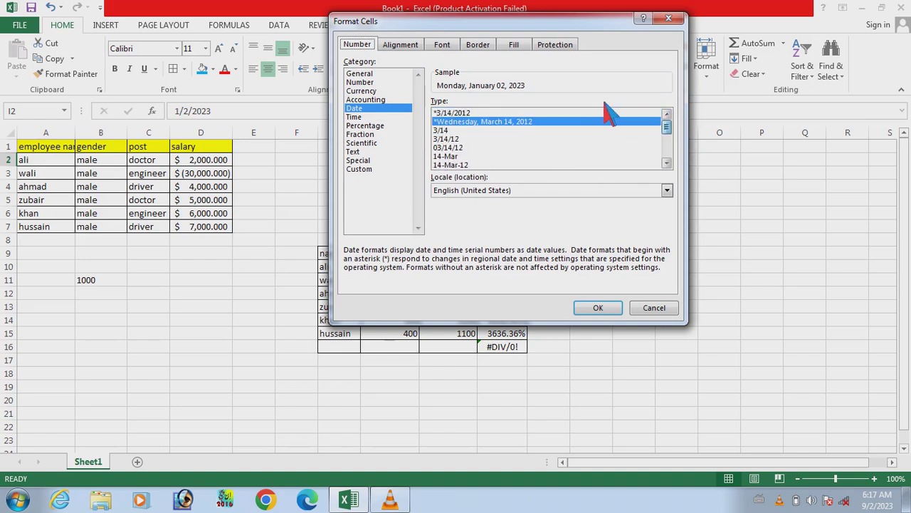
key(Up)
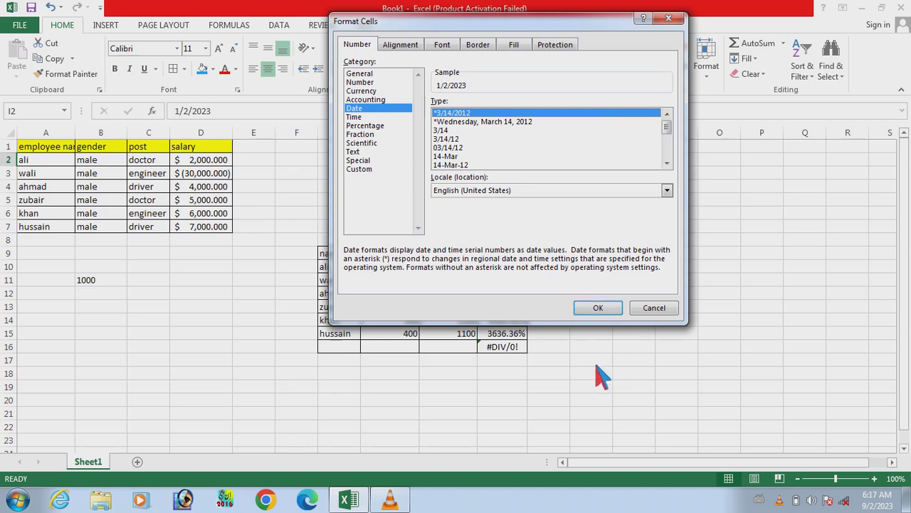
click(598, 307)
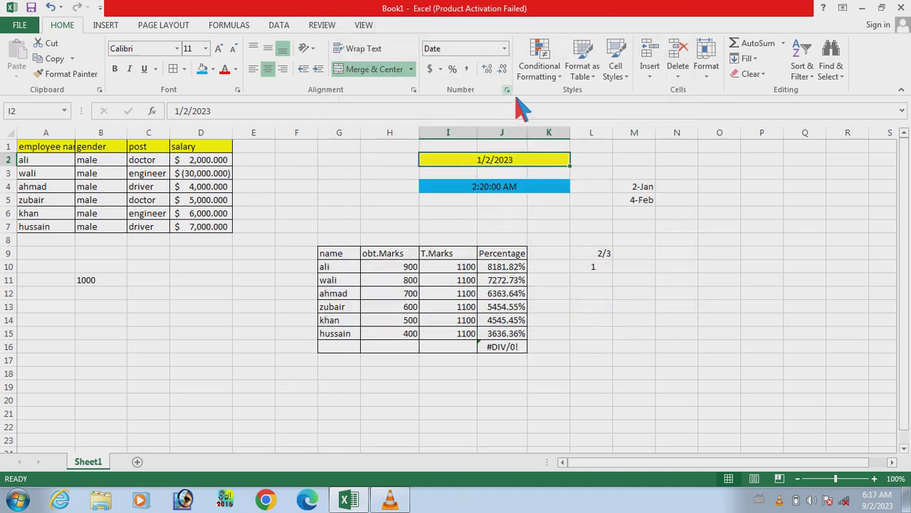
Give merged cell I4 the 3/14/12 1:30 PM time type, displaying 1/0/00 2:20 AM.
click(502, 201)
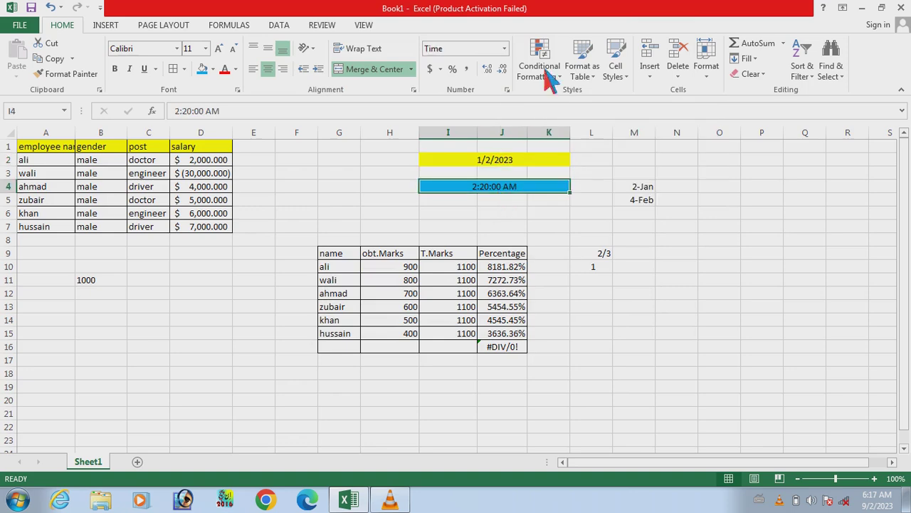
click(507, 91)
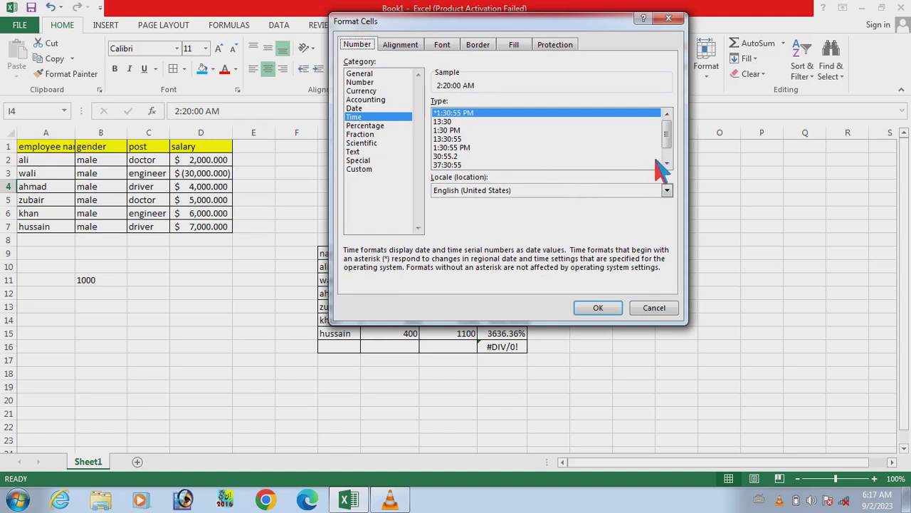
scroll(676, 156, down, 1)
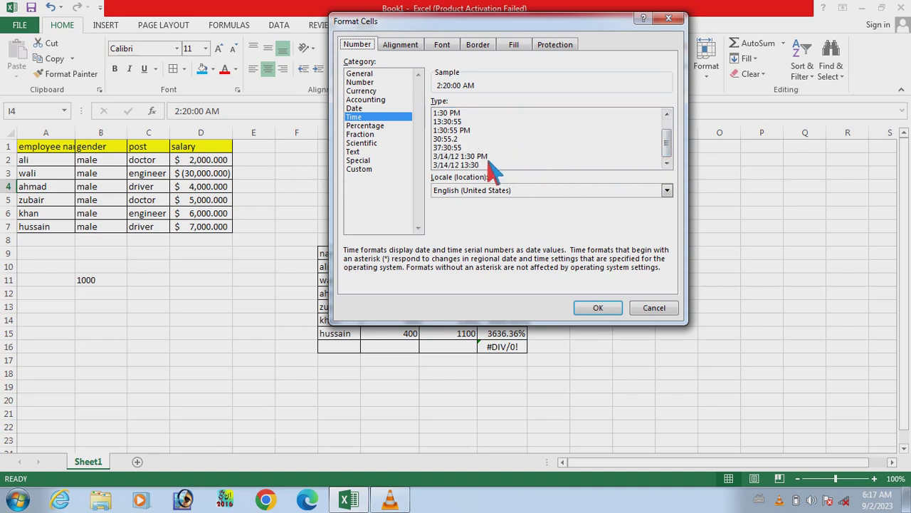
click(487, 157)
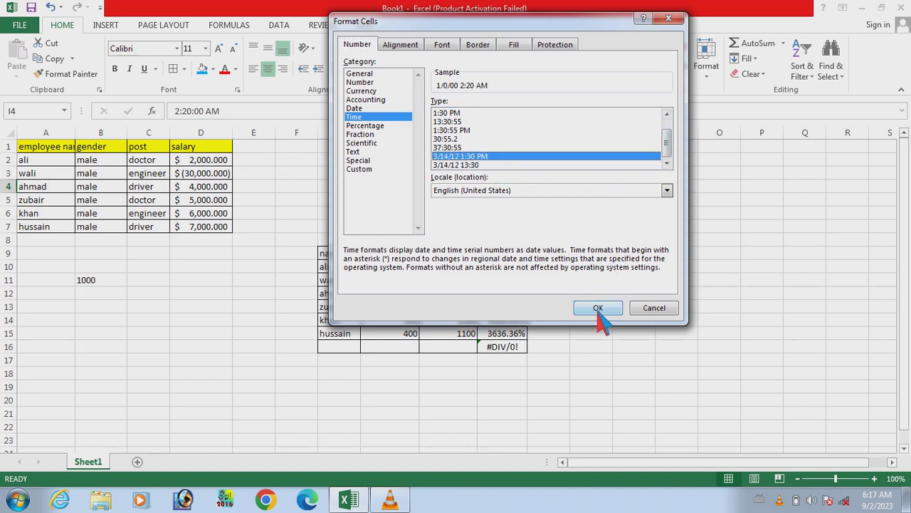
click(598, 308)
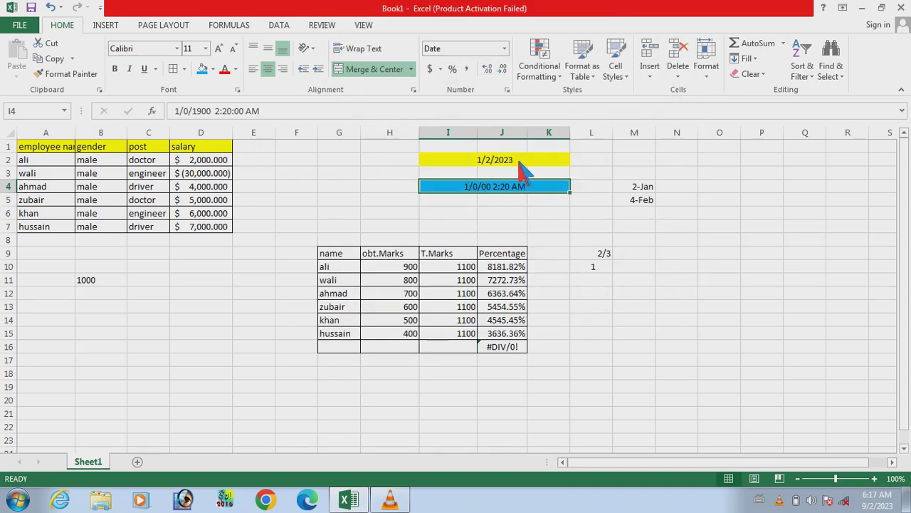
click(507, 90)
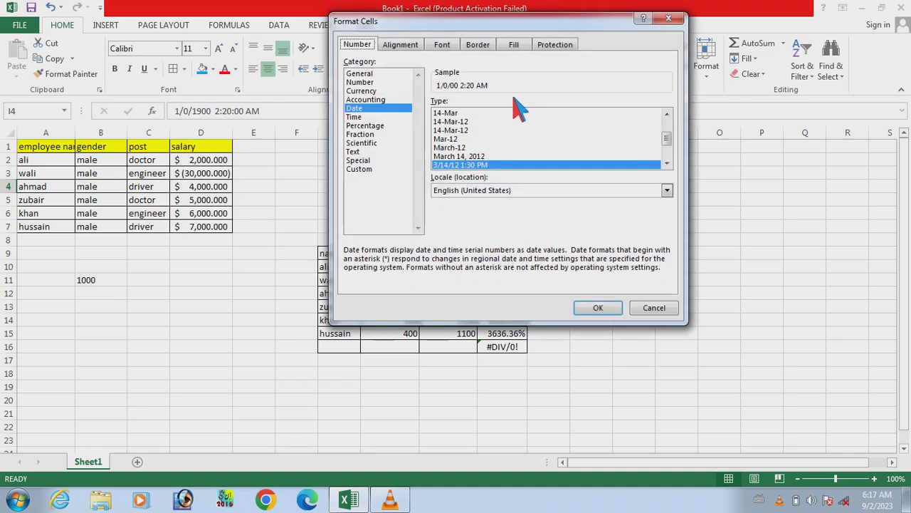
click(391, 126)
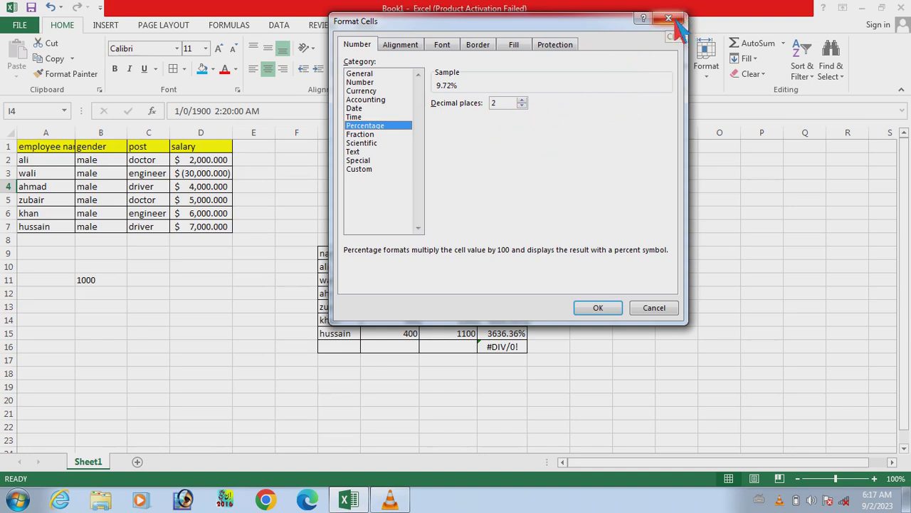
click(375, 135)
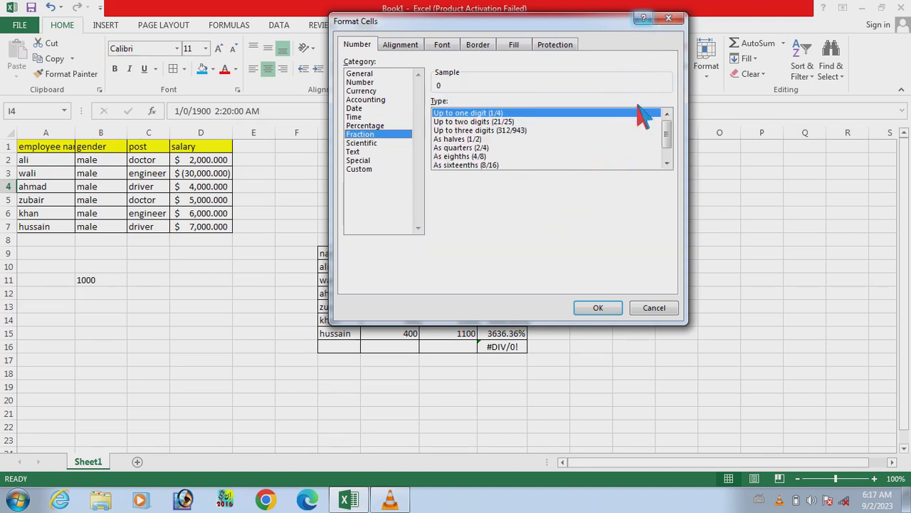
click(670, 18)
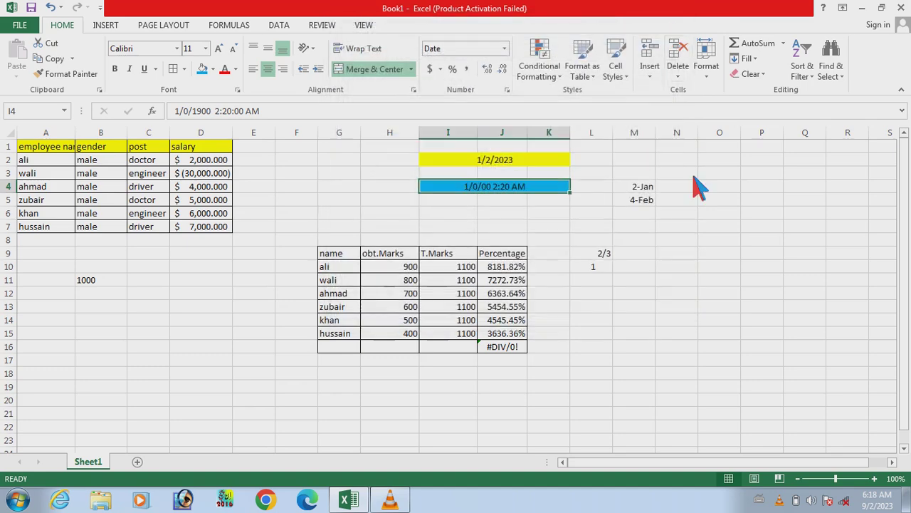
Enter 3/4 in L10 and 21/34 in L11 below 2/3, then select L9:L14.
click(606, 257)
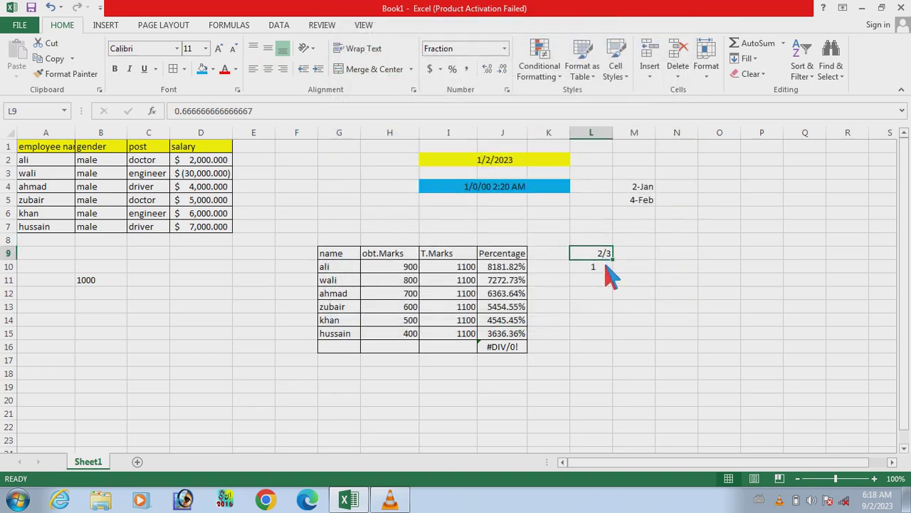
click(607, 269)
key(BackSpace)
text(3/4)
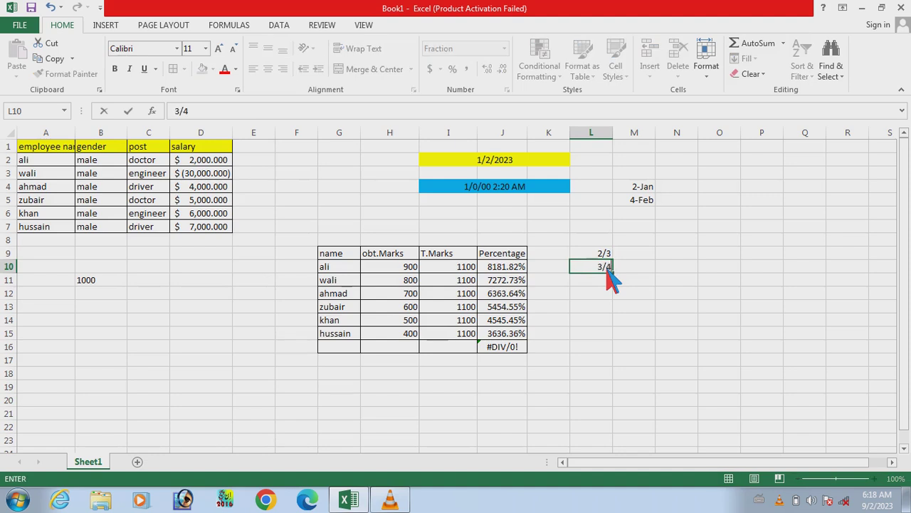
key(Return)
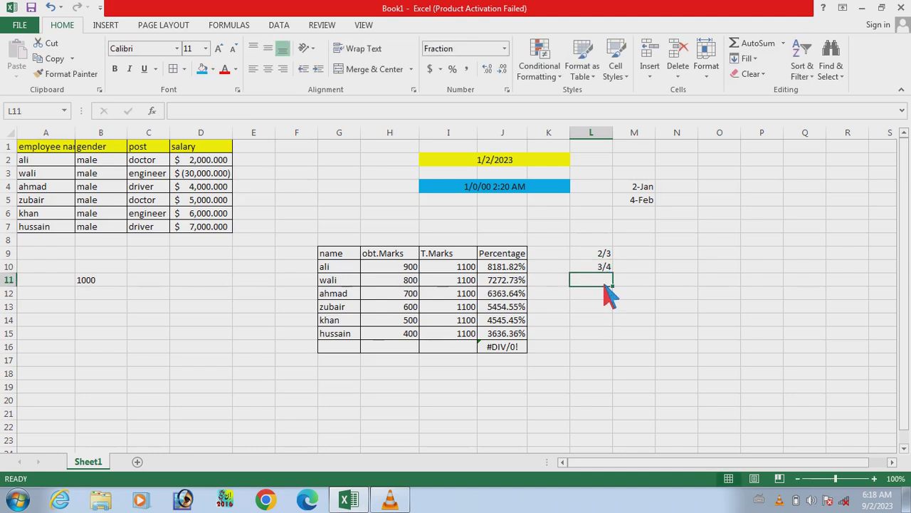
text(21/34)
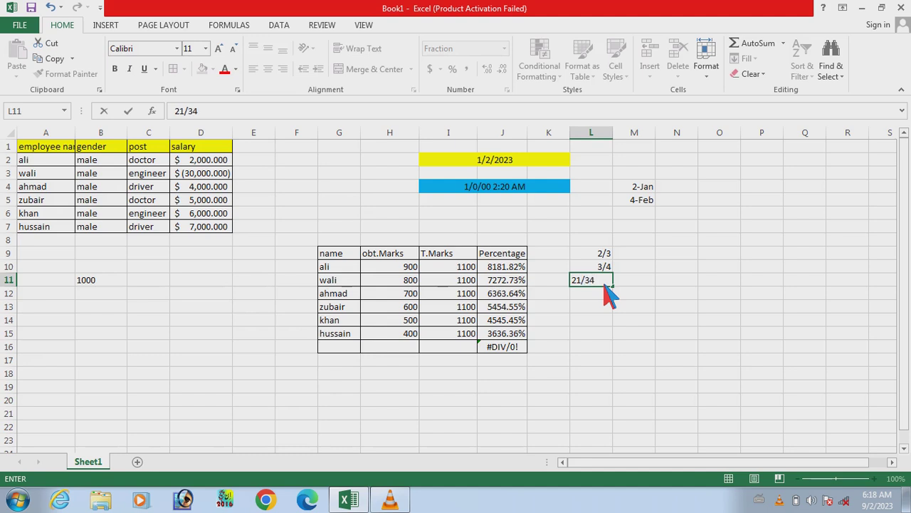
key(Return)
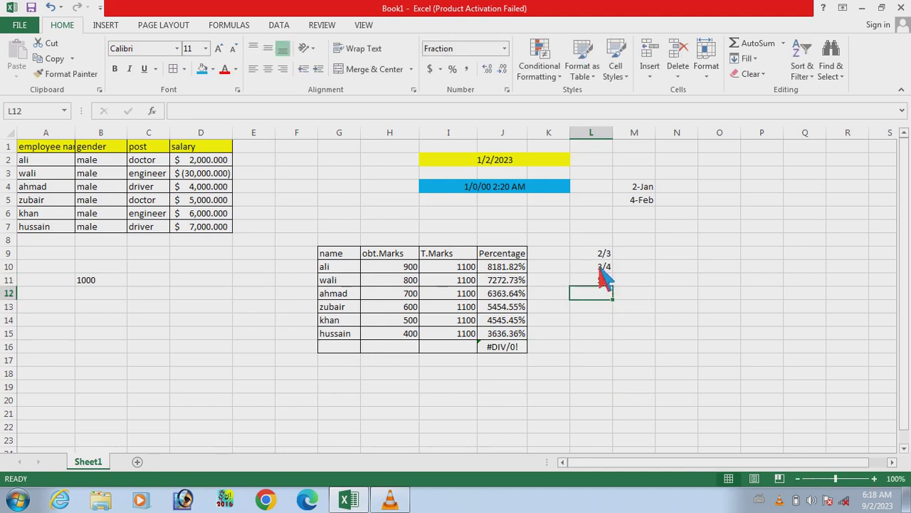
mouse_move(600, 256)
mouse_down()
mouse_move(619, 338)
mouse_move(618, 327)
mouse_up()
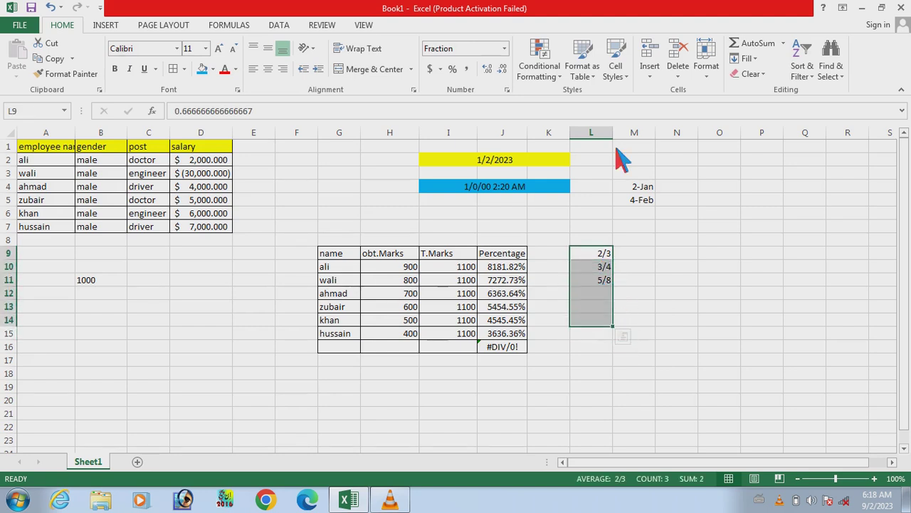
Apply the Fraction type 'Up to two digits (21/25)' so L11 shows 21/34.
click(507, 90)
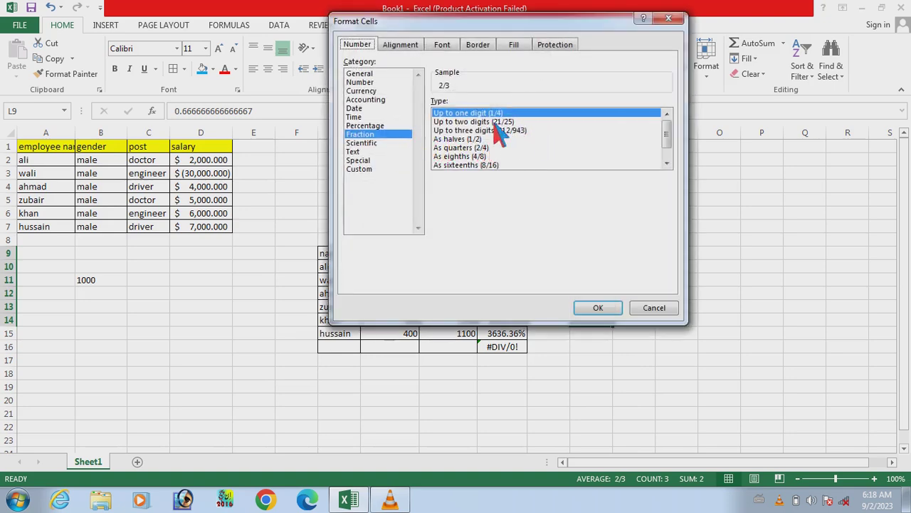
click(476, 123)
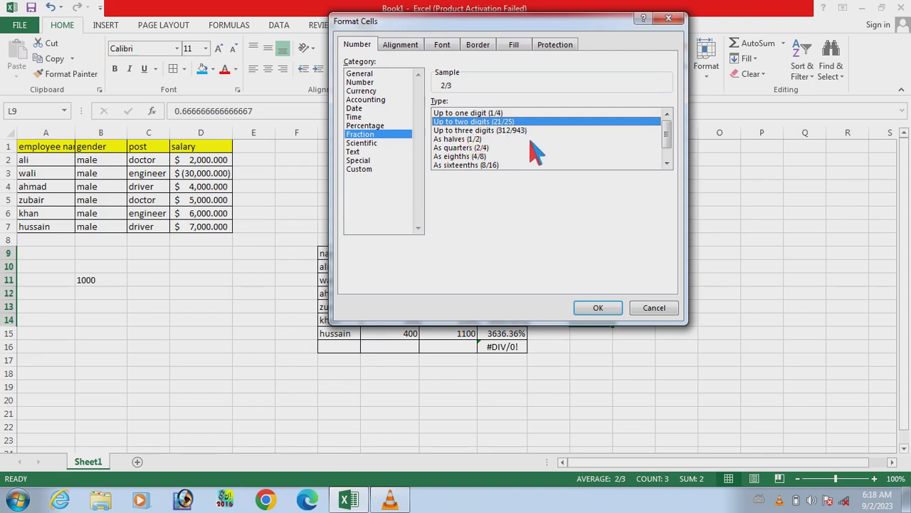
click(612, 311)
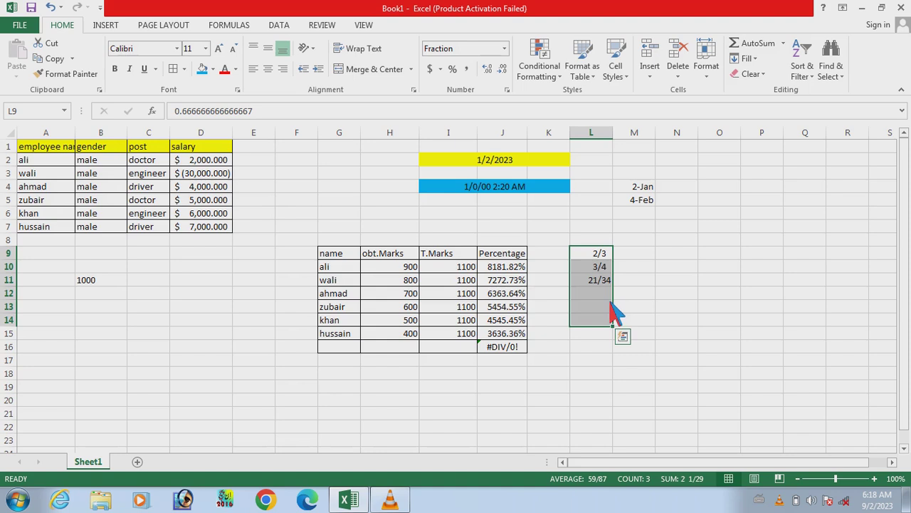
Enter 23/23 in cell L12.
click(606, 298)
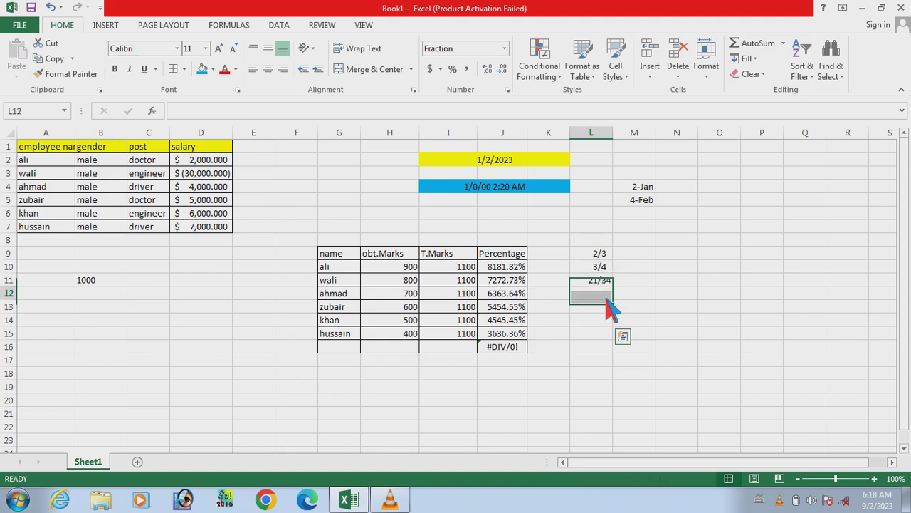
text(23/23)
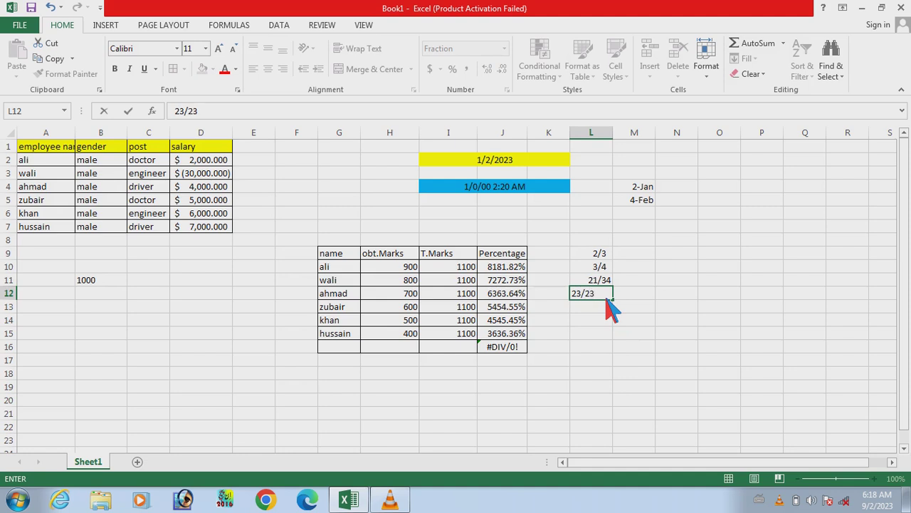
key(Return)
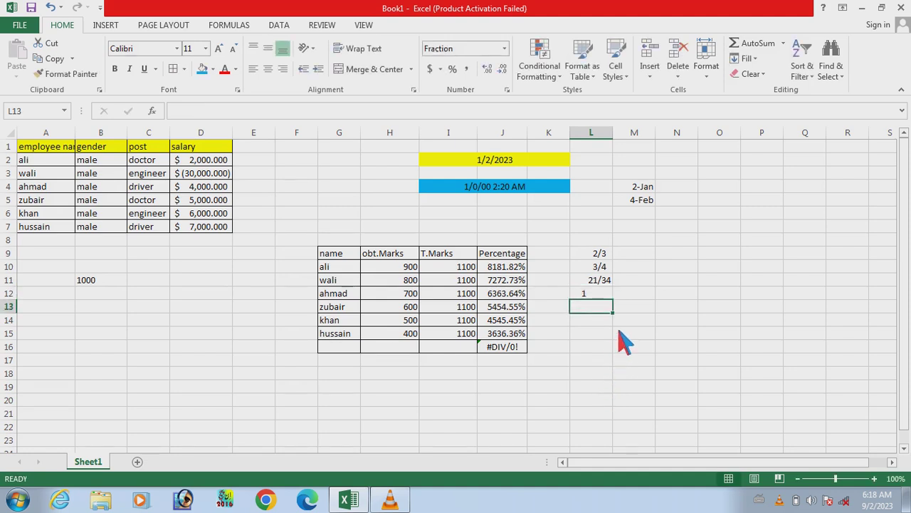
Replace L12's entry with 45/21, shown as 2 1/7, closing the Help window.
key(Up)
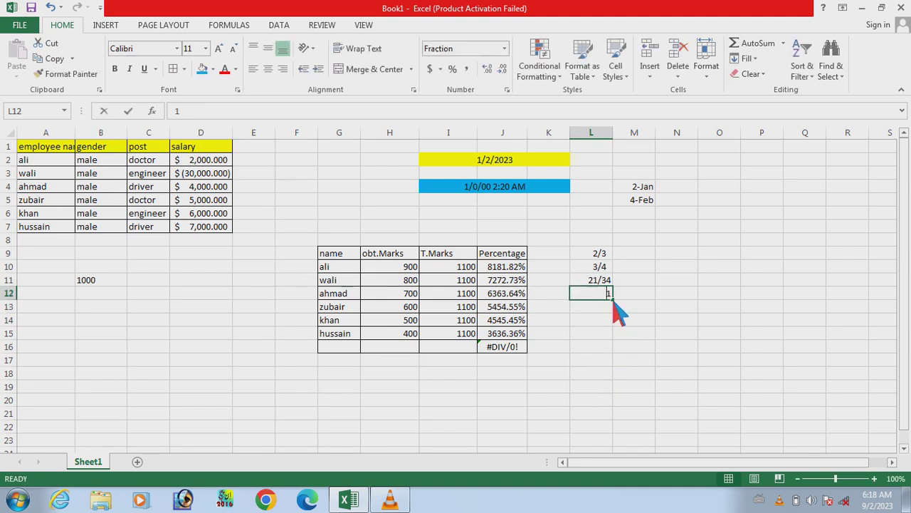
key(BackSpace)
text(45/2)
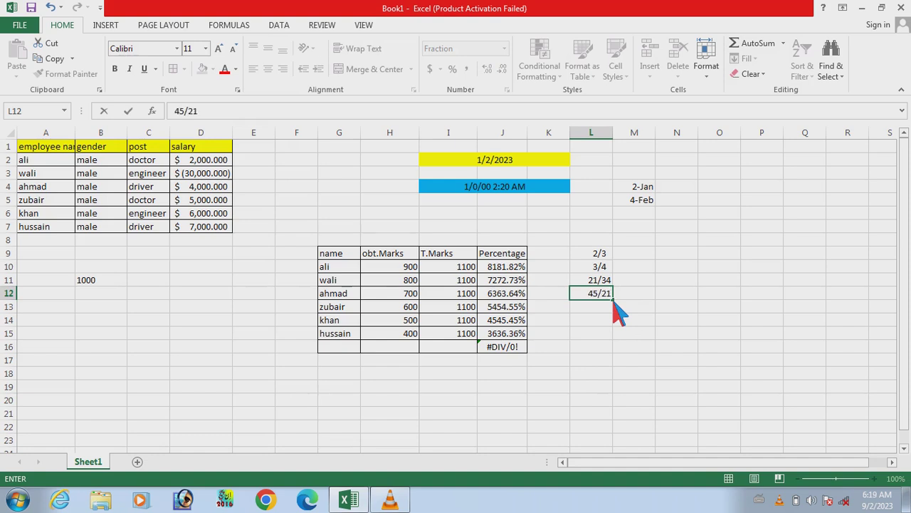
key(F1)
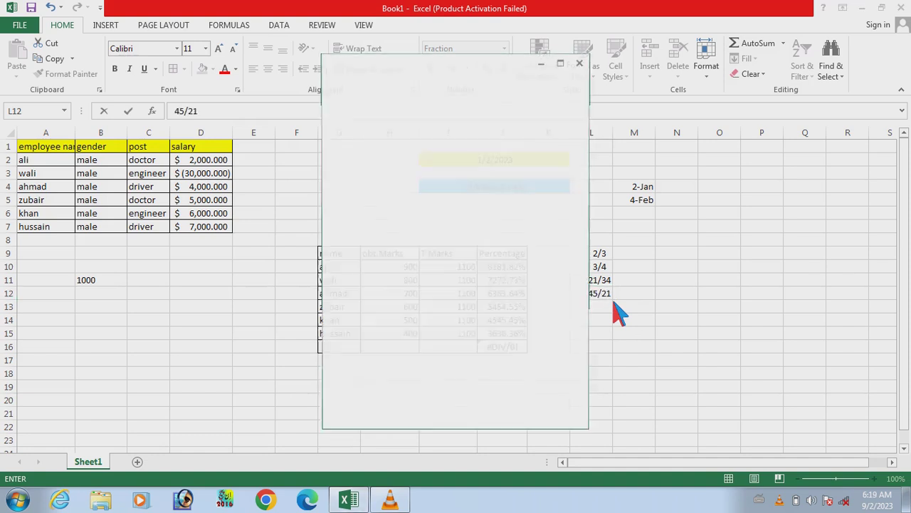
click(581, 61)
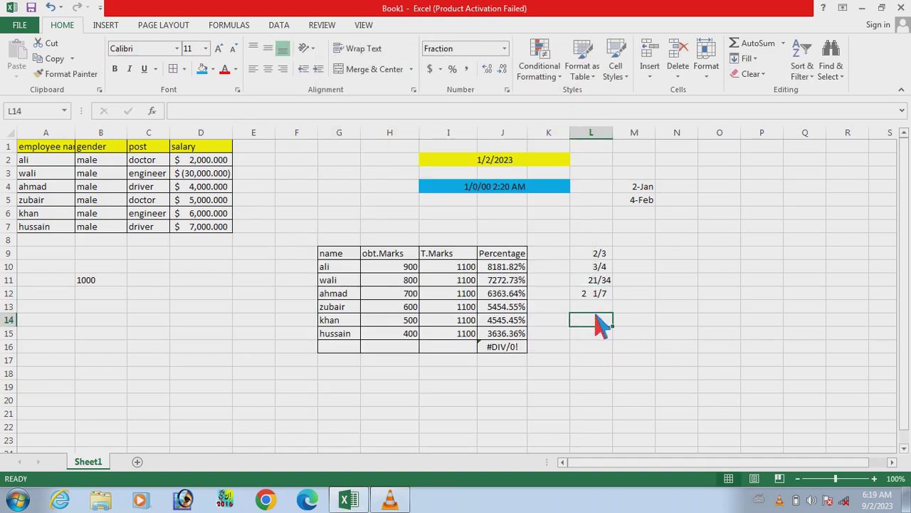
click(608, 266)
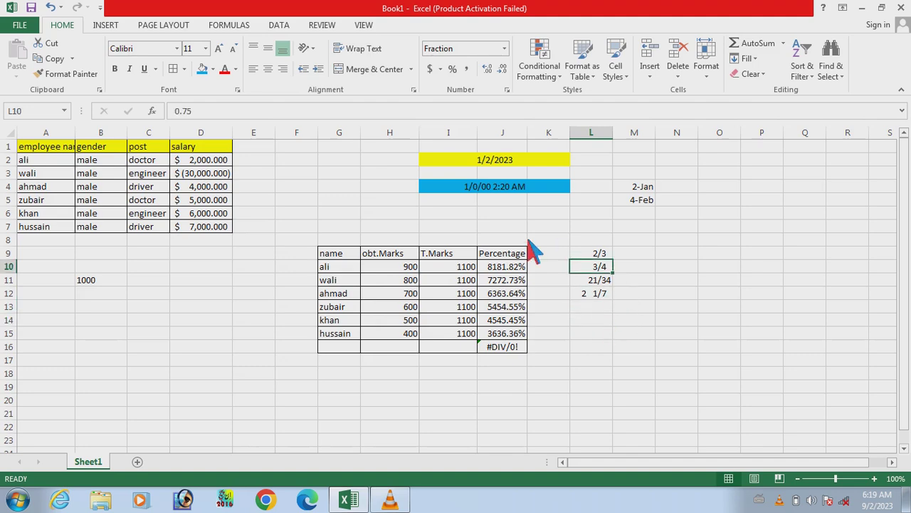
click(507, 89)
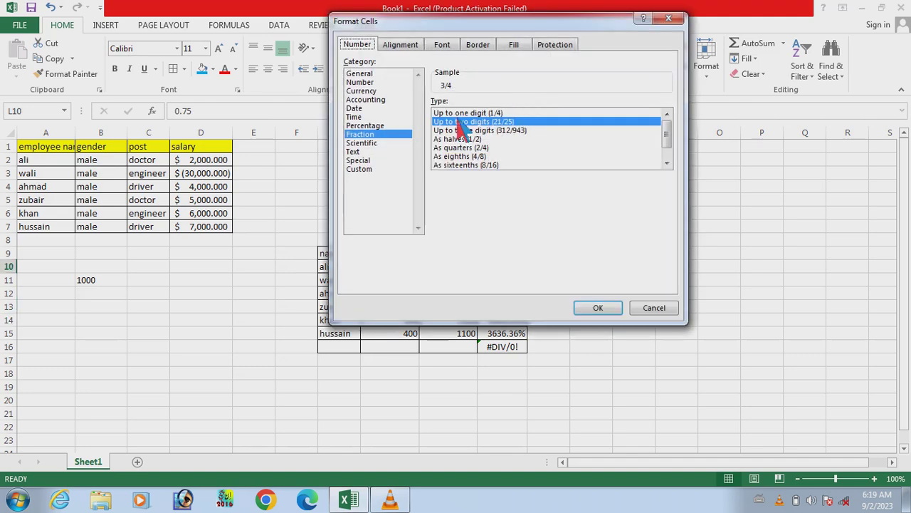
click(397, 143)
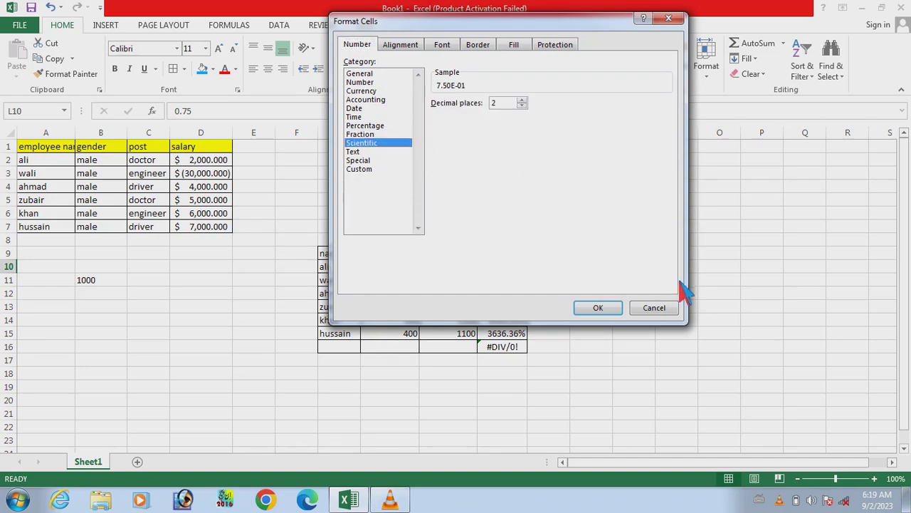
click(673, 310)
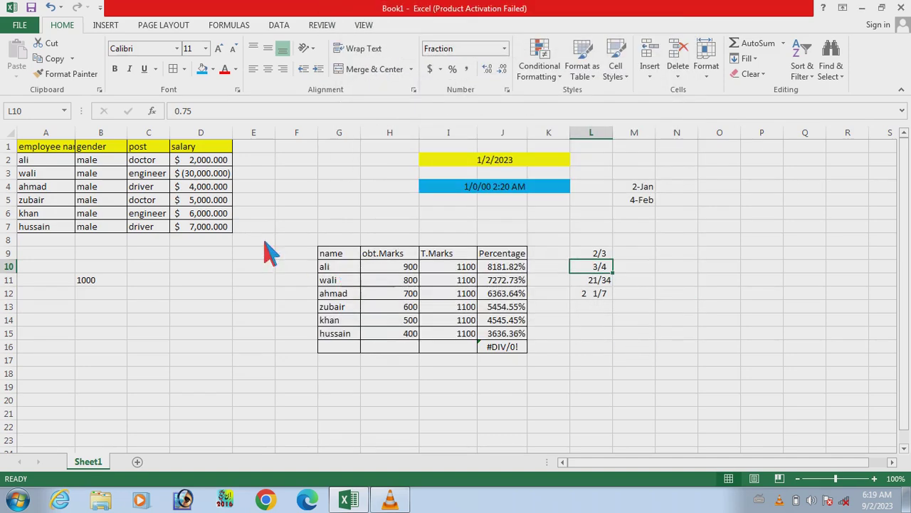
click(97, 283)
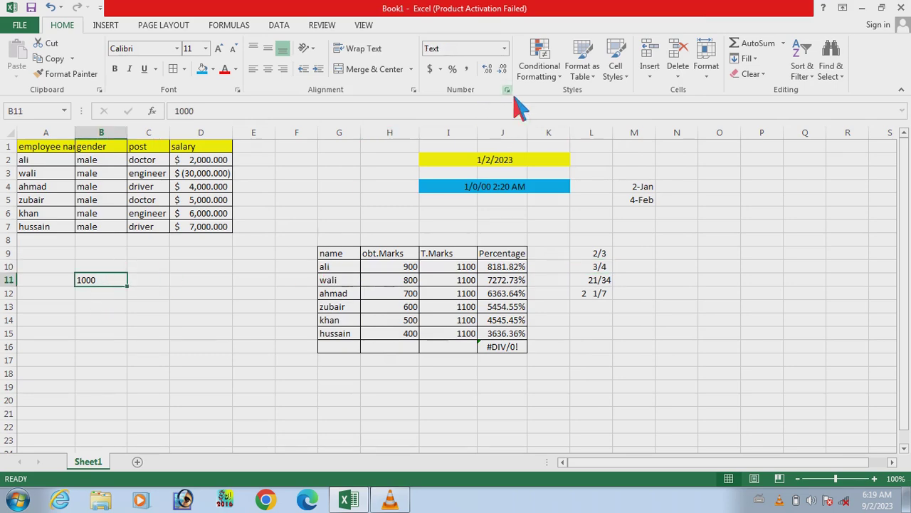
click(507, 91)
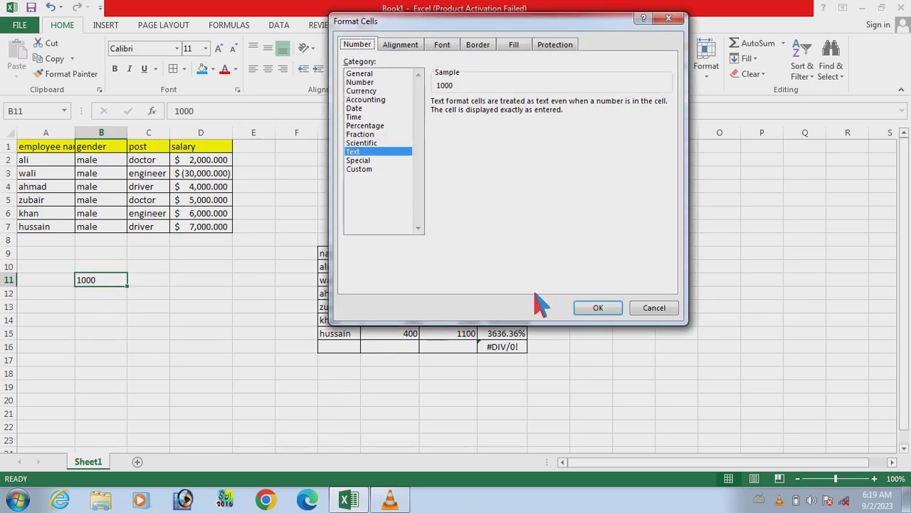
click(363, 143)
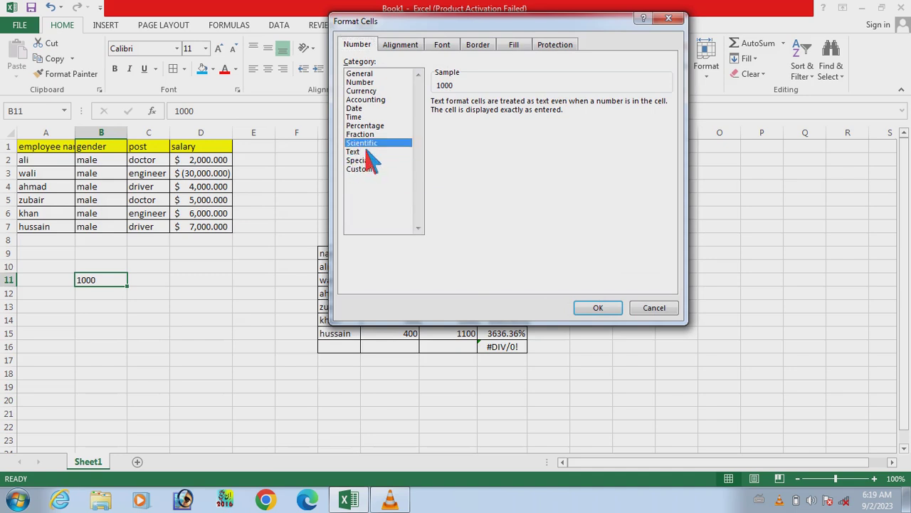
click(598, 309)
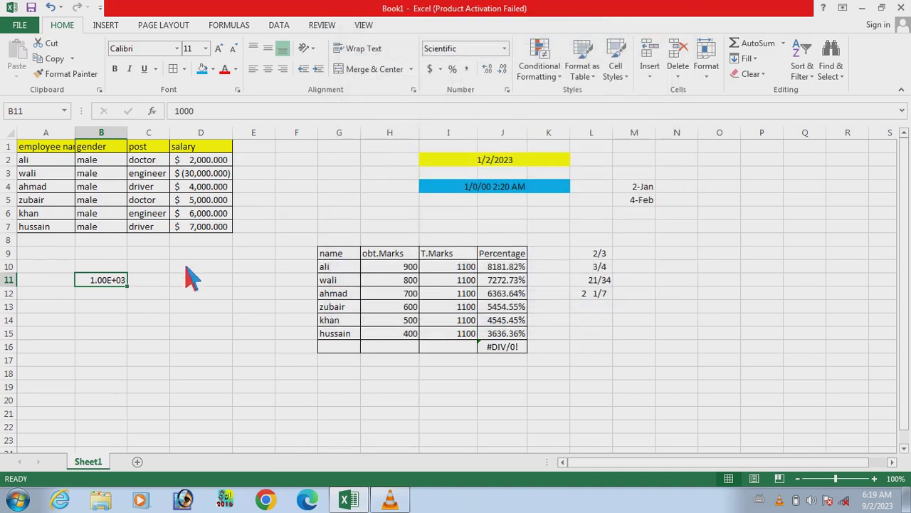
click(507, 91)
click(370, 152)
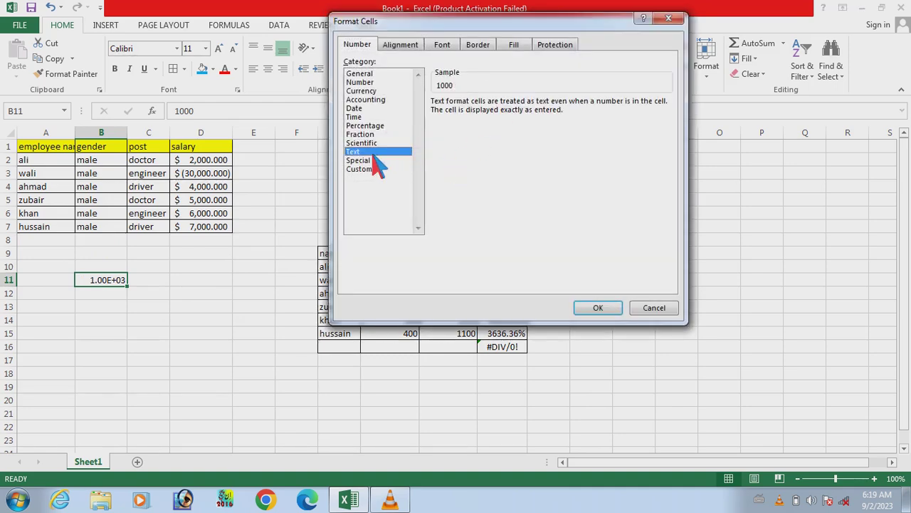
click(602, 308)
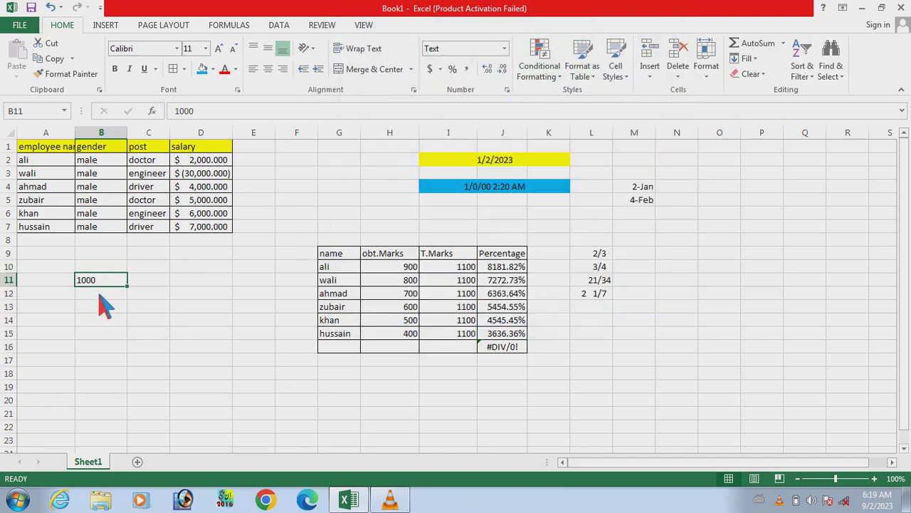
click(507, 90)
click(388, 161)
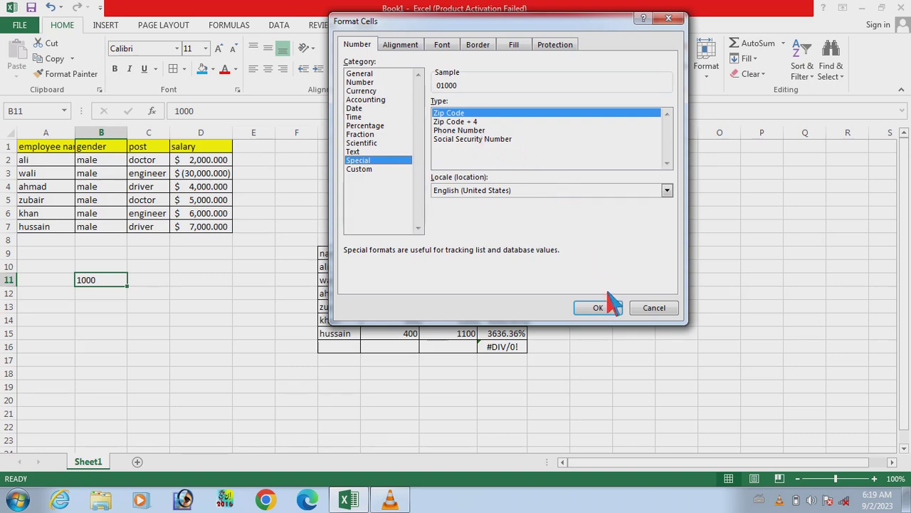
click(654, 308)
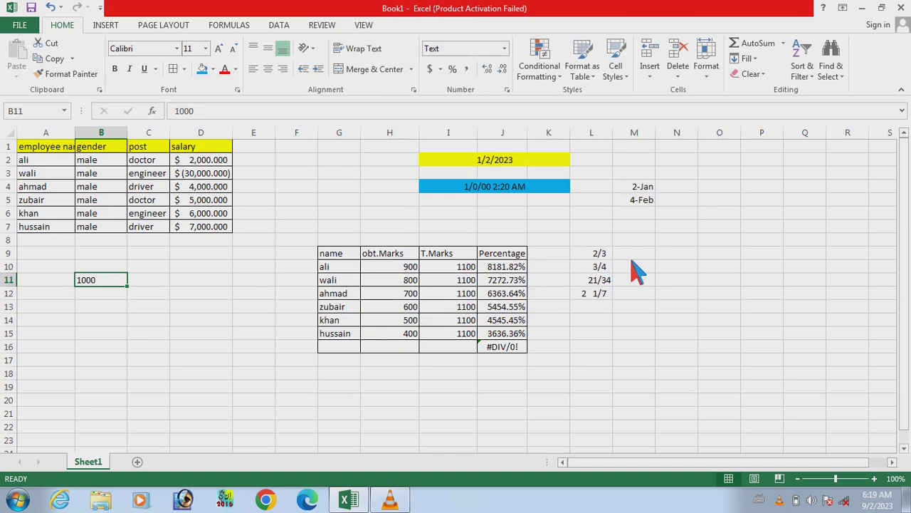
Format N9:N16 as Special Social Security Number and enter a number in N9.
drag(680, 255, 686, 350)
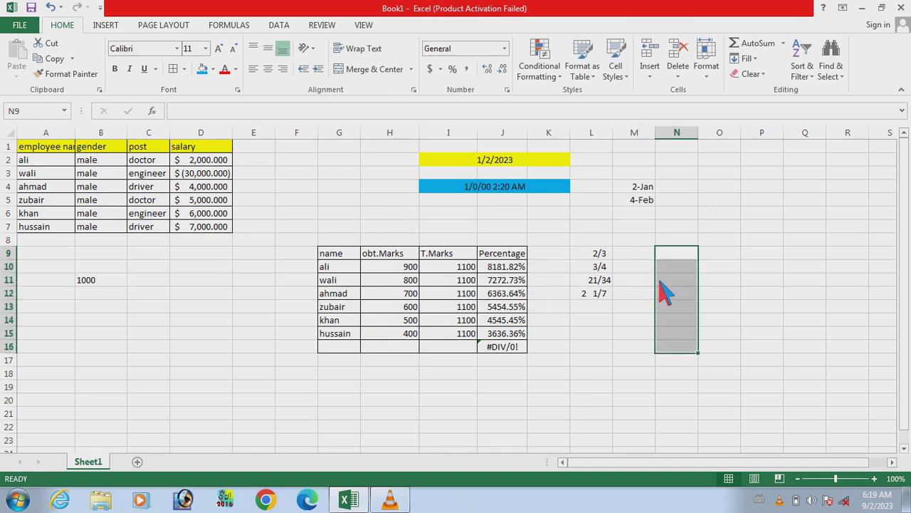
click(507, 90)
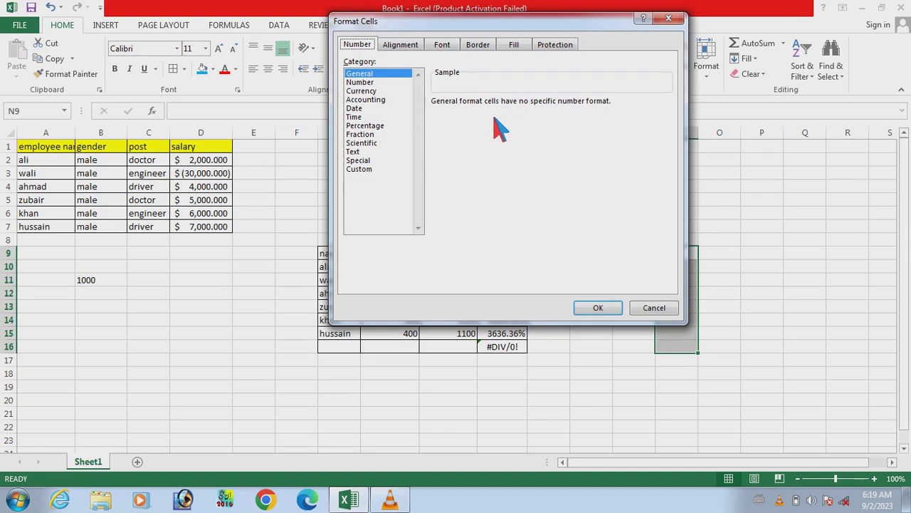
click(358, 160)
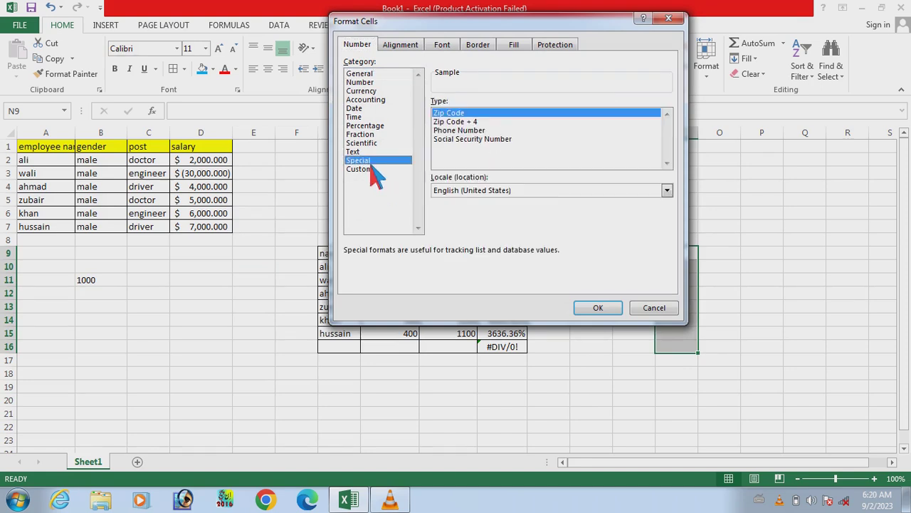
click(507, 140)
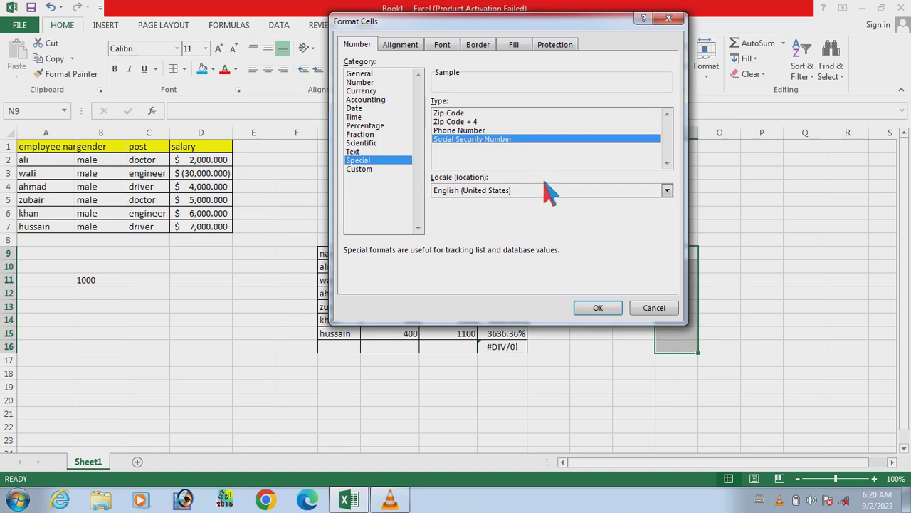
click(602, 312)
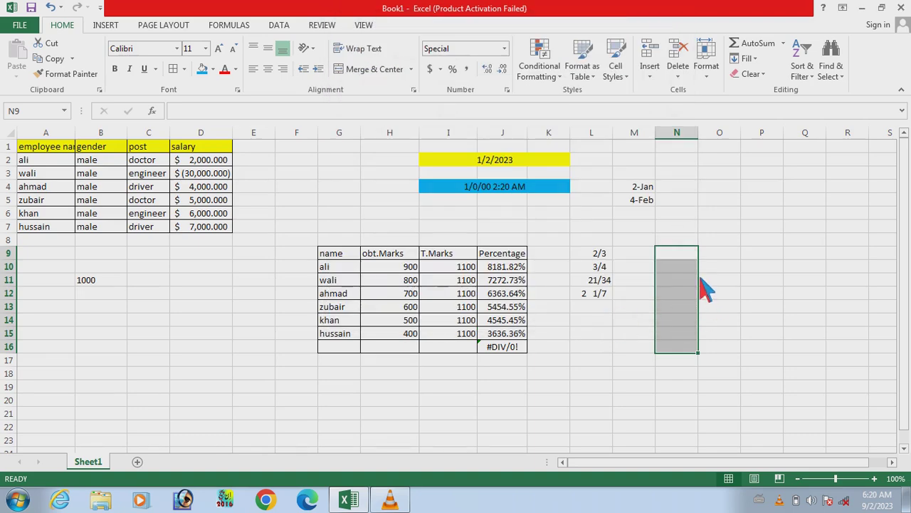
text(33526536)
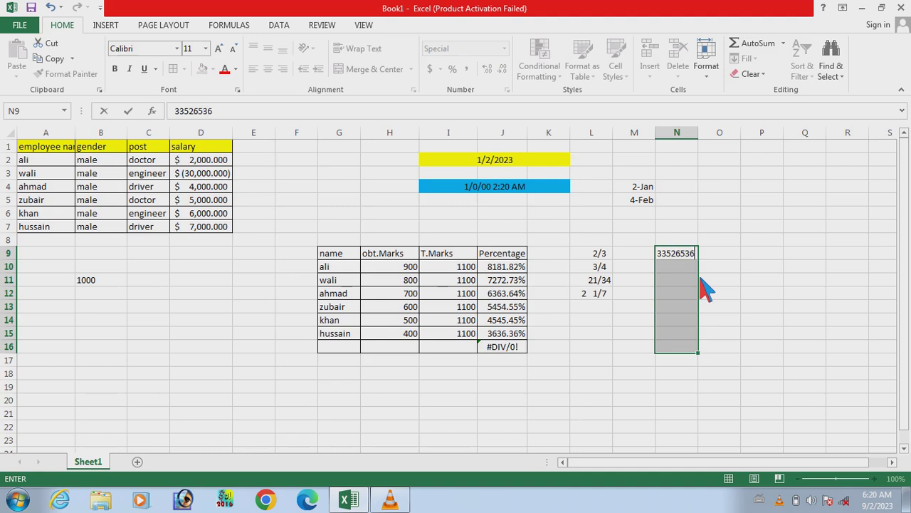
key(Return)
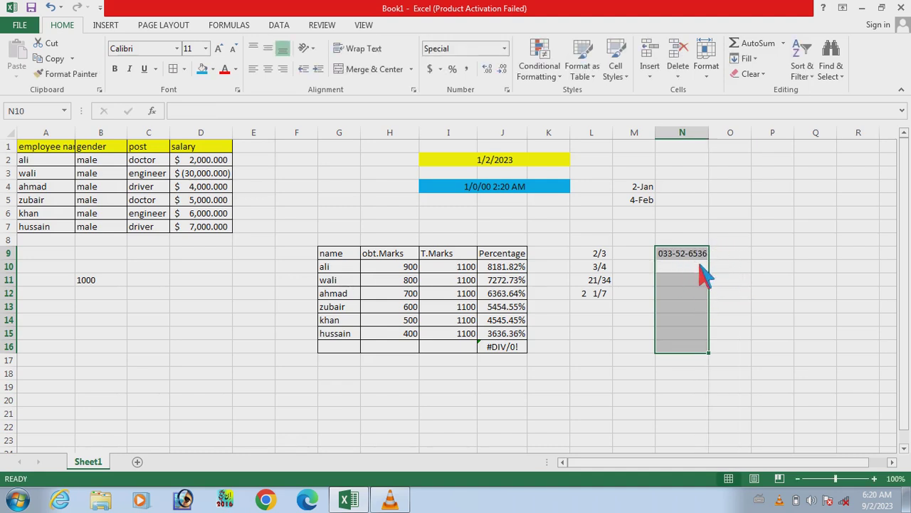
click(507, 91)
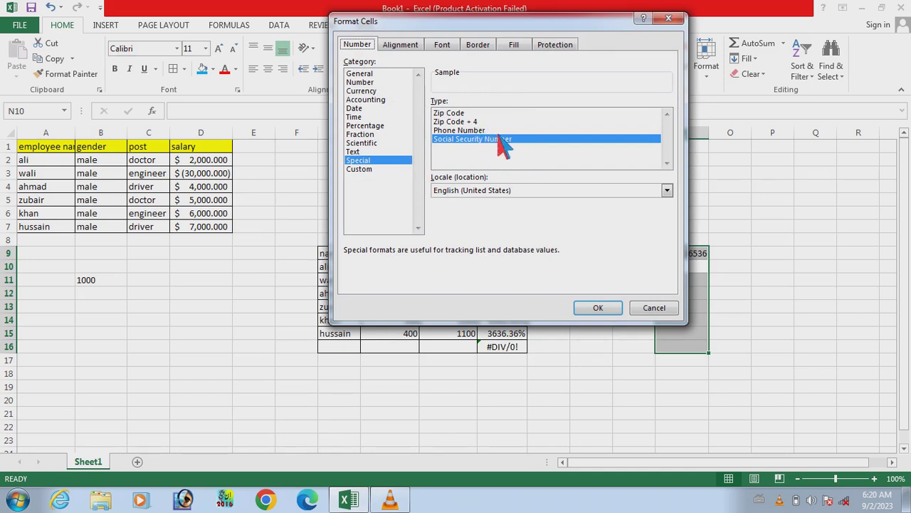
click(399, 171)
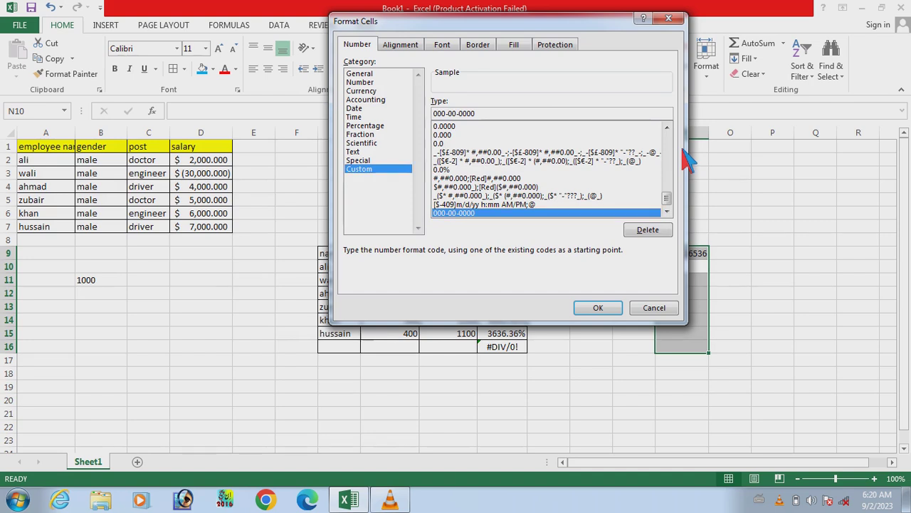
click(667, 126)
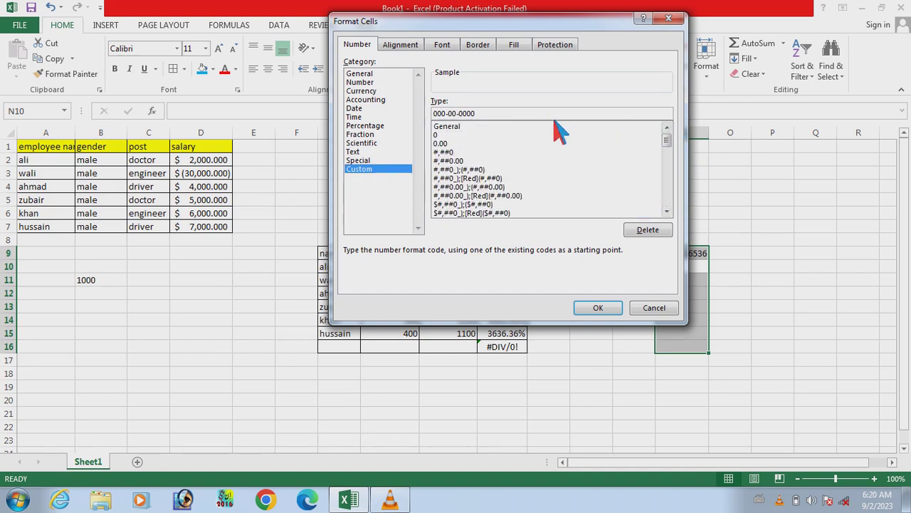
key(BackSpace)
key(BackSpace)
key(BackSpace)
key(BackSpace)
key(BackSpace)
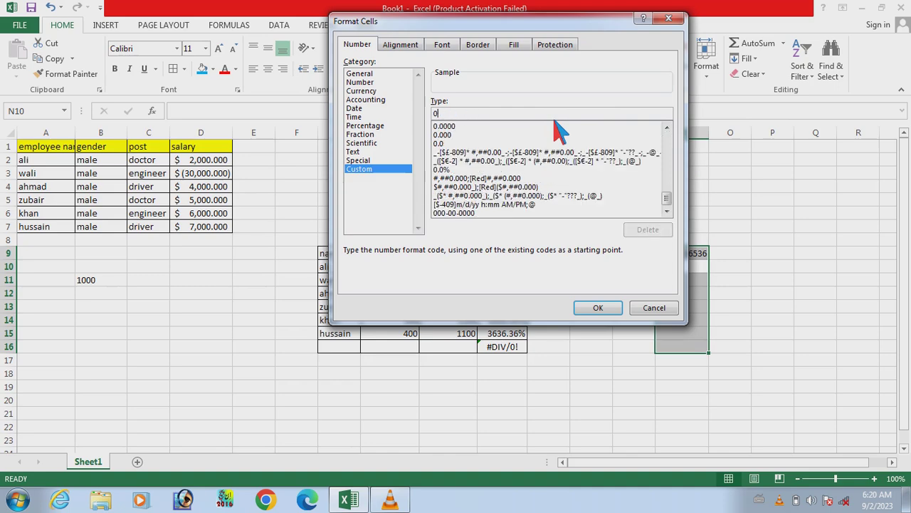
key(BackSpace)
click(653, 308)
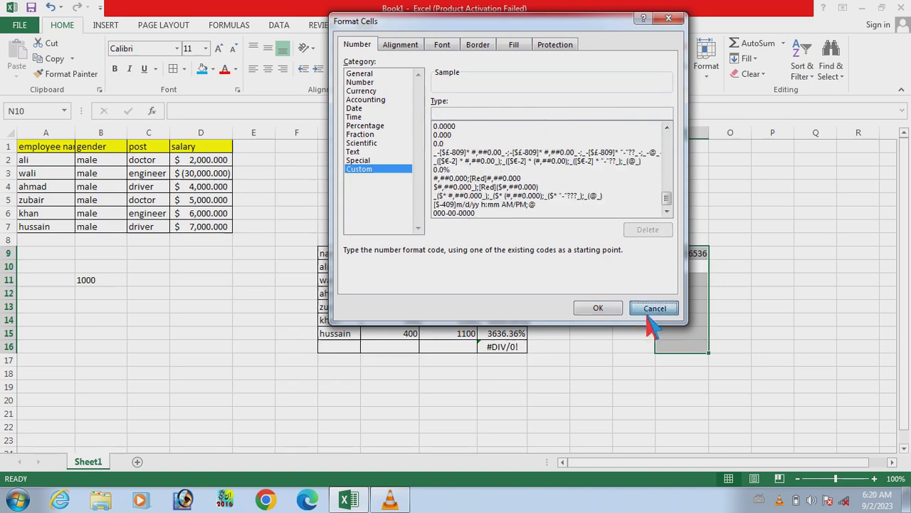
click(171, 274)
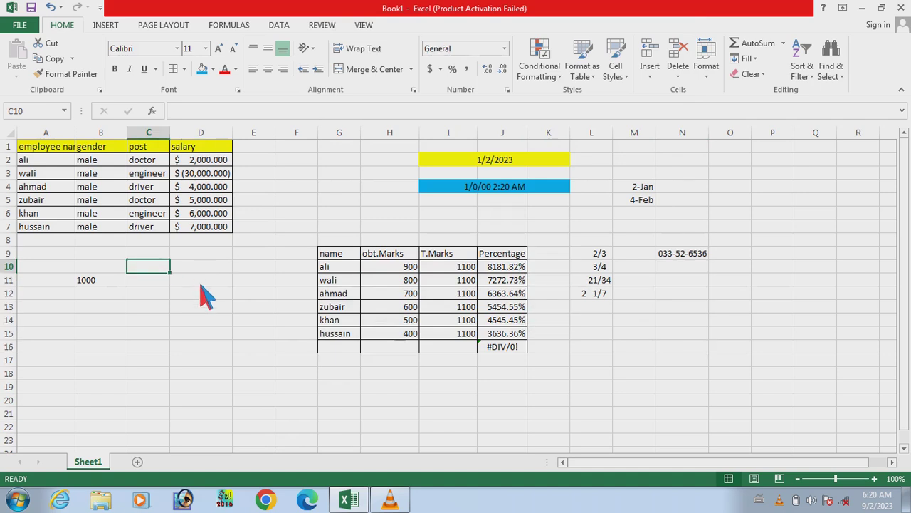
Enter an eleven-digit phone number starting with 0 in H18, then reselect H18.
click(205, 274)
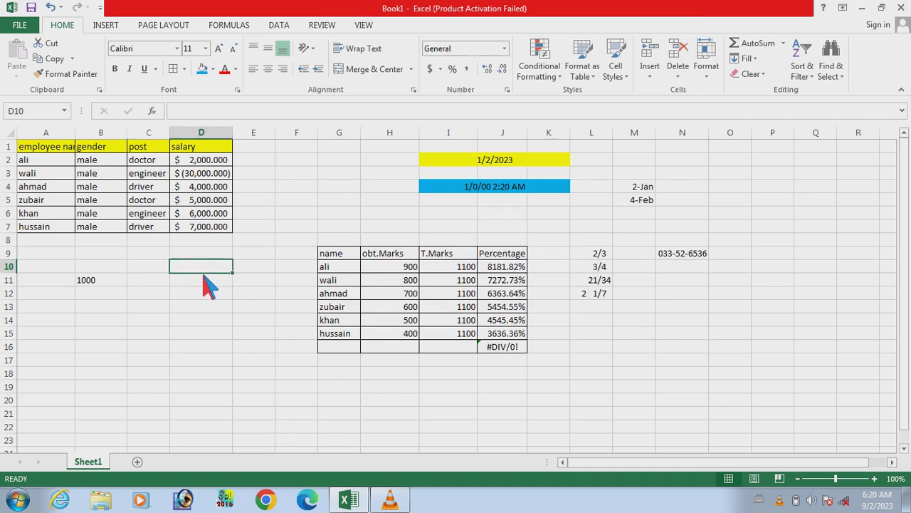
click(379, 377)
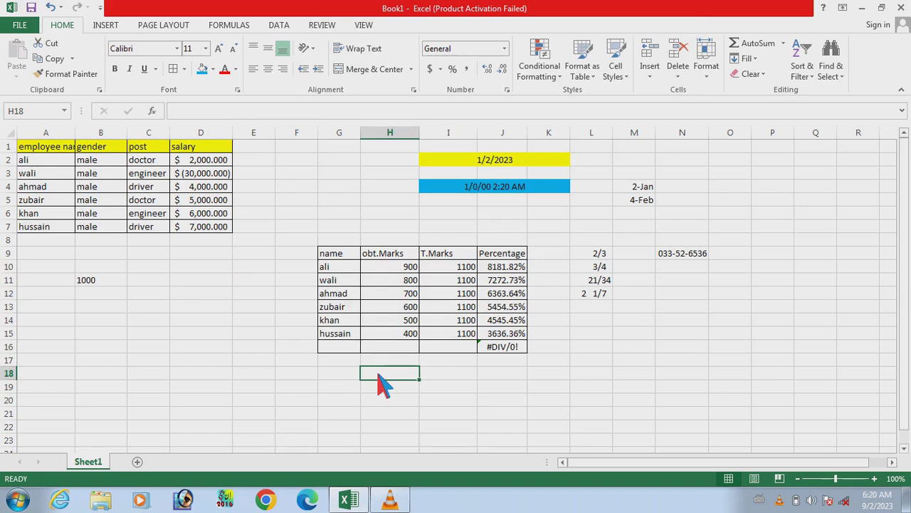
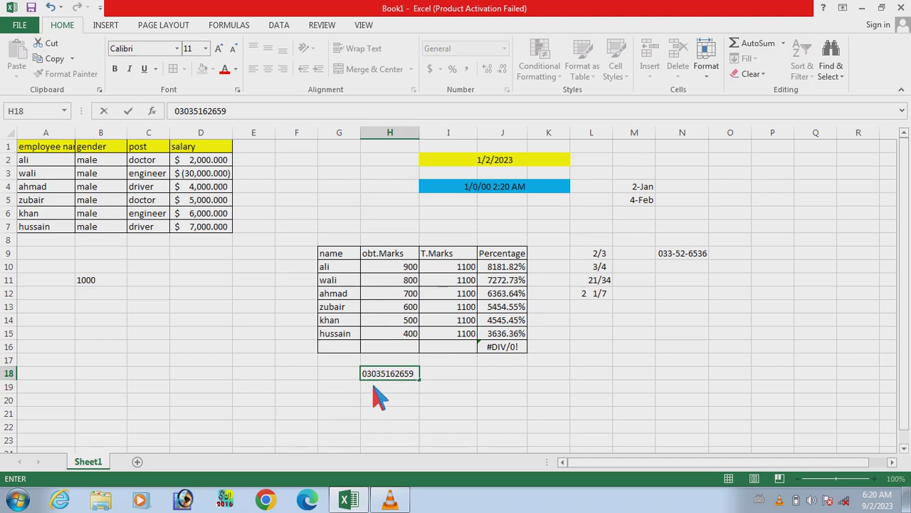
click(374, 388)
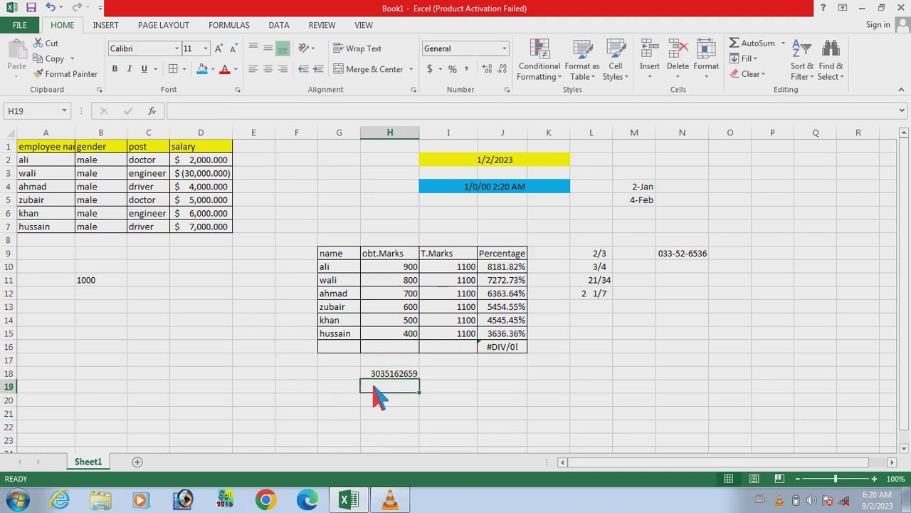
key(Up)
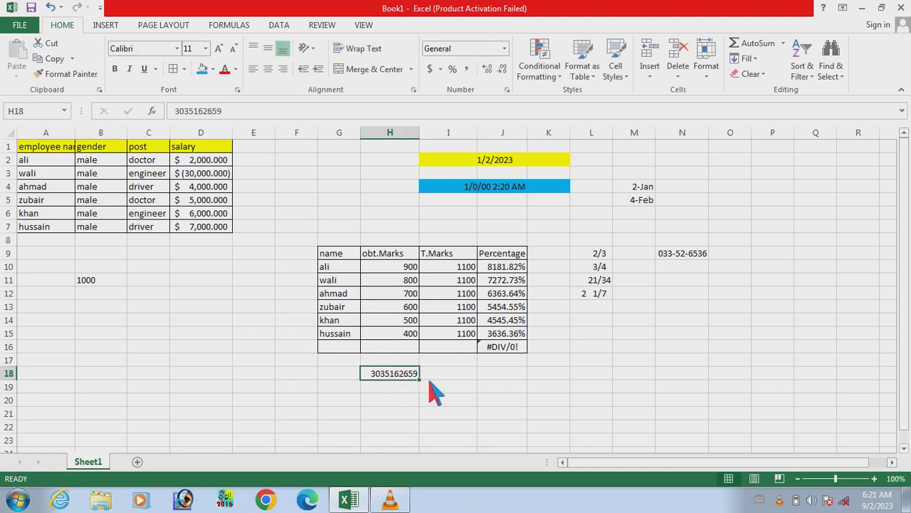
drag(420, 378, 406, 400)
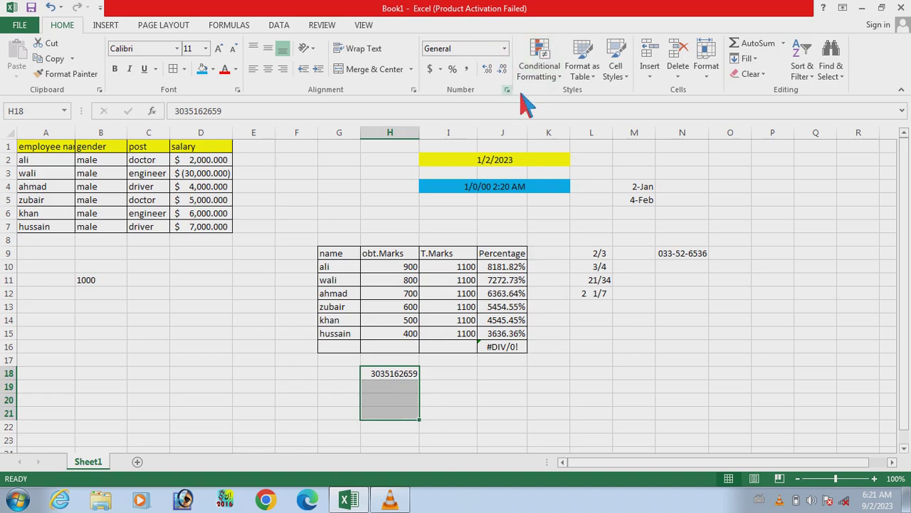
click(507, 90)
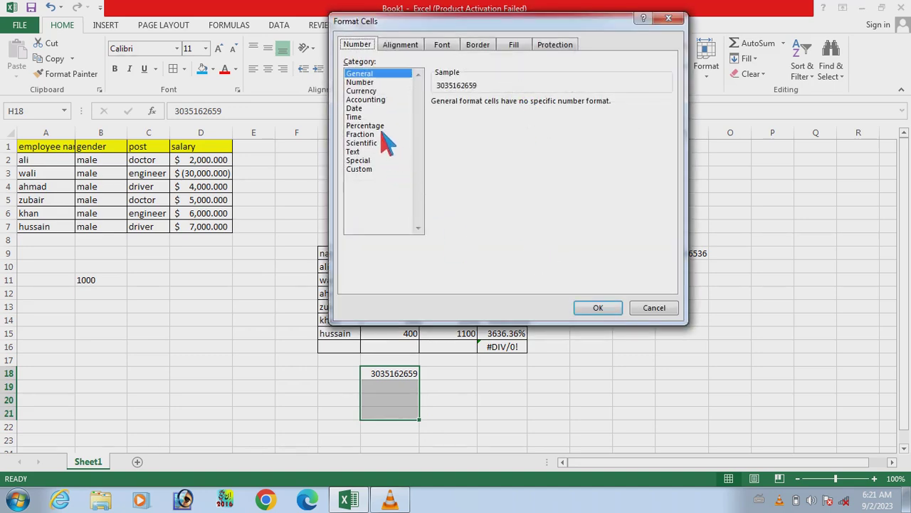
click(392, 169)
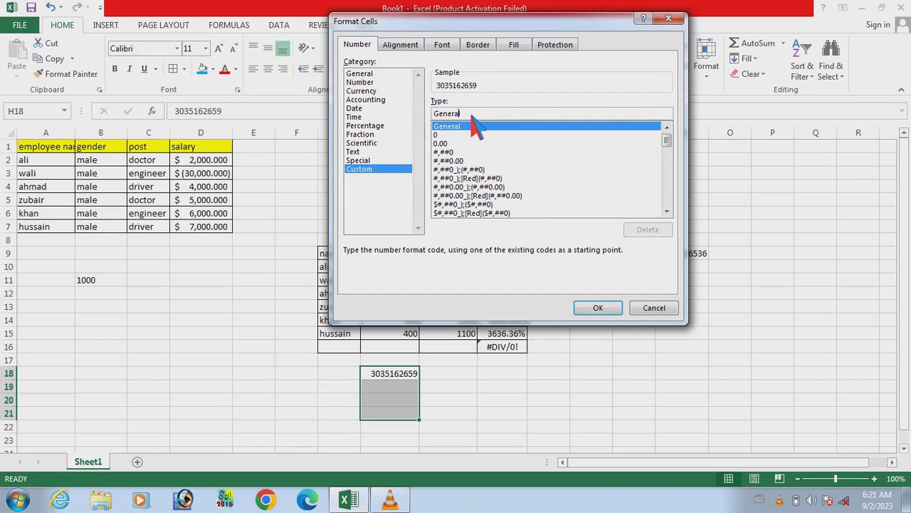
drag(471, 115, 441, 113)
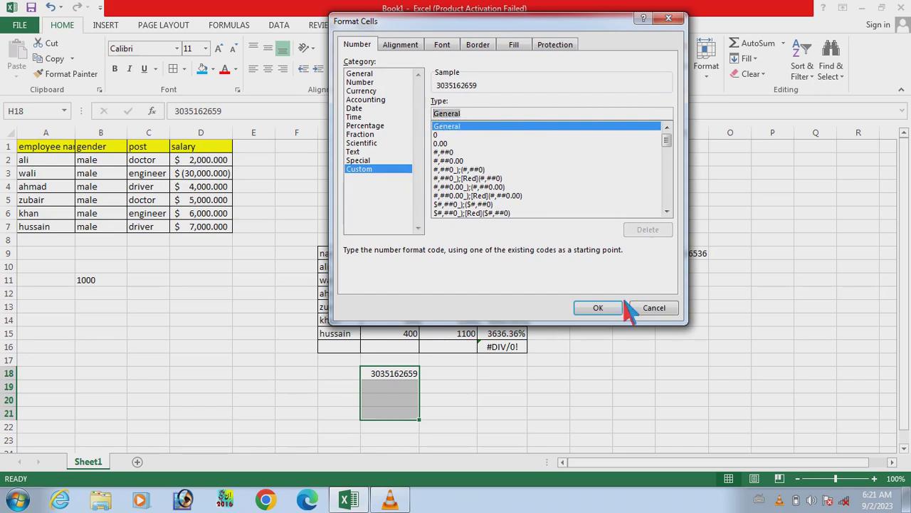
key(BackSpace)
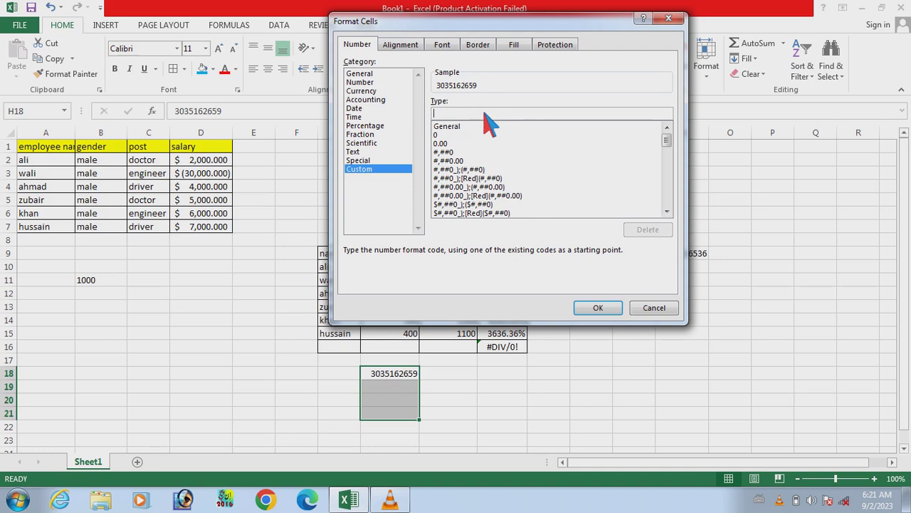
text(0000-0000000)
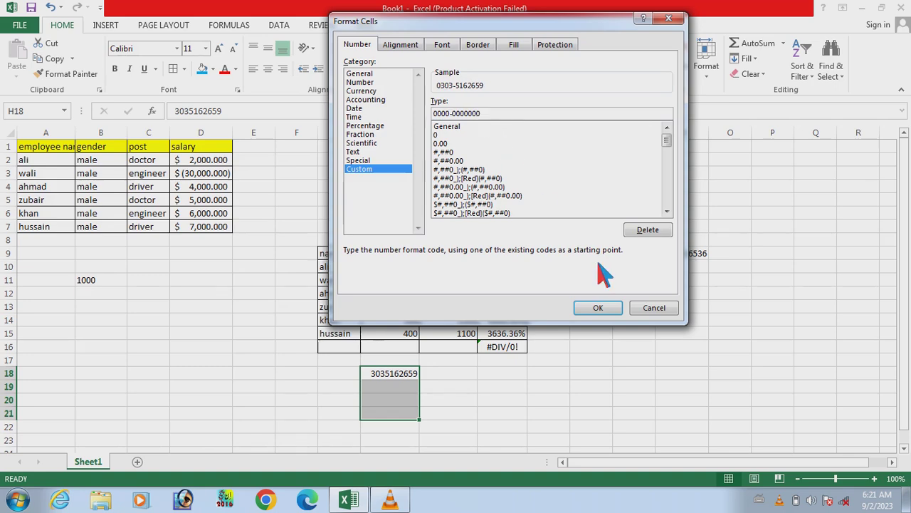
click(618, 309)
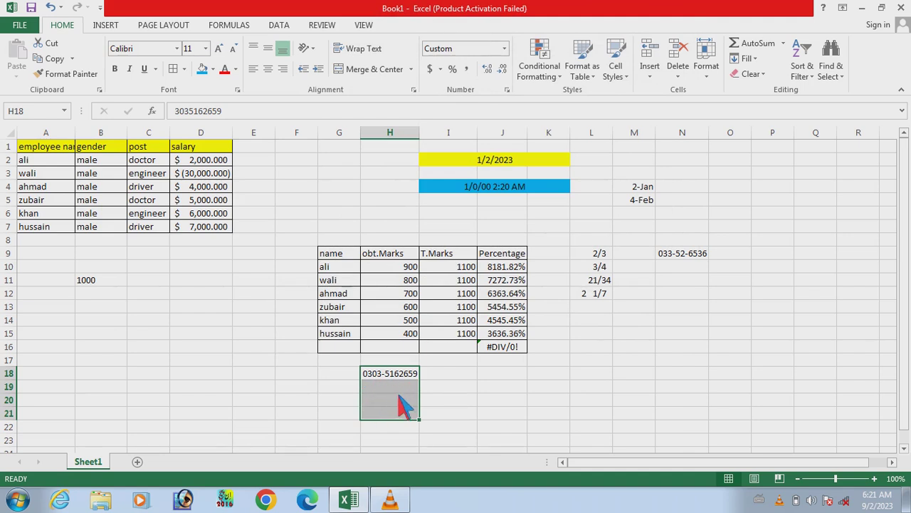
Enter a second phone number in H19 and check its custom format code without changes.
click(382, 390)
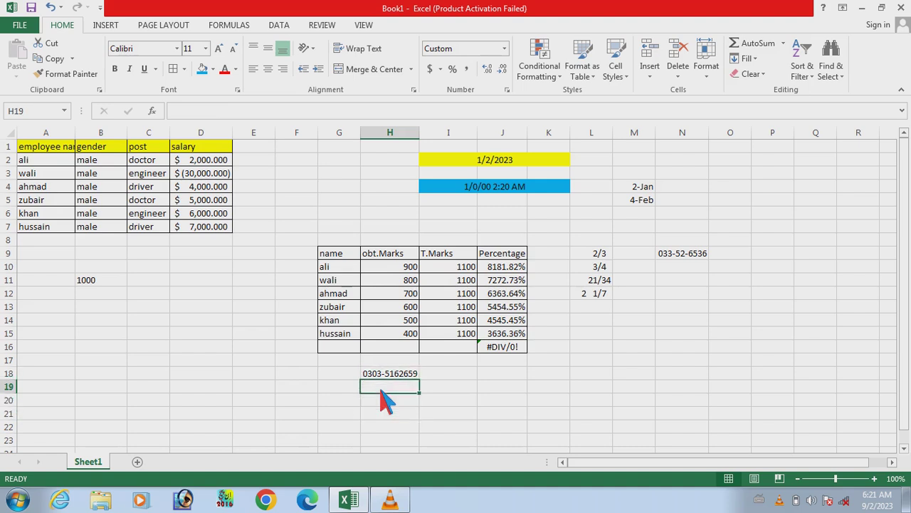
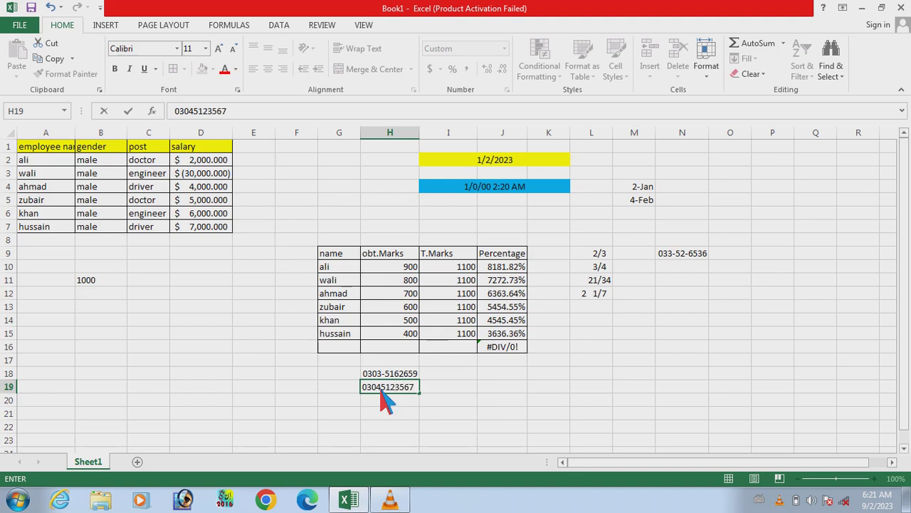
key(Return)
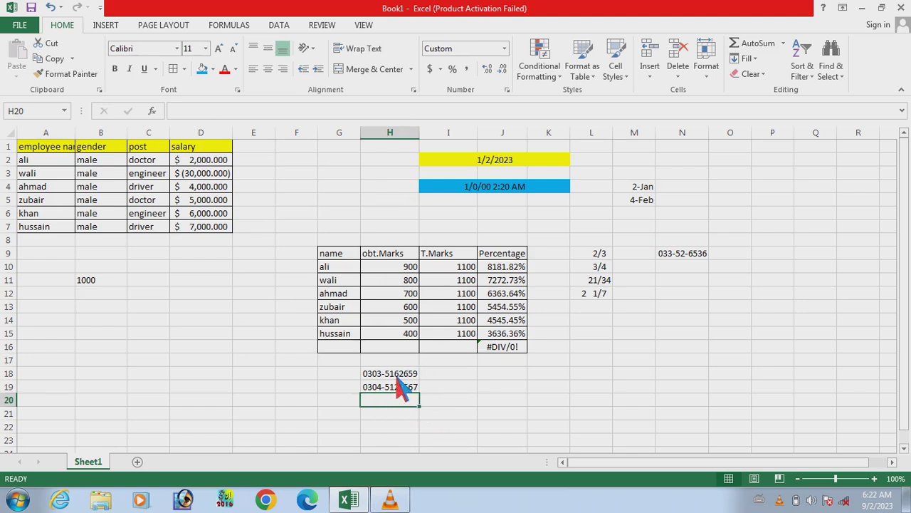
click(507, 89)
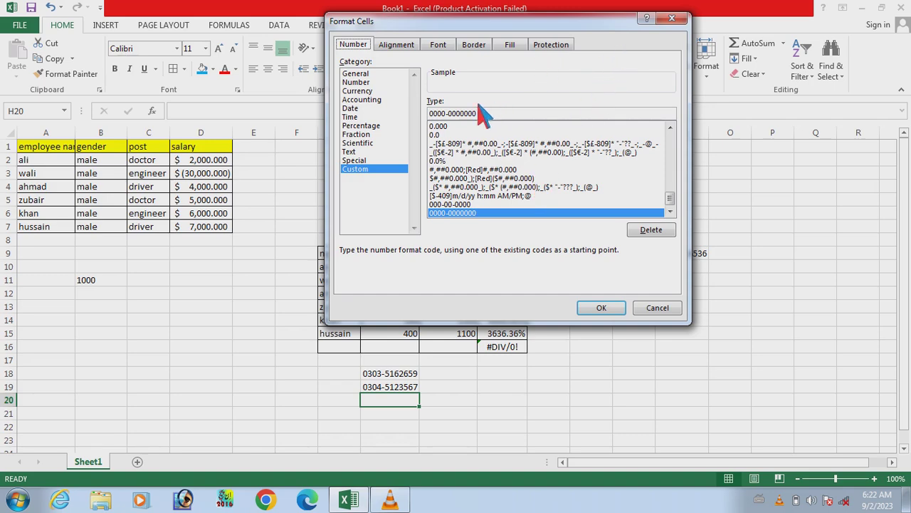
click(674, 16)
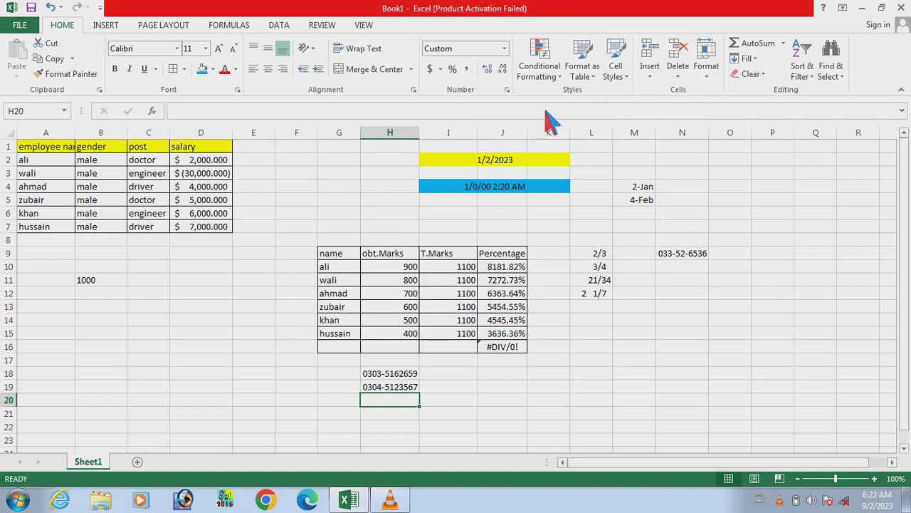